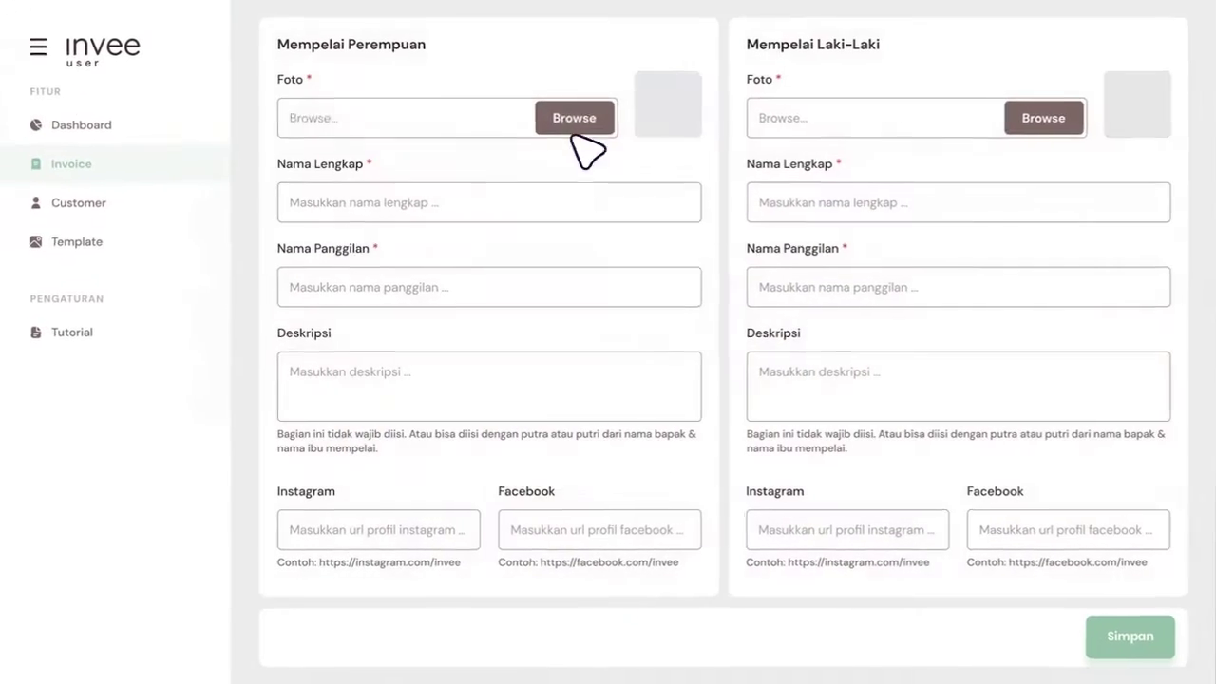
Step: Pick levi.jpg as the bride's photo and dio.jpg as the groom's photo in Mempelai
left_click(575, 117)
left_click(1042, 117)
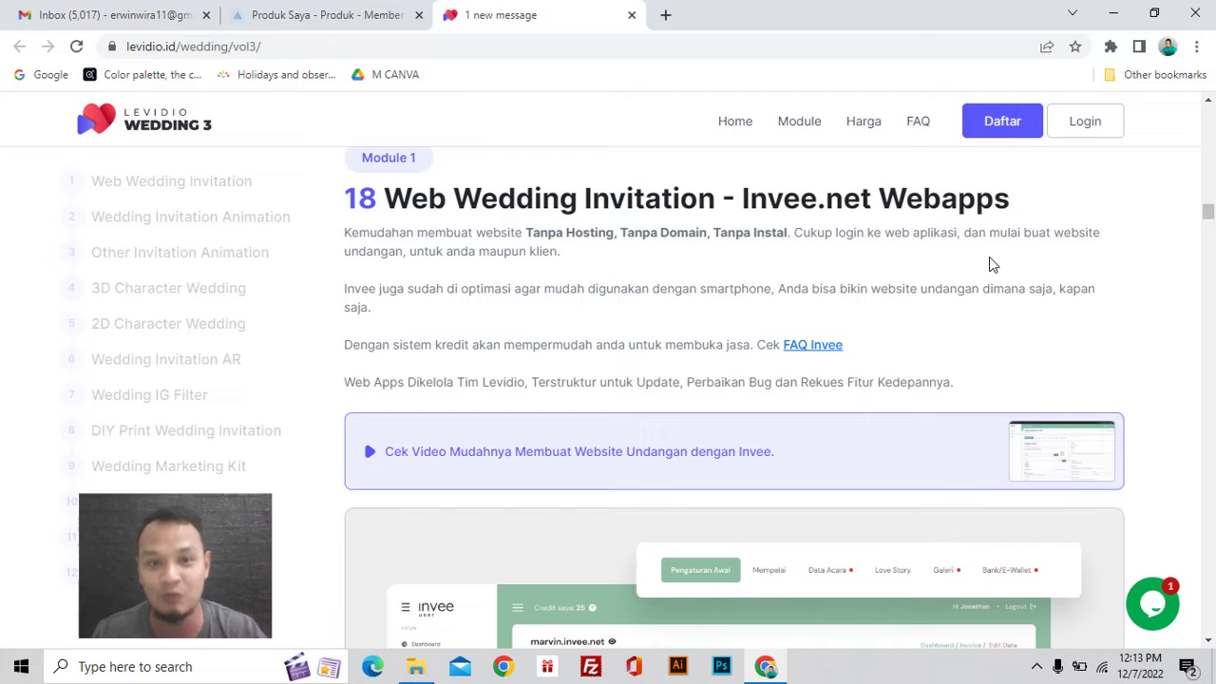
Step: Scroll through the Invee webapp module, then jump to Wedding Invitation Animation
scroll(988, 257, "down", 4)
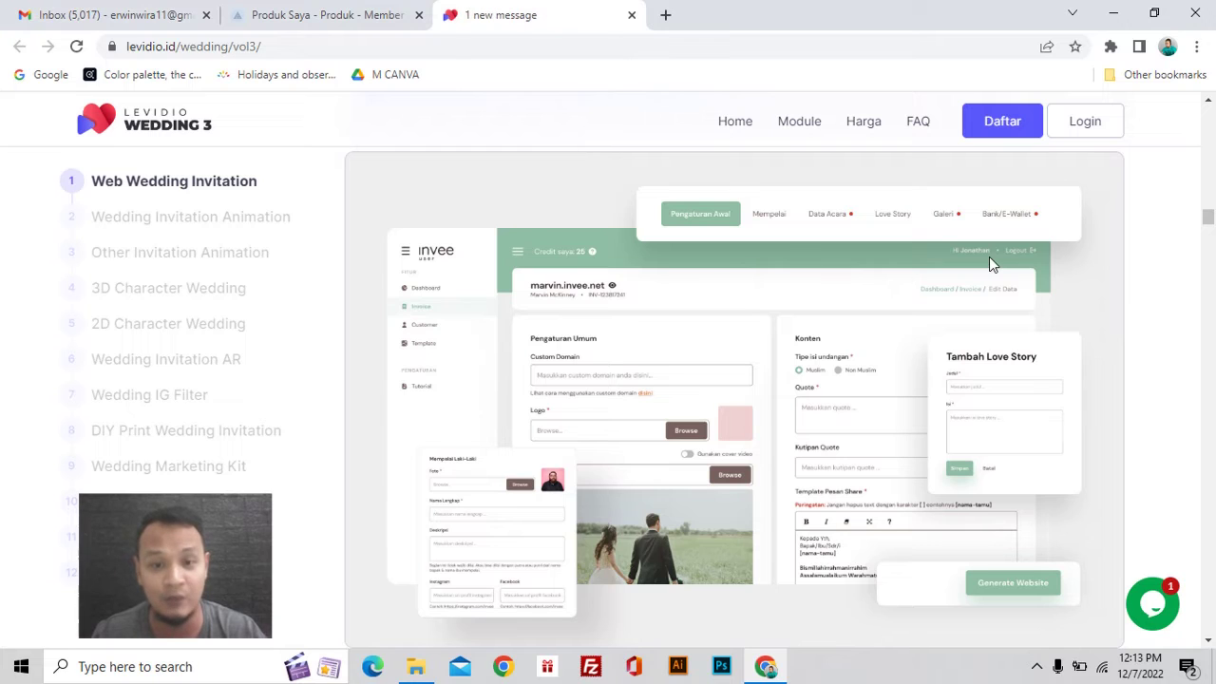
scroll(989, 256, "up", 4)
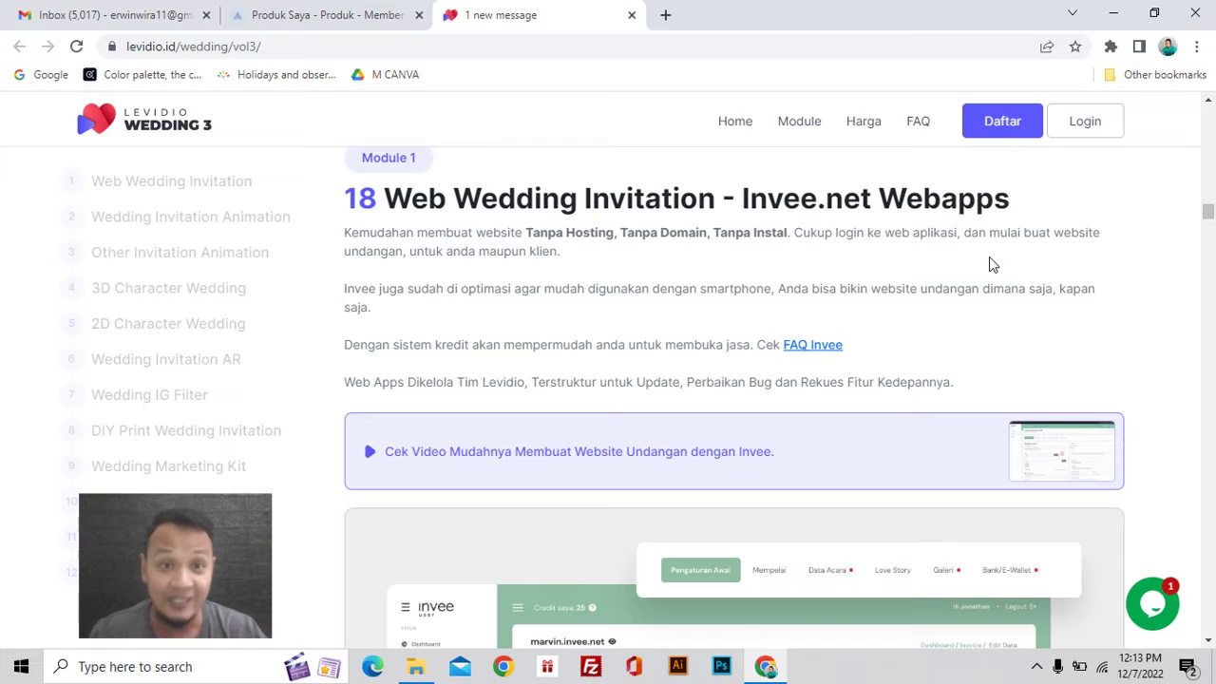
scroll(837, 382, "up", 1)
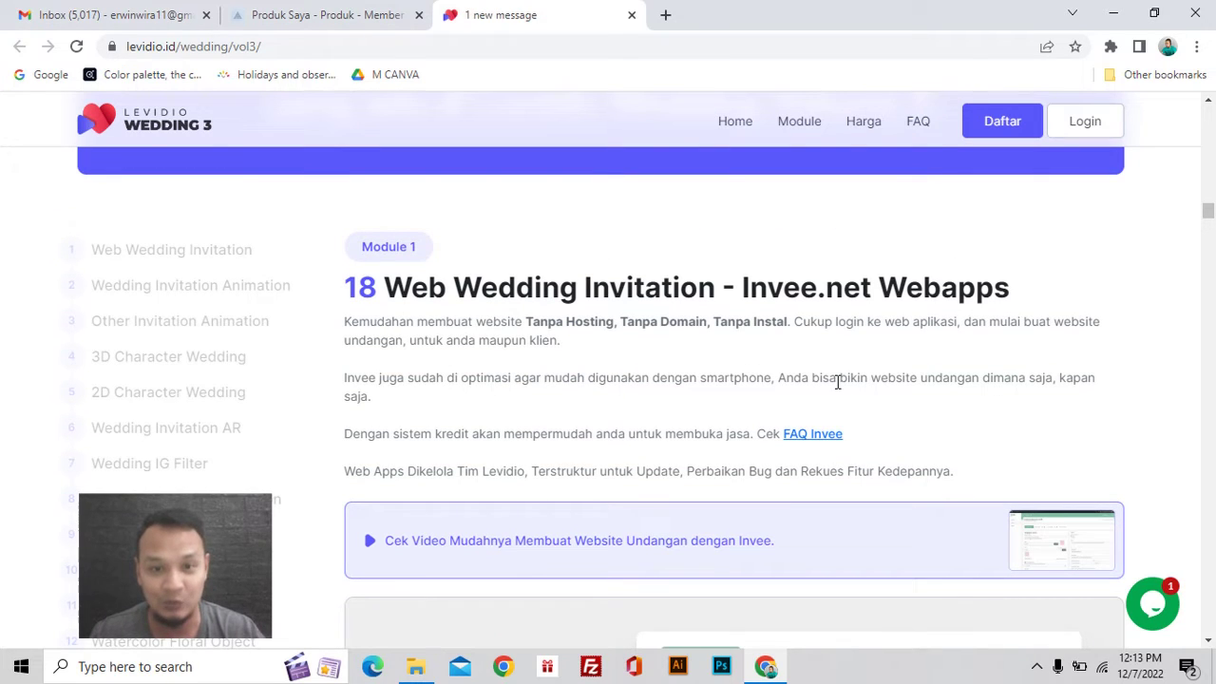
left_click(263, 297)
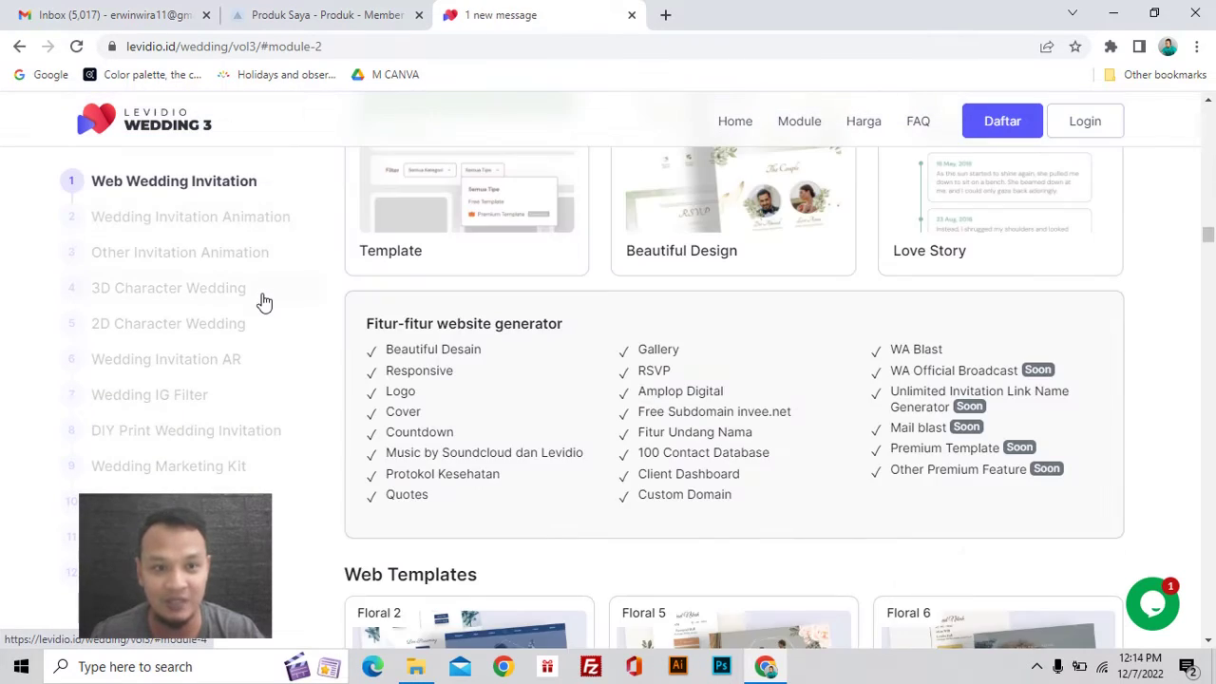
Step: Browse the Other Invitation Animation engagement cards, then go on to 3D Character Wedding
scroll(634, 337, "down", 5)
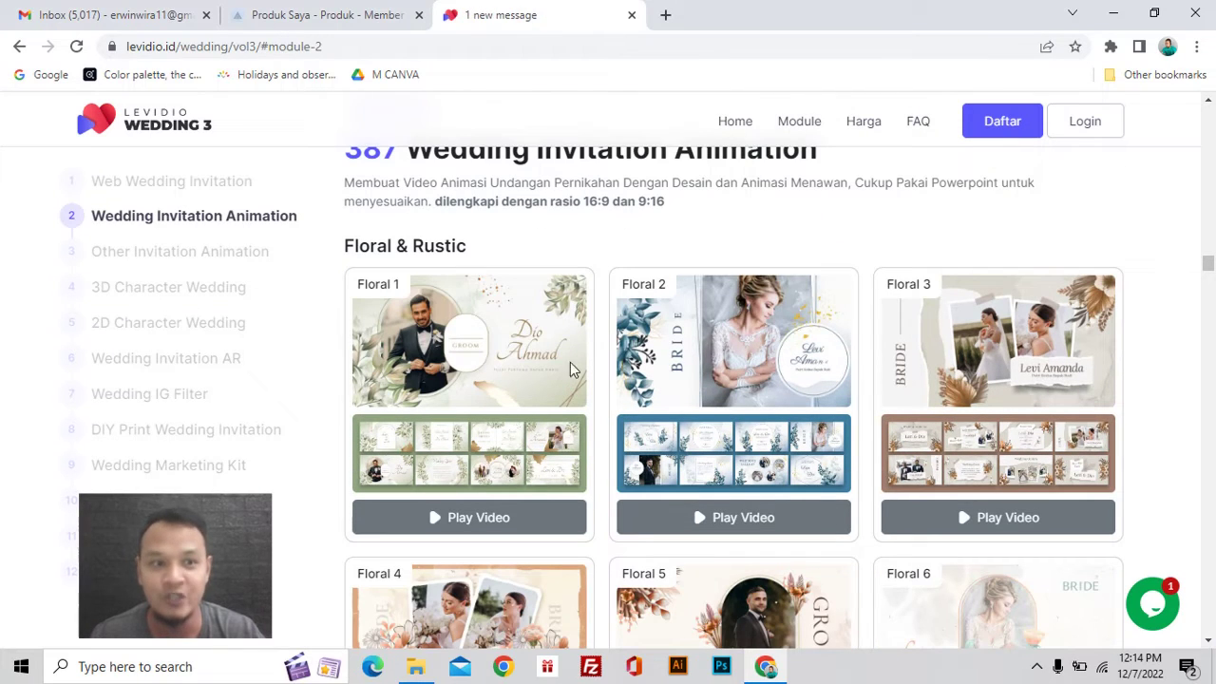
left_click(242, 263)
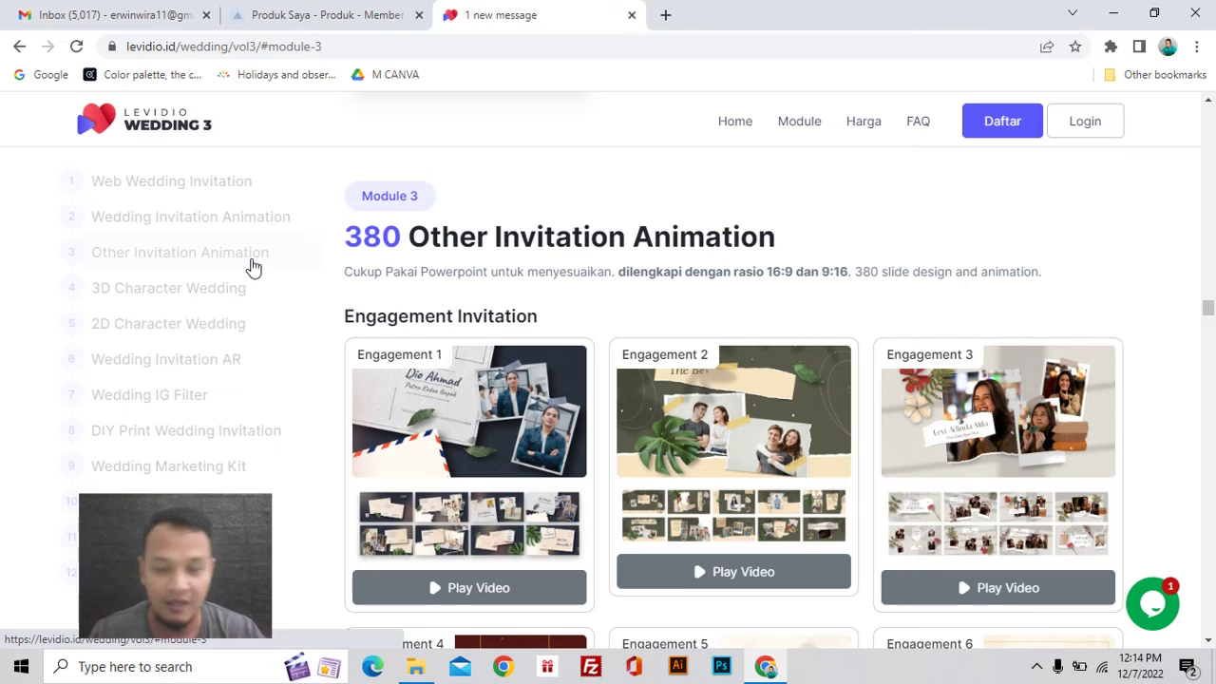
scroll(527, 318, "down", 1)
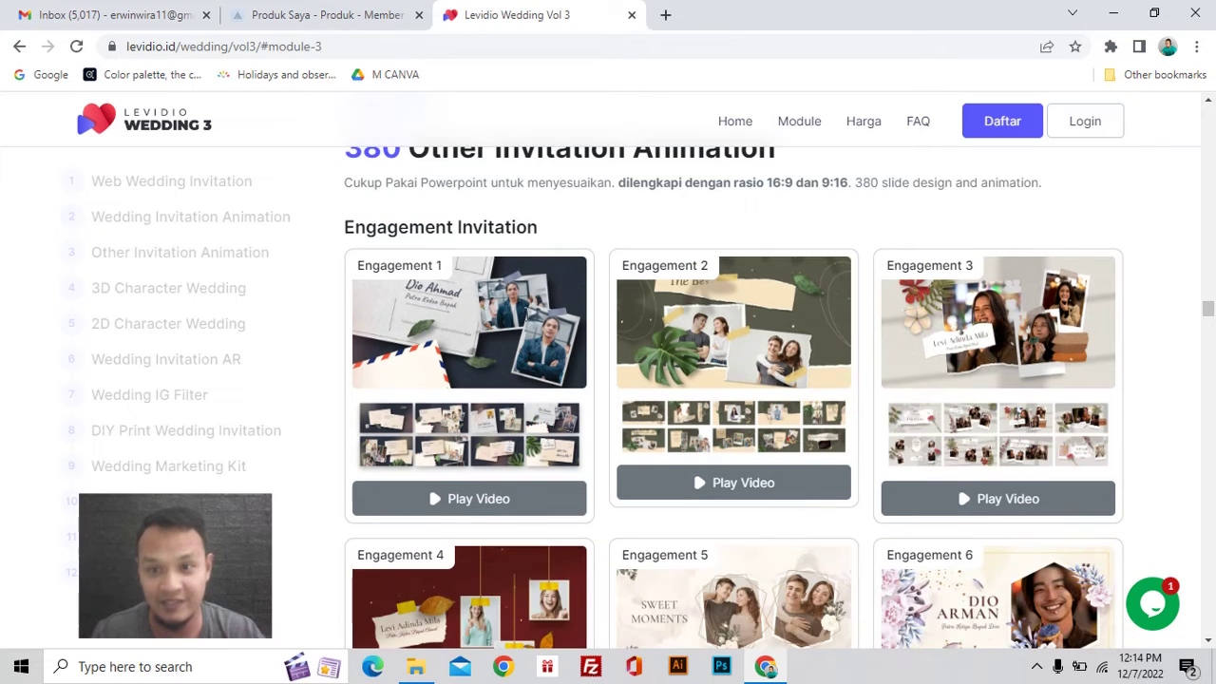
scroll(529, 323, "up", 1)
scroll(529, 321, "down", 1)
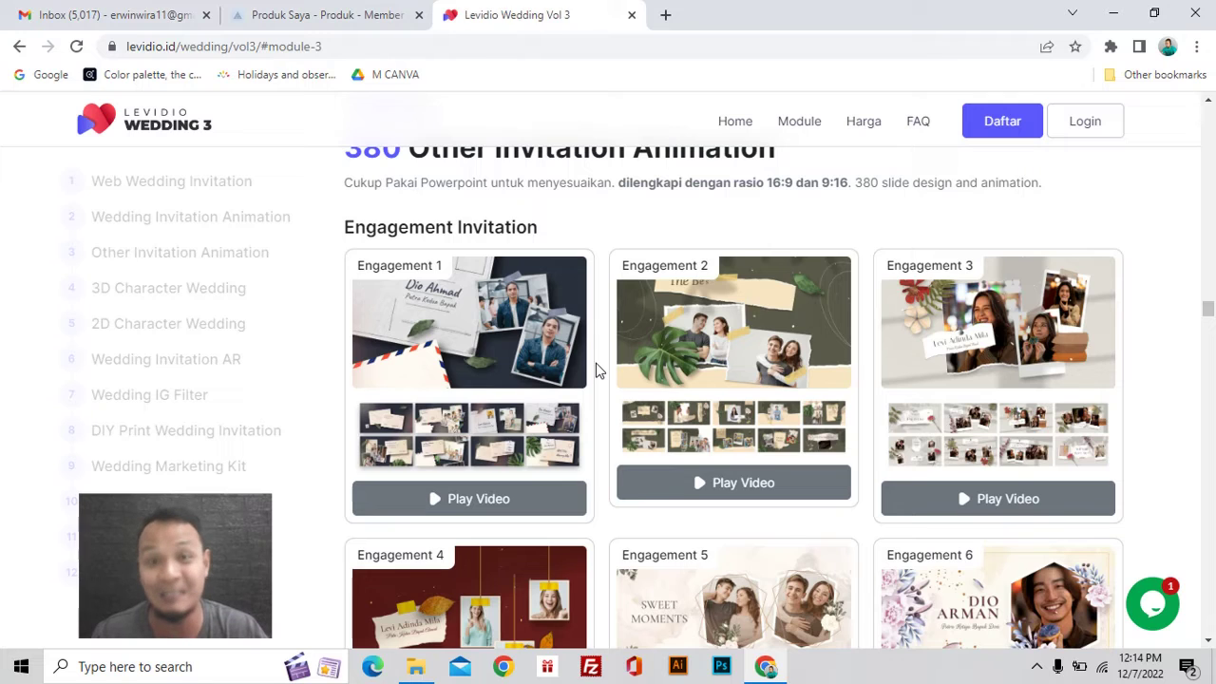
scroll(598, 370, "up", 1)
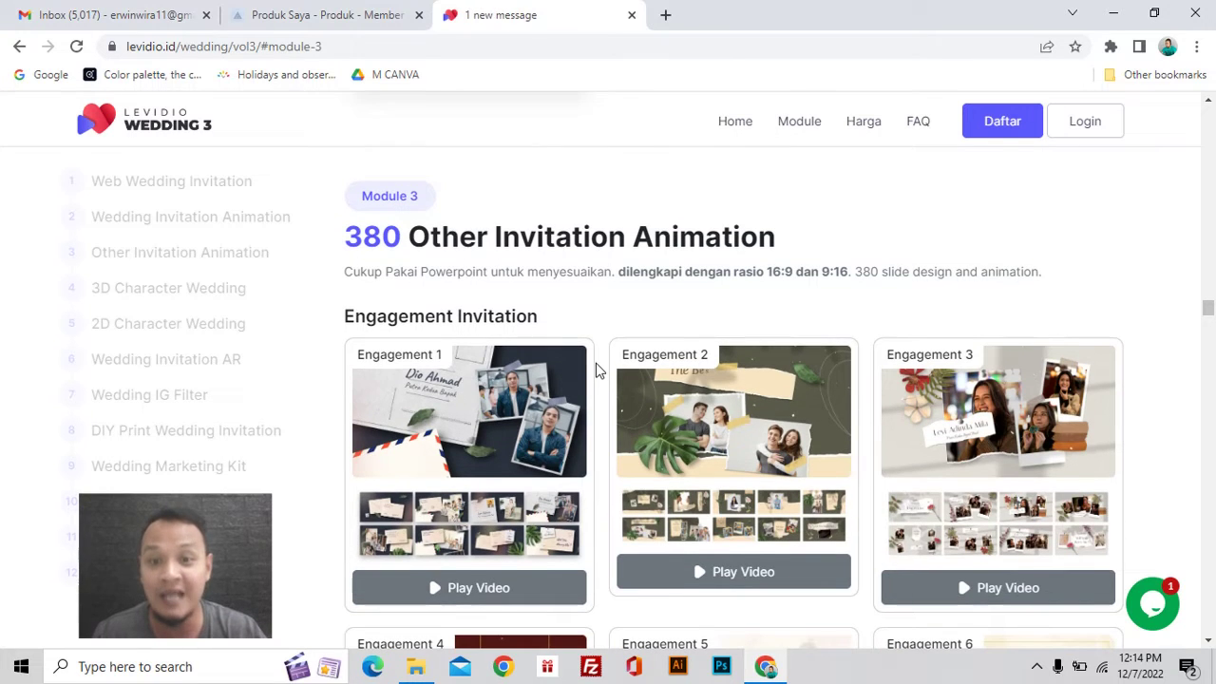
scroll(596, 371, "down", 2)
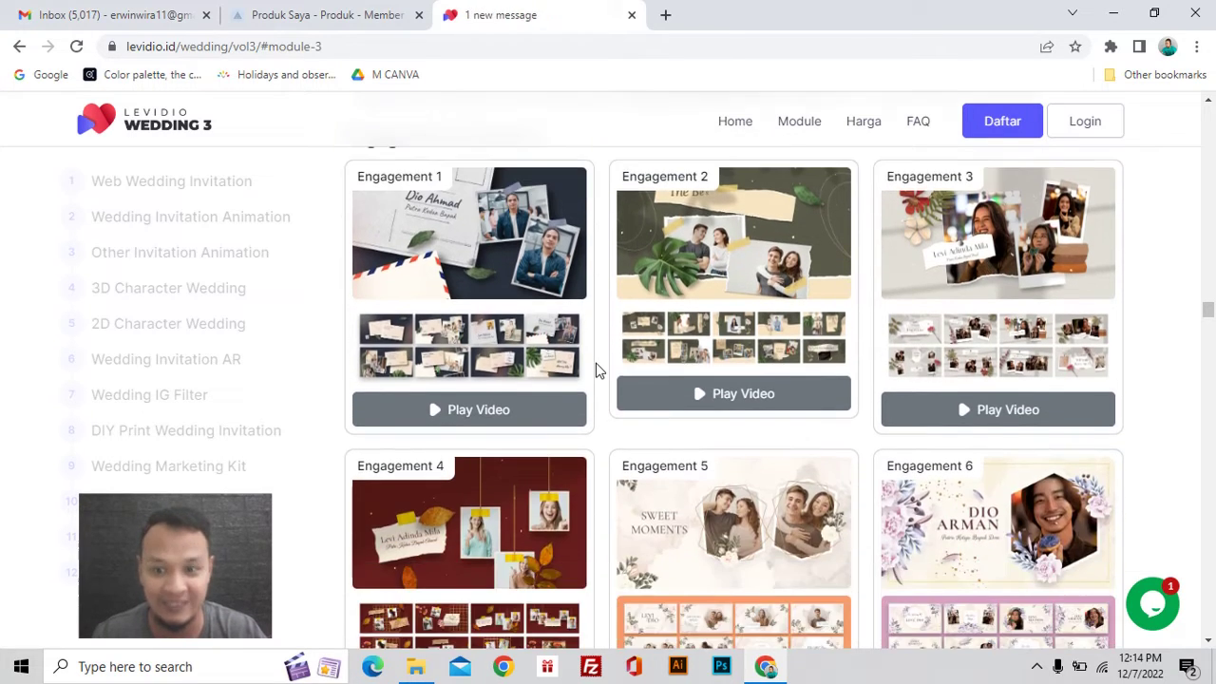
scroll(597, 370, "down", 1)
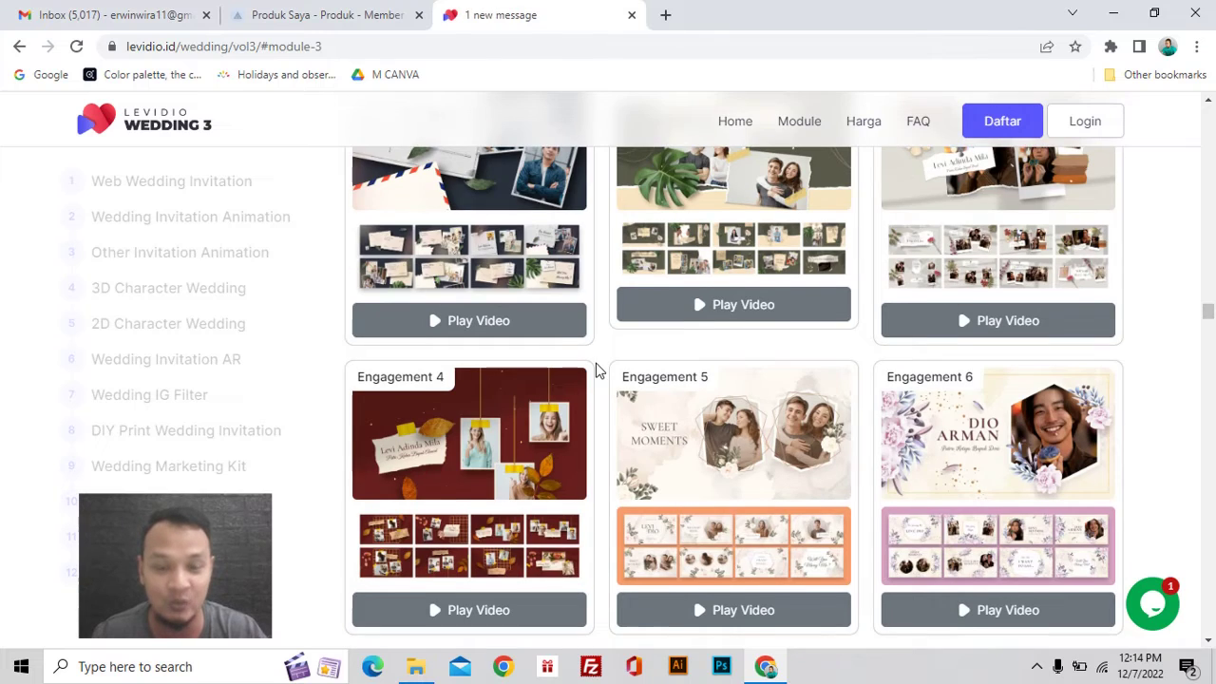
scroll(596, 370, "down", 1)
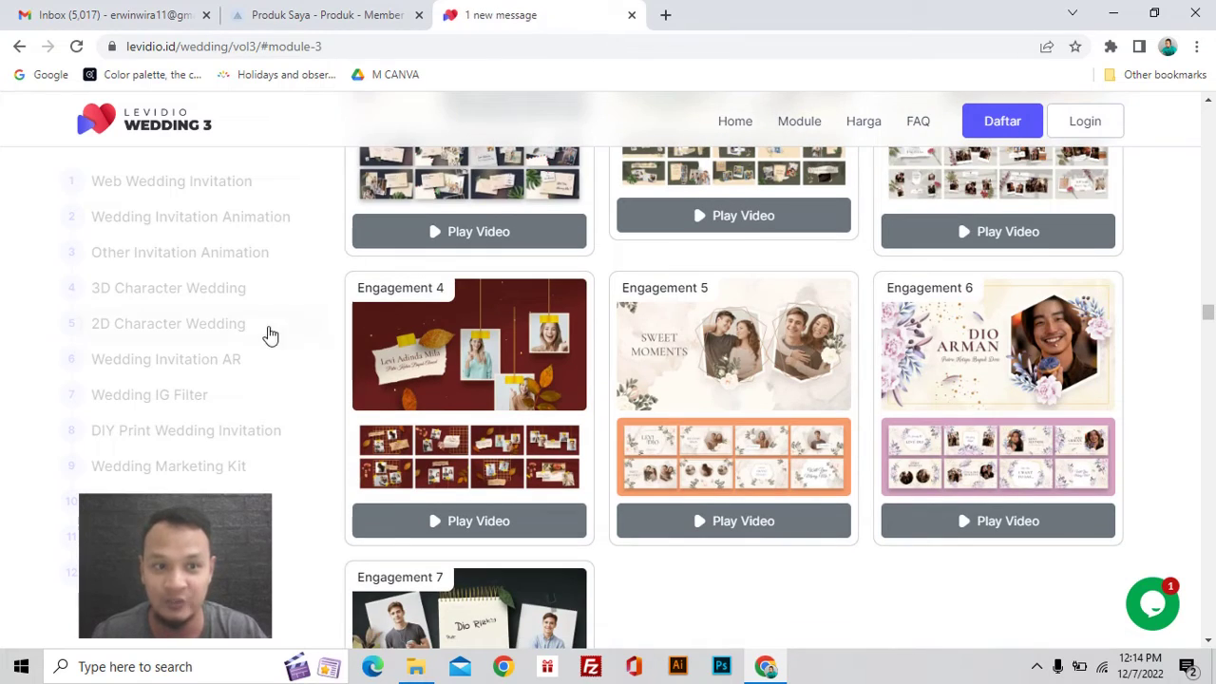
left_click(233, 302)
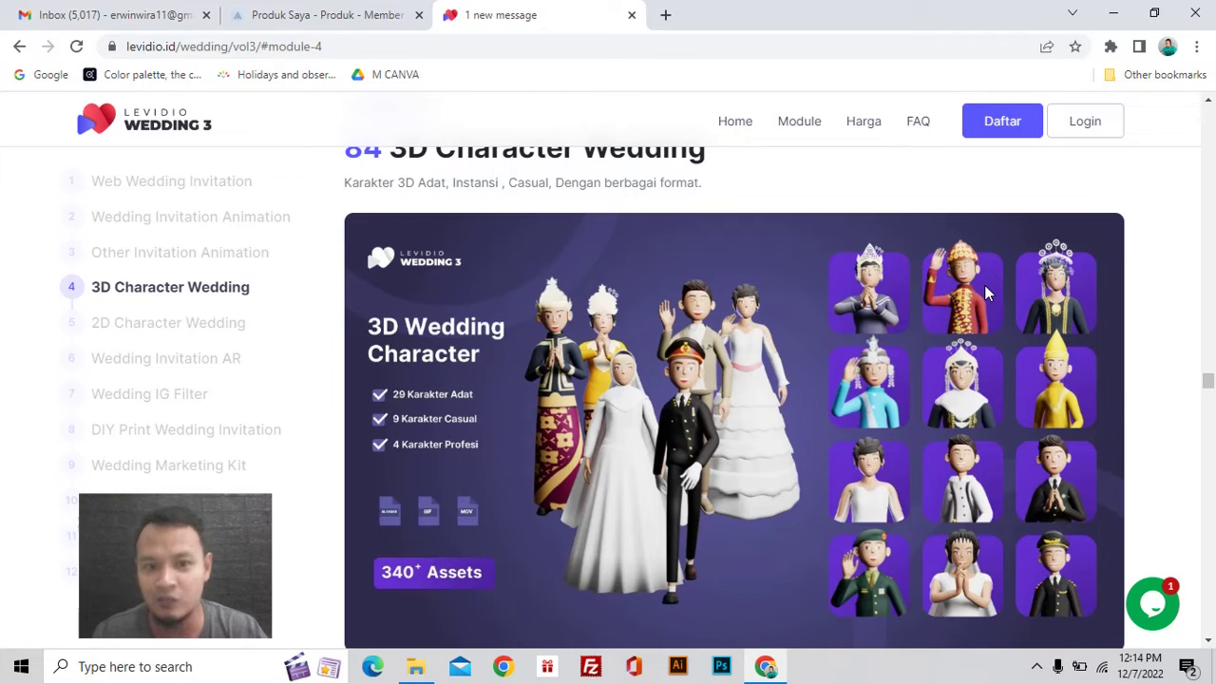
Step: Jump through modules 2D Character Wedding, AR, IG Filter, DIY Print, Marketing Kit, Audio, Background, module 12
left_click(240, 331)
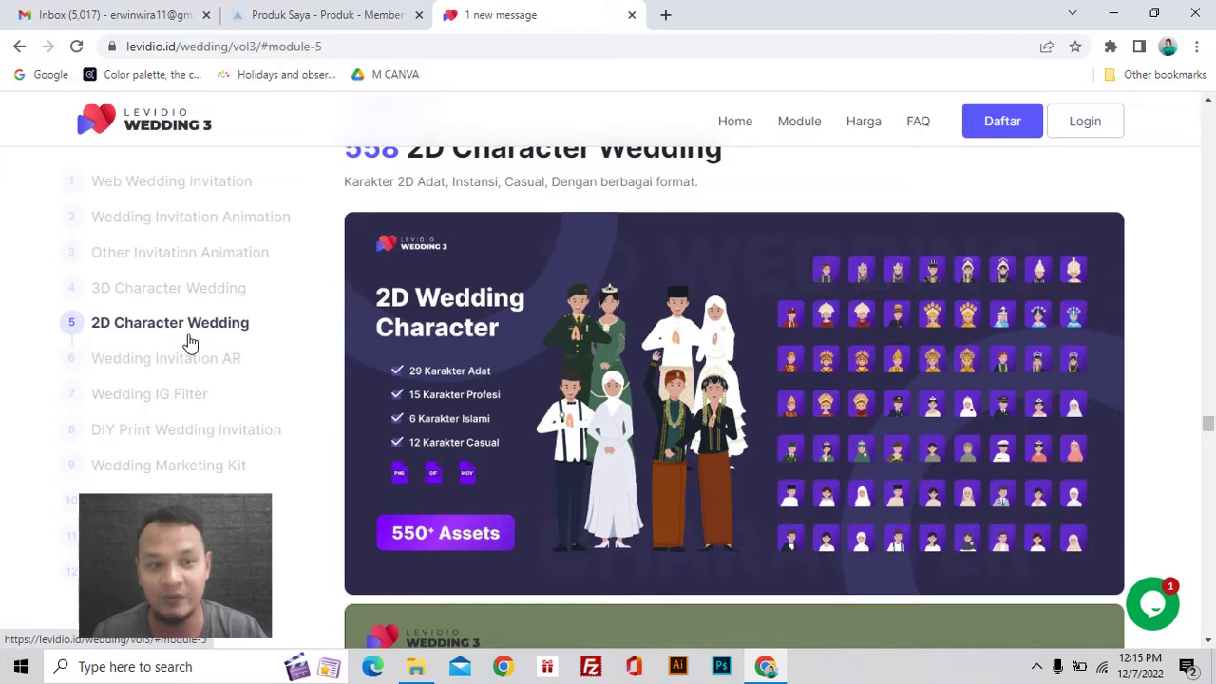
left_click(204, 363)
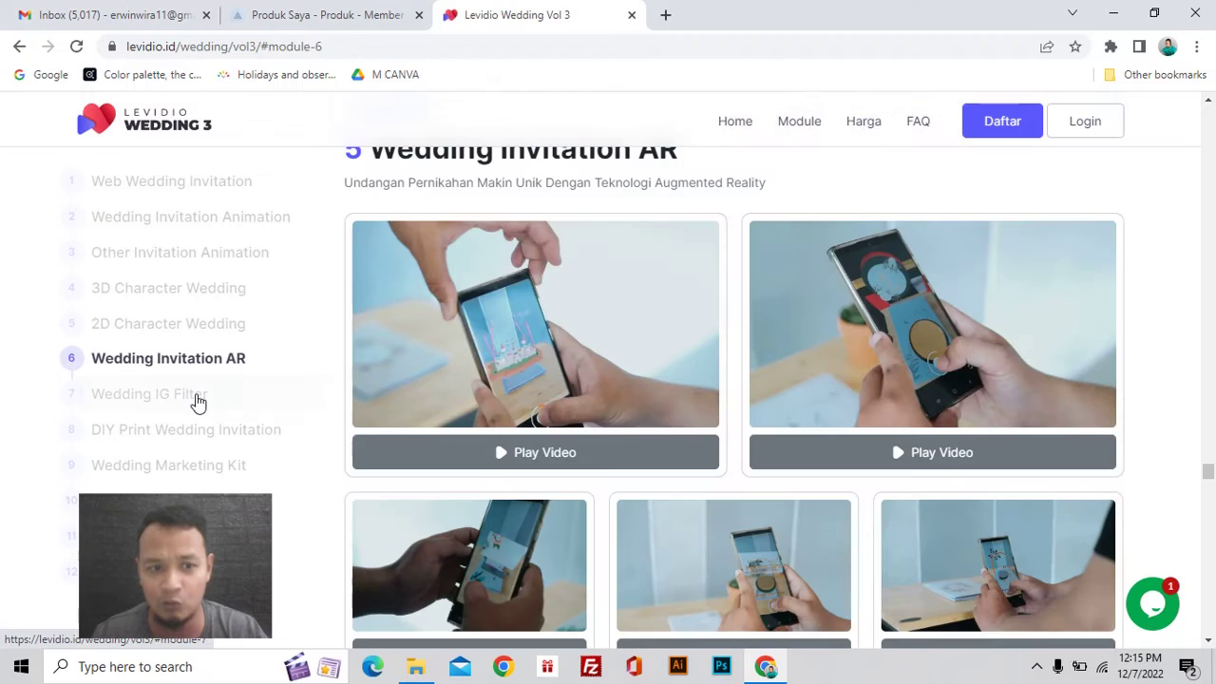
left_click(197, 402)
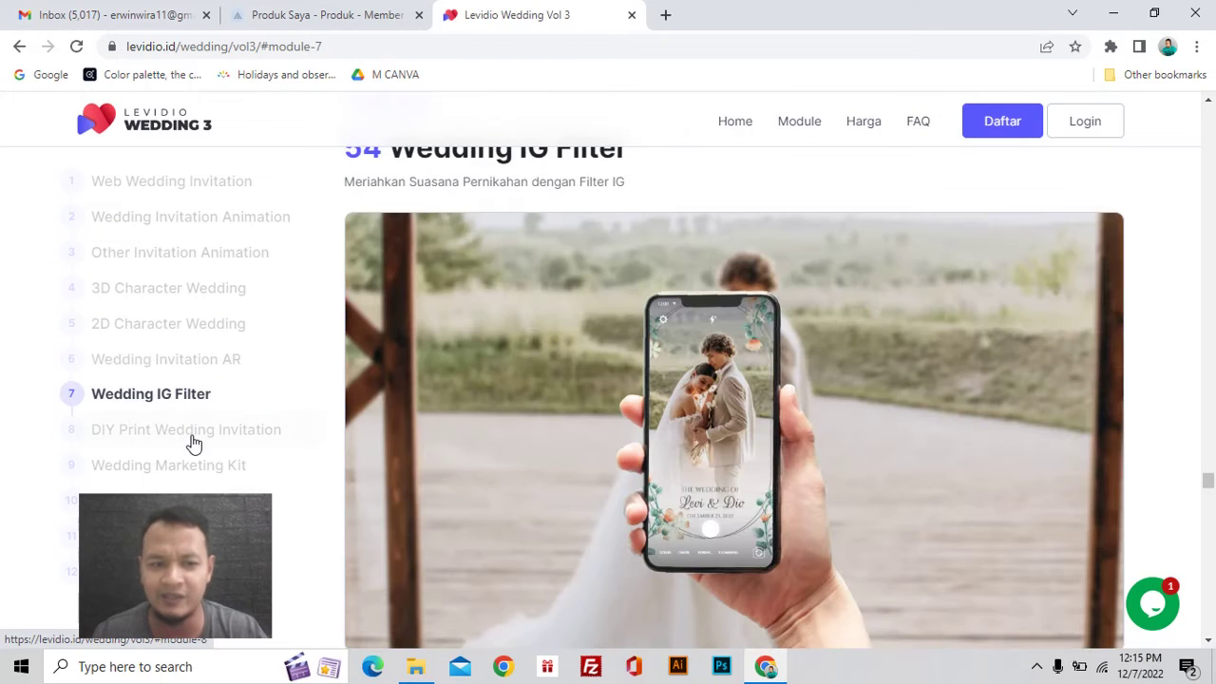
left_click(190, 435)
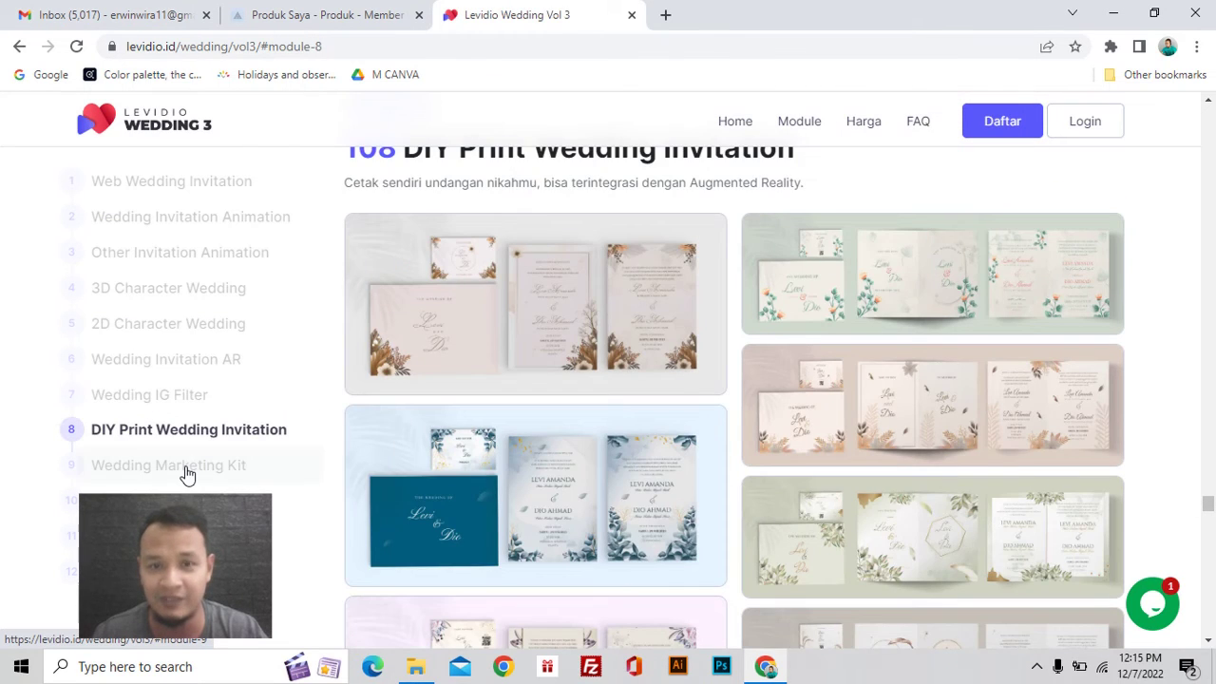
left_click(187, 475)
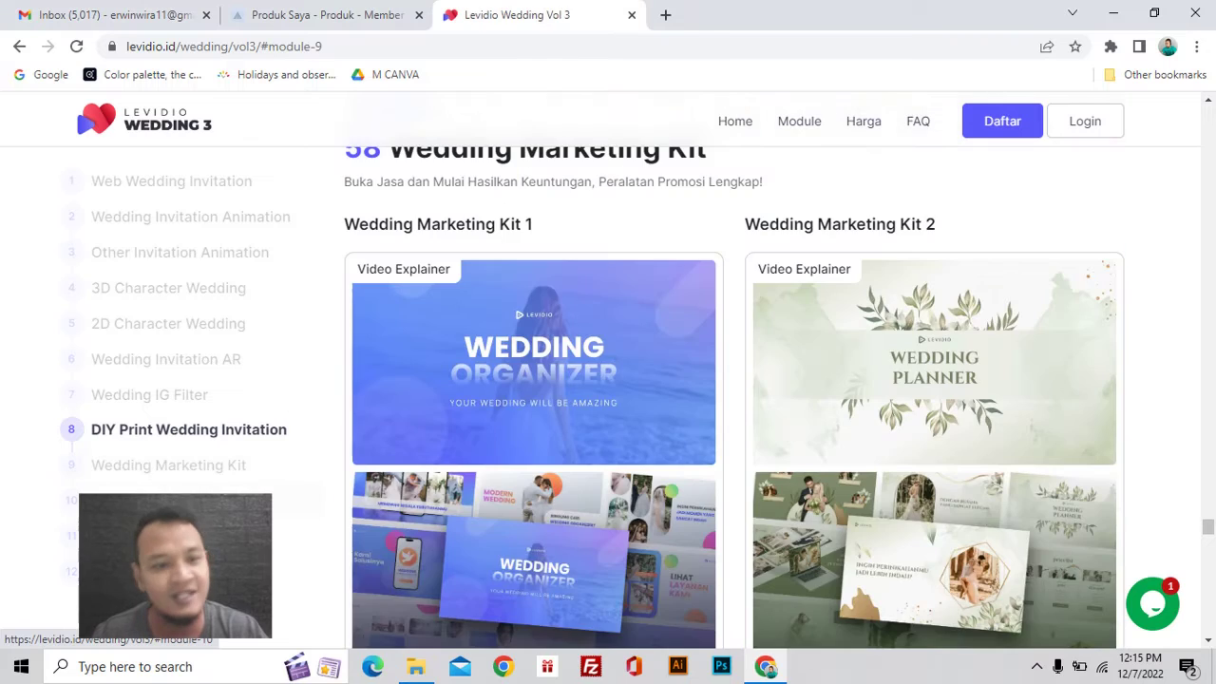
left_click(180, 500)
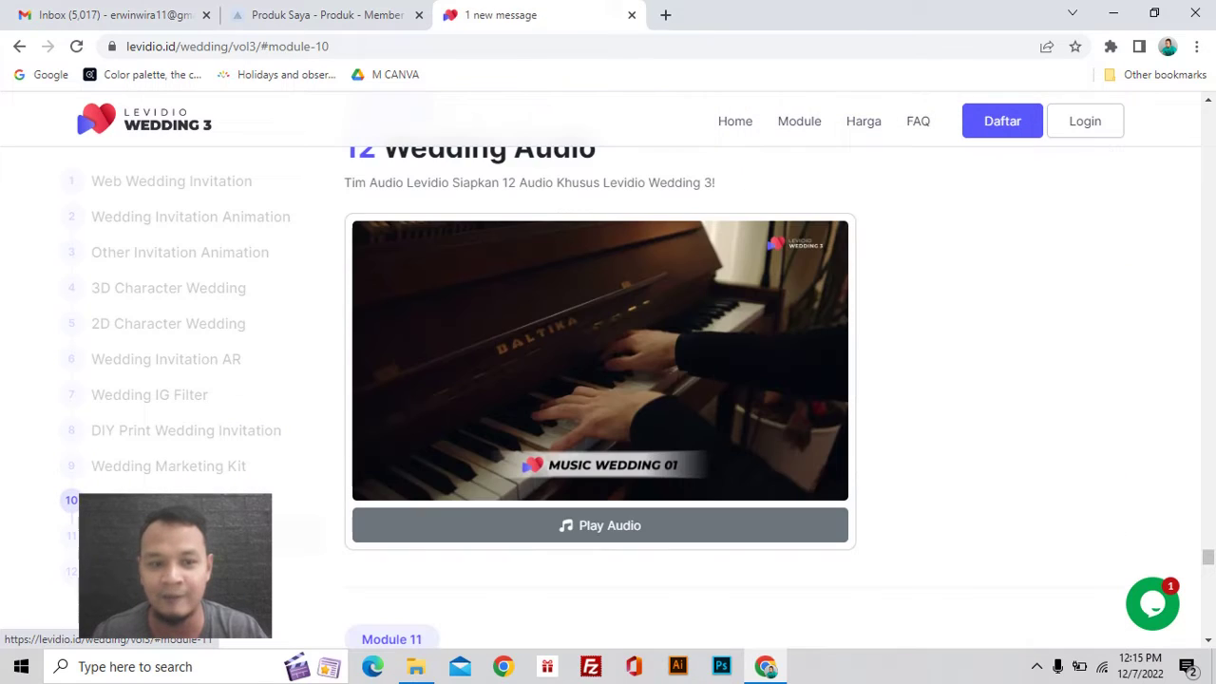
left_click(142, 535)
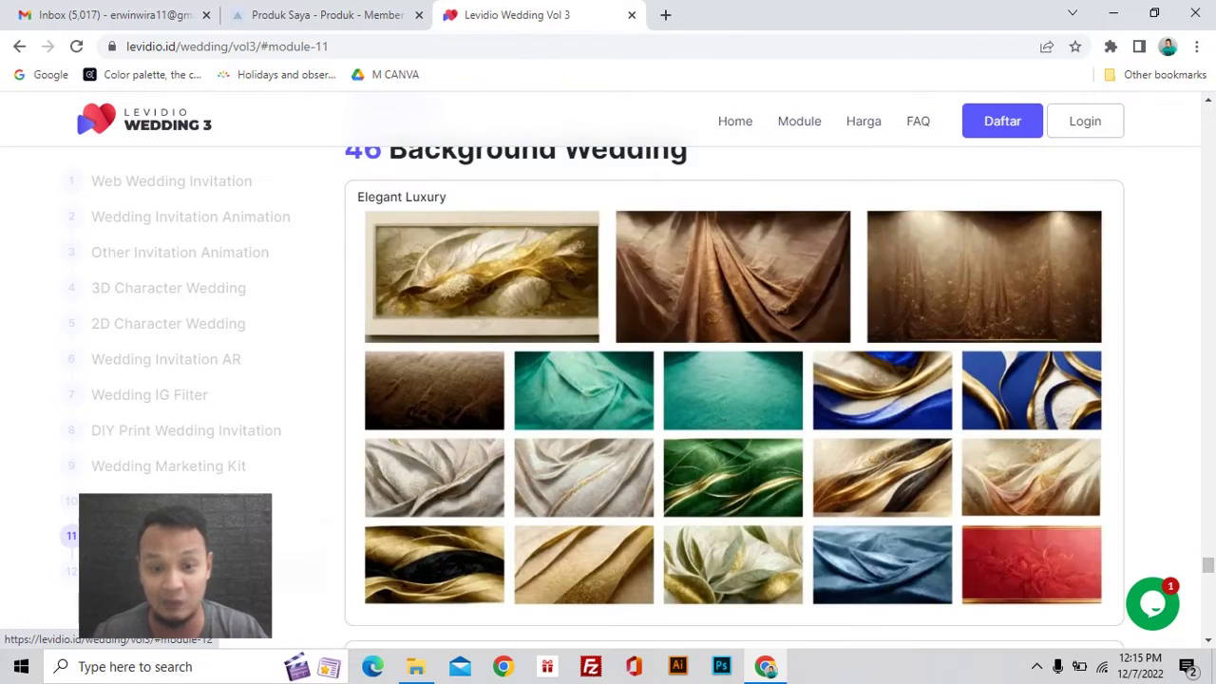
left_click(71, 570)
Step: Scroll back up and return to the Web Wedding Invitation module
scroll(230, 415, "up", 10)
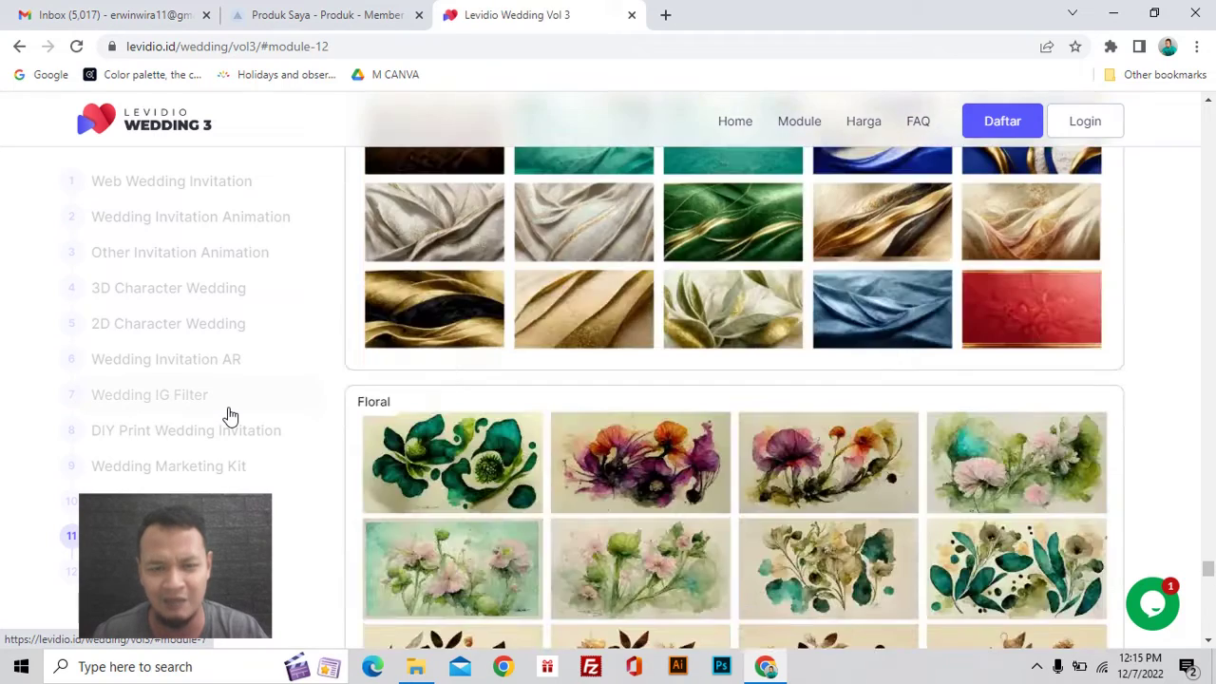
scroll(230, 415, "up", 20)
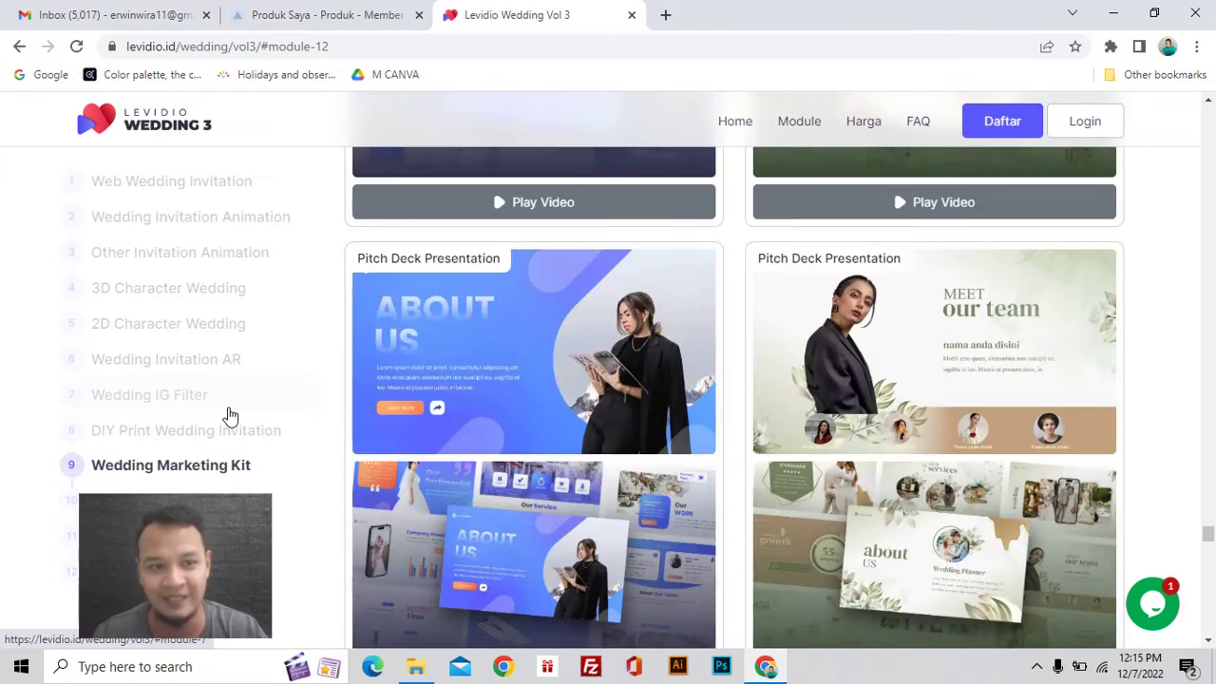
scroll(230, 415, "up", 5)
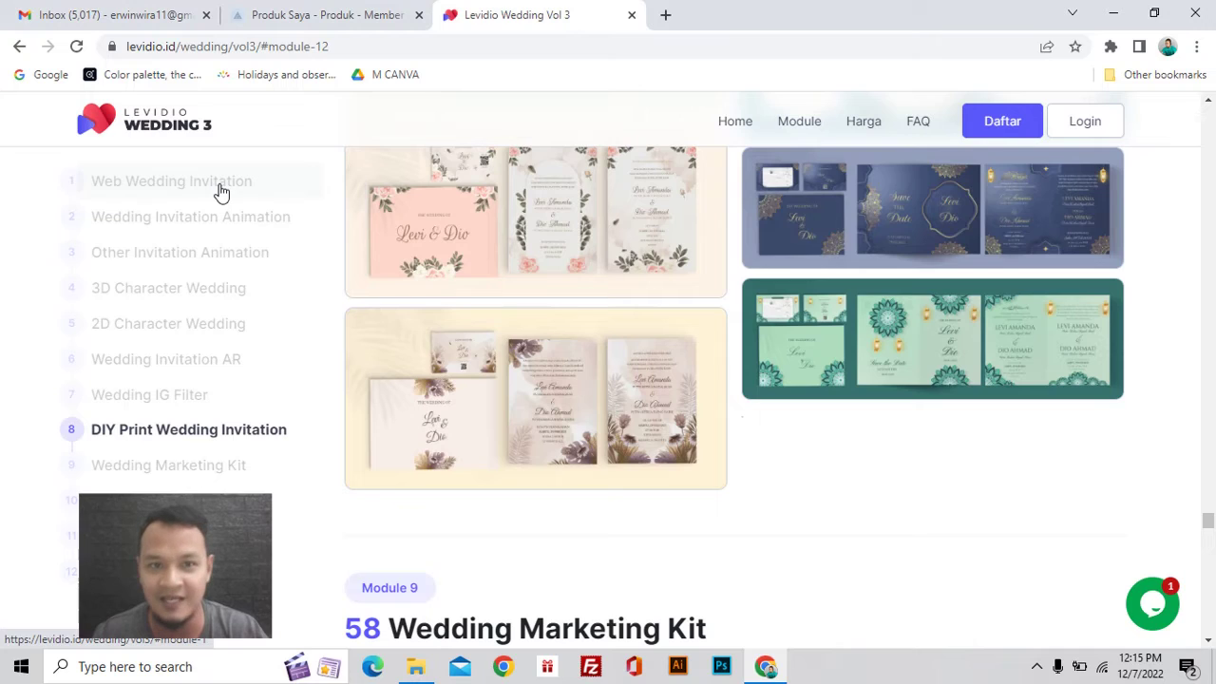
left_click(220, 190)
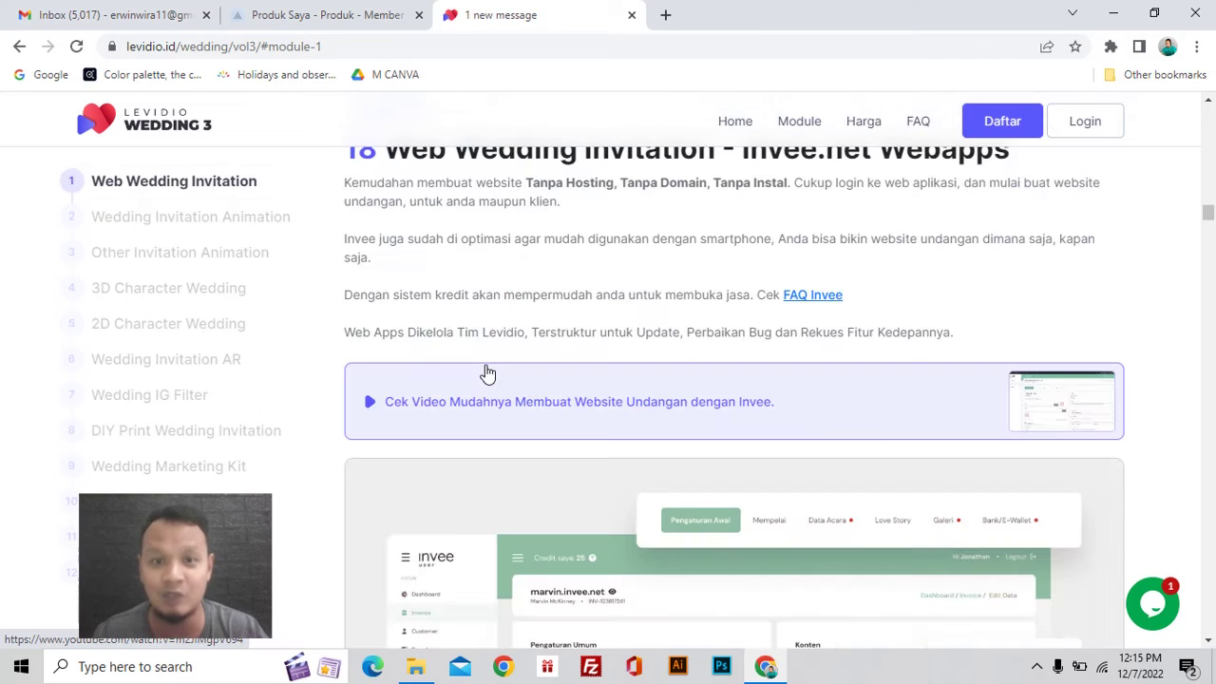
scroll(487, 373, "up", 1)
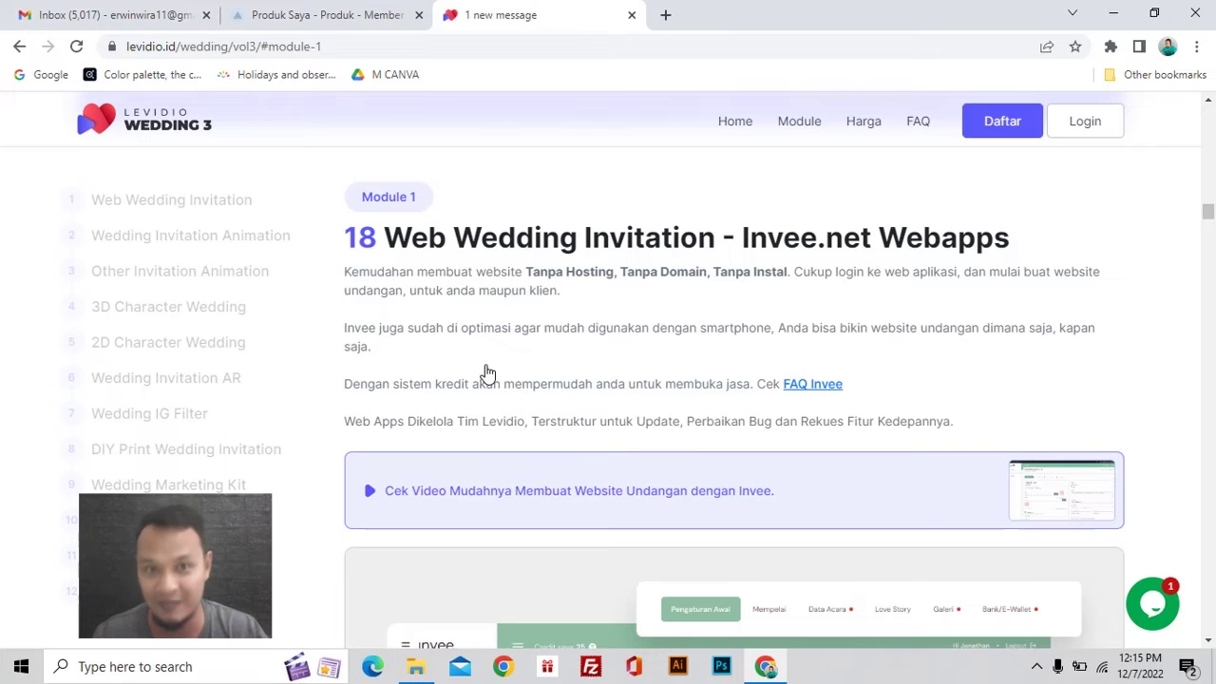
scroll(487, 373, "down", 1)
scroll(487, 374, "up", 1)
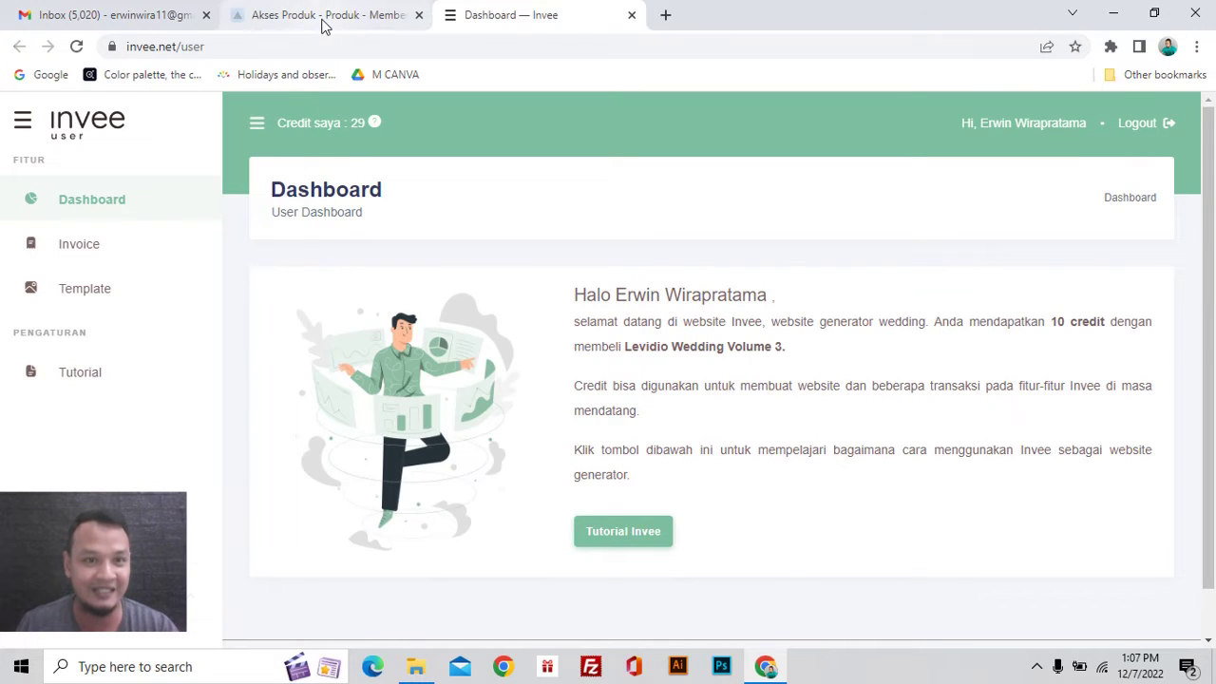
Step: Glance over the Rootpixel product access page, then switch to the Invee dashboard tab
left_click(323, 21)
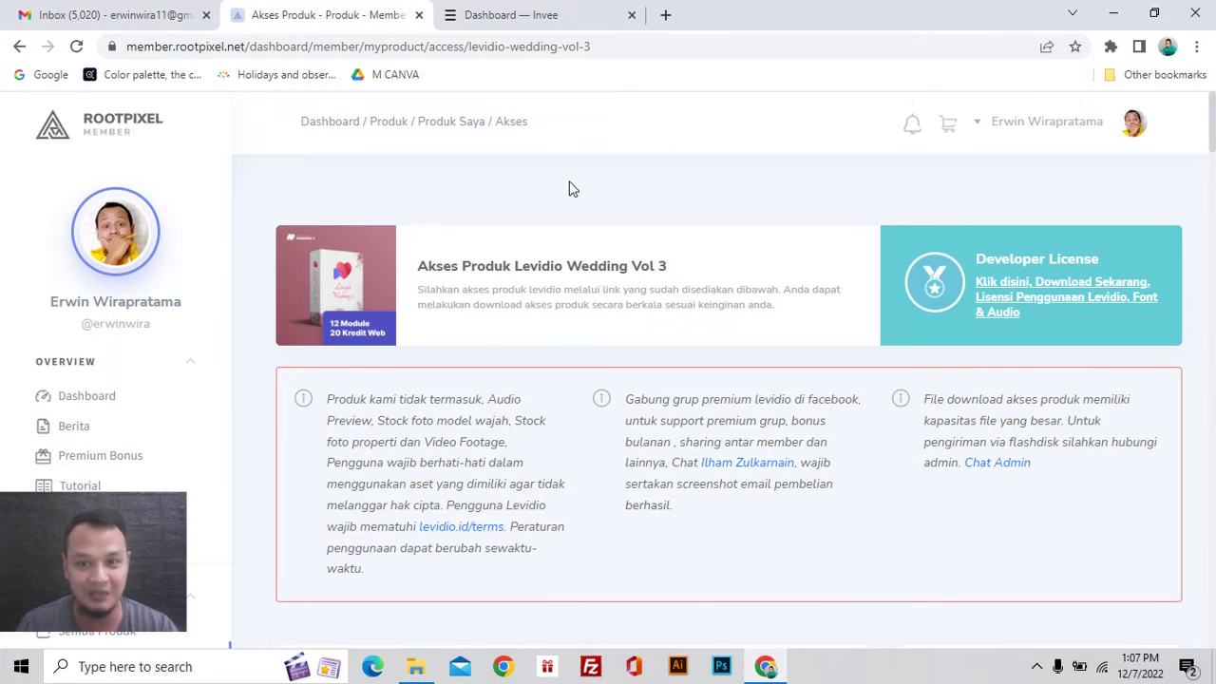
scroll(815, 410, "down", 5)
scroll(779, 456, "down", 3)
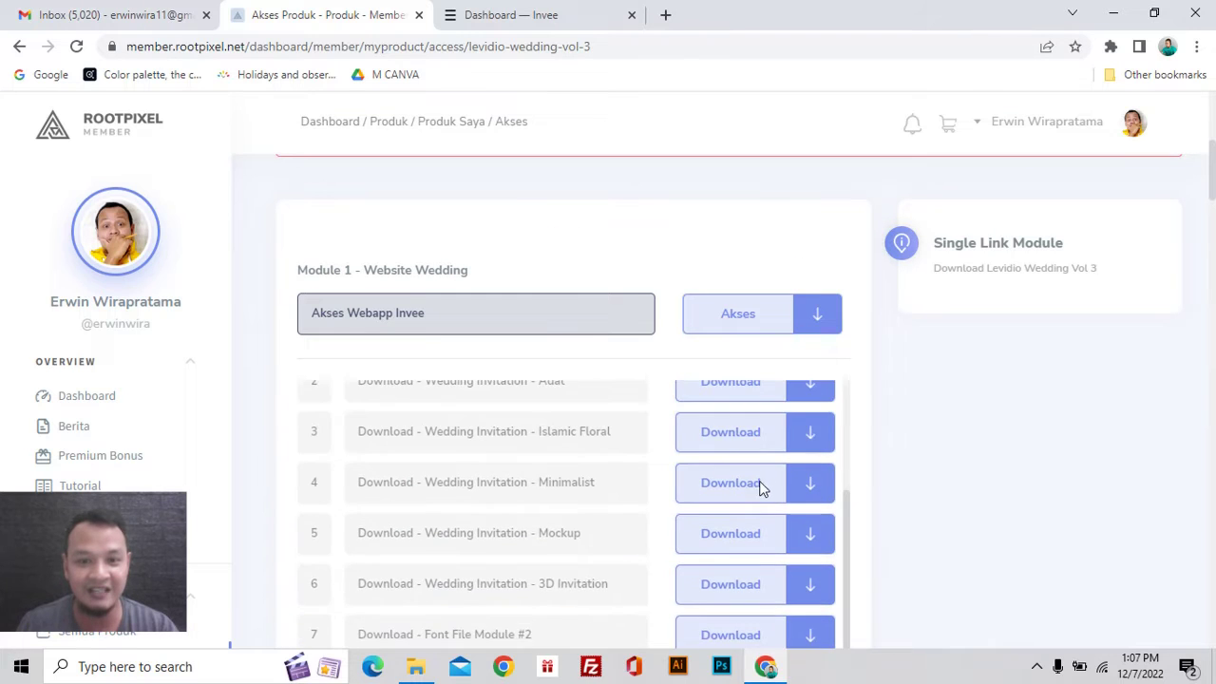
scroll(655, 489, "up", 5)
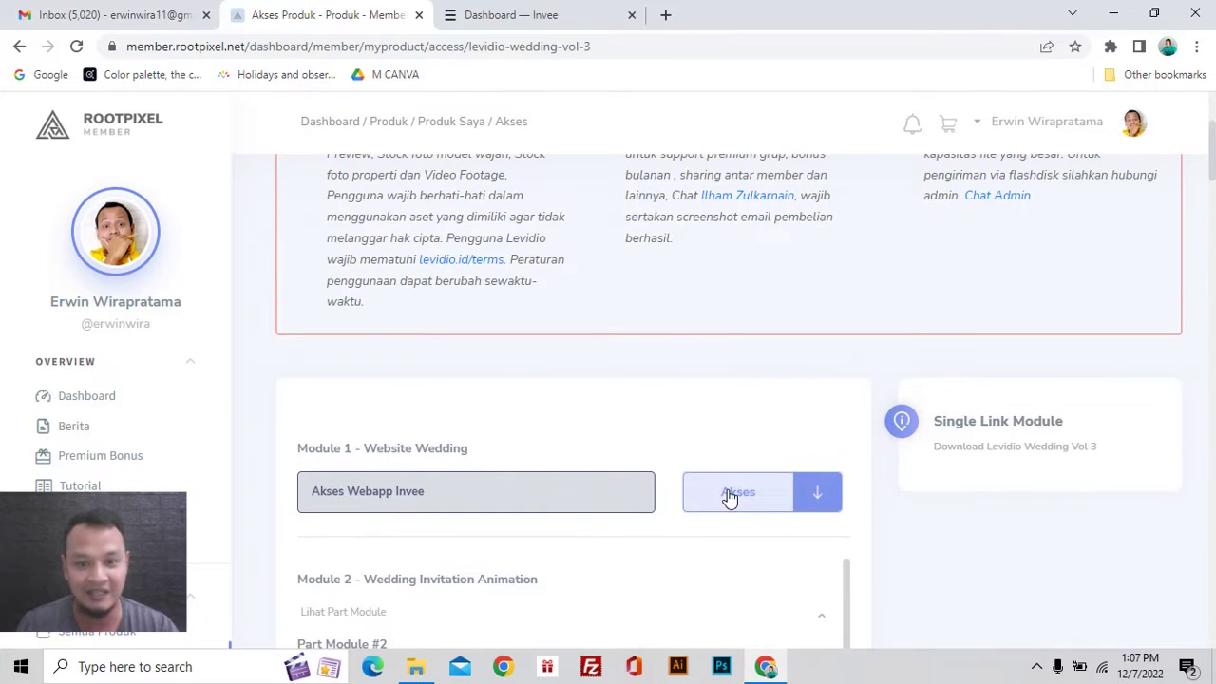
left_click(535, 20)
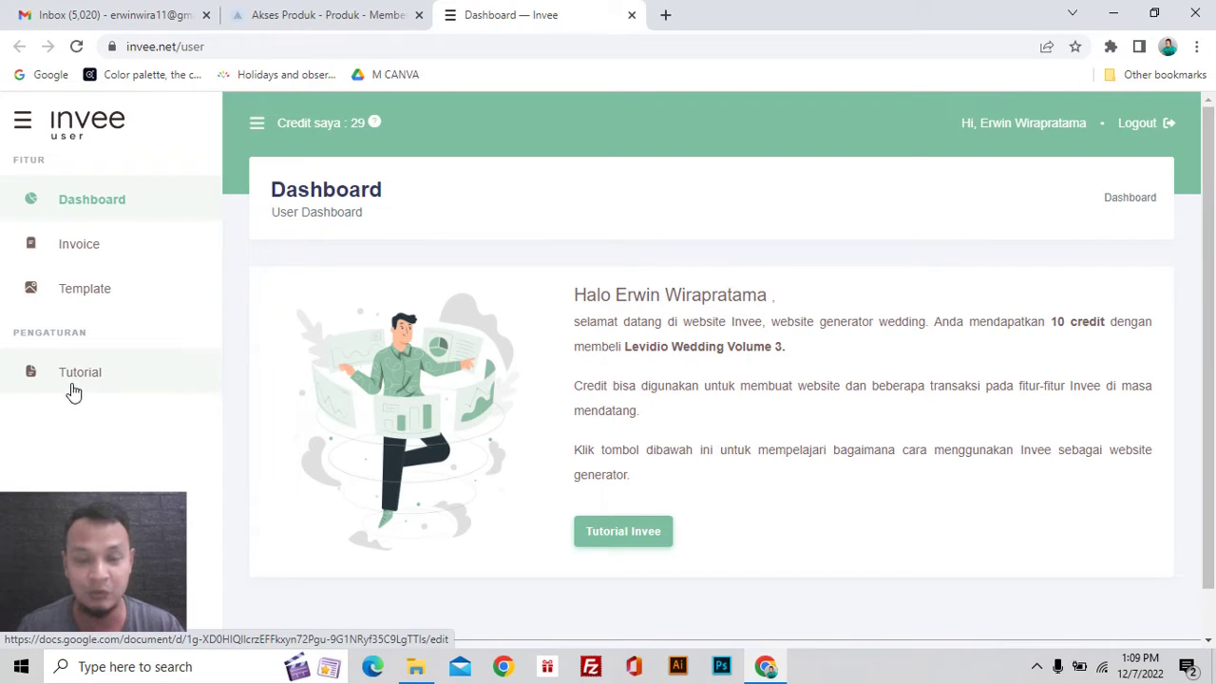
Step: Open the Invee tutorial Google Doc and scroll through its Daftar Isi
left_click(73, 391)
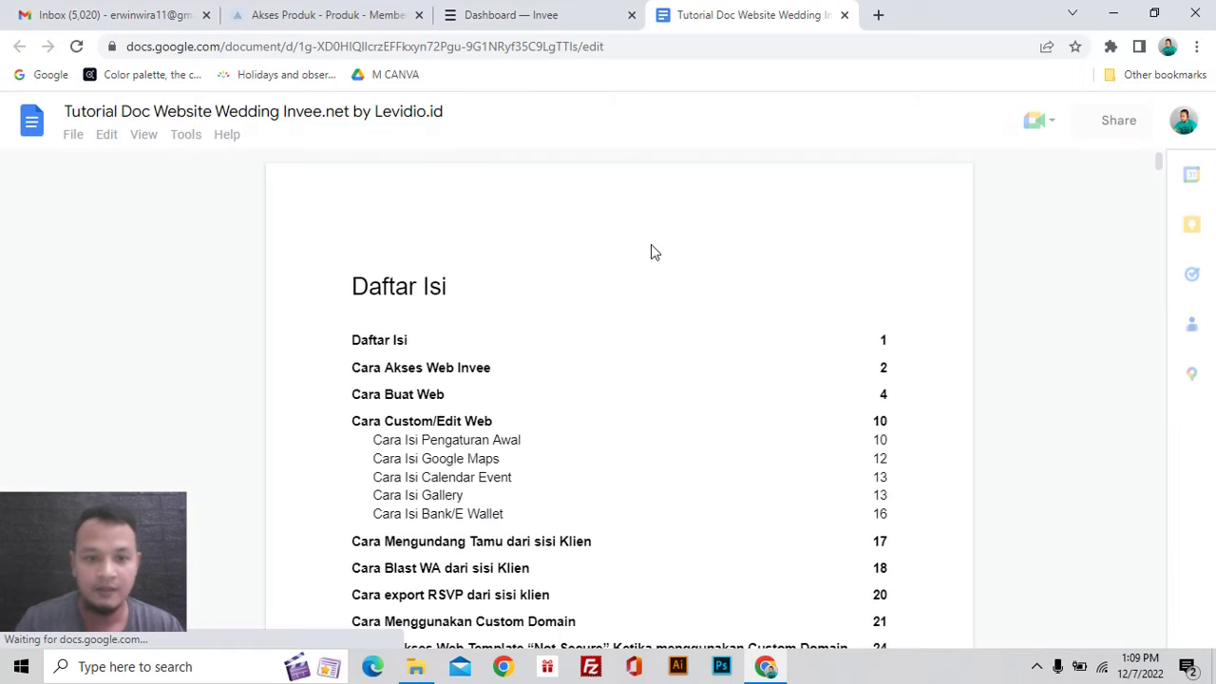
scroll(652, 266, "down", 2)
scroll(651, 274, "down", 5)
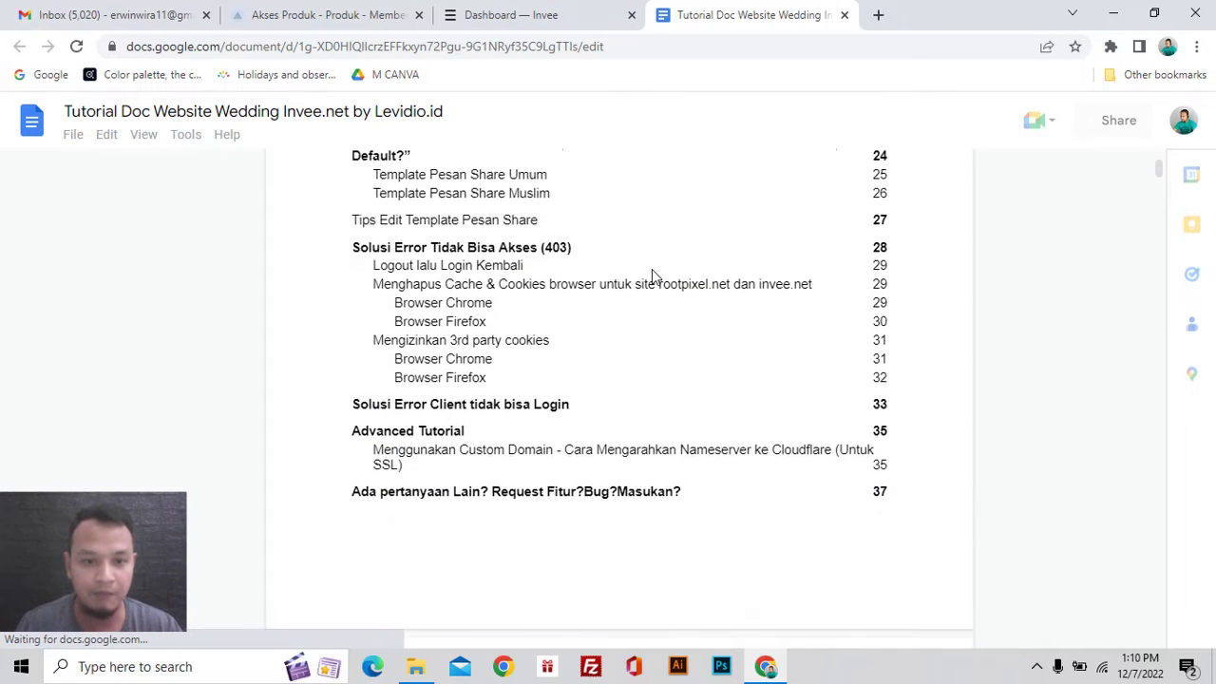
scroll(651, 273, "up", 4)
scroll(652, 275, "up", 3)
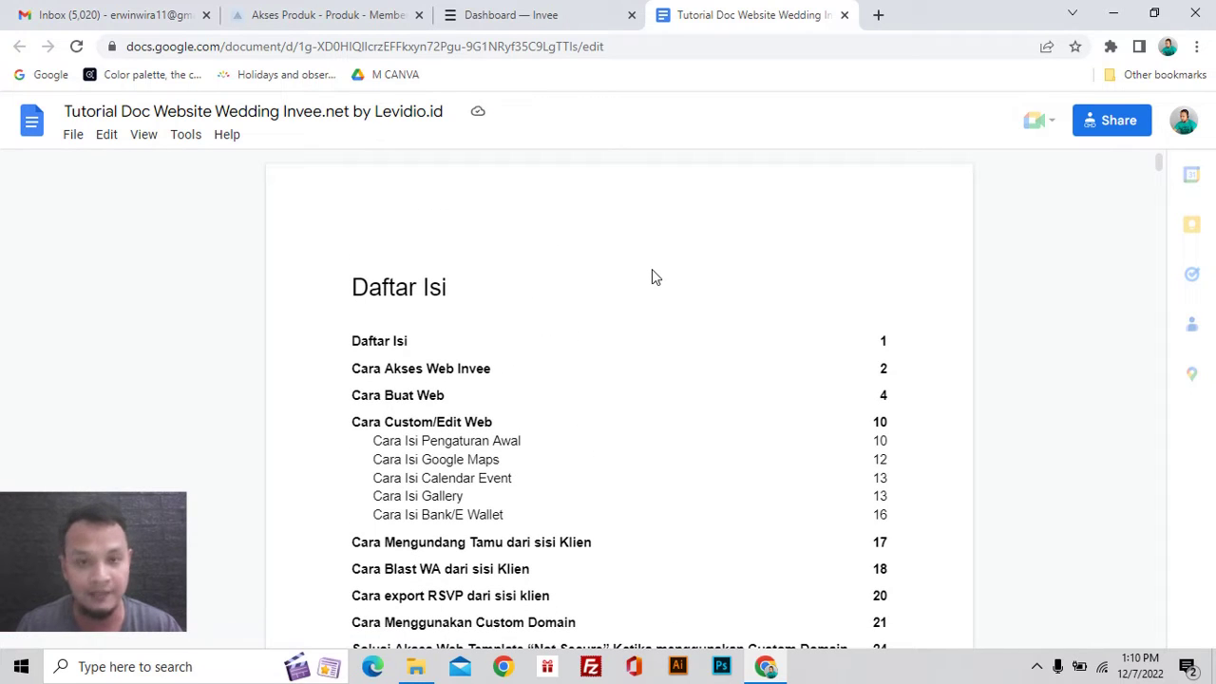
scroll(662, 291, "down", 2)
scroll(679, 359, "down", 2)
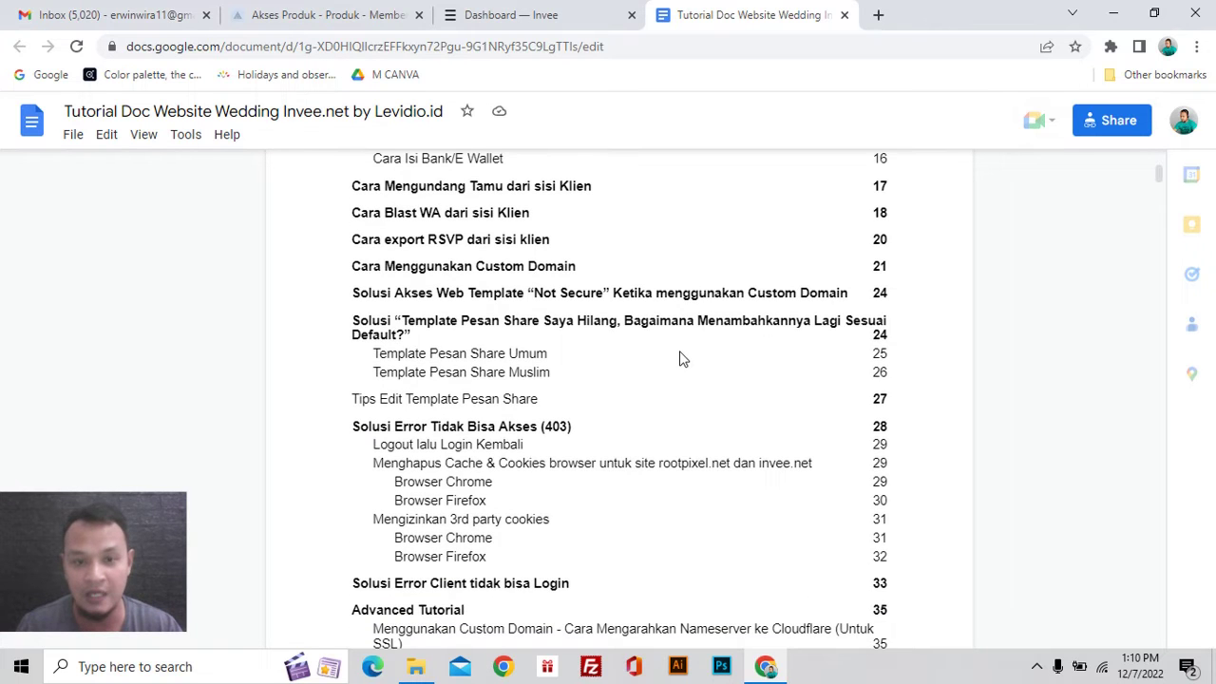
scroll(681, 355, "up", 3)
scroll(680, 359, "up", 1)
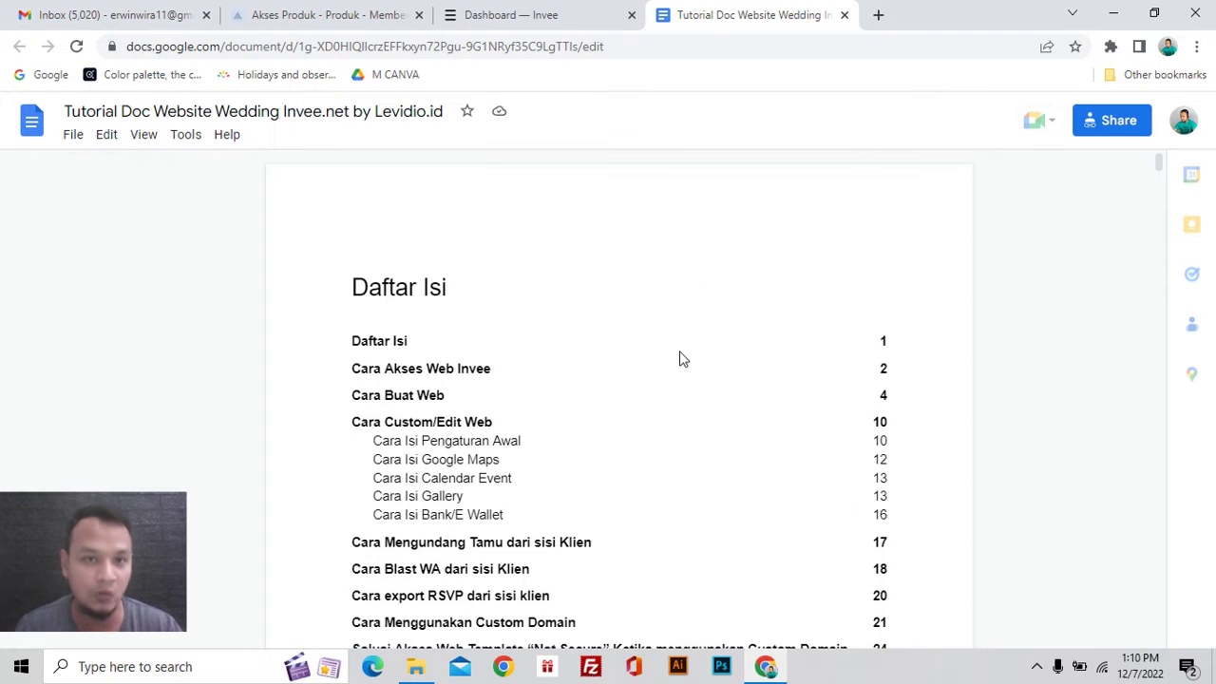
Step: Back in Invee, browse the Template list and open Traditional 1's live preview
left_click(544, 16)
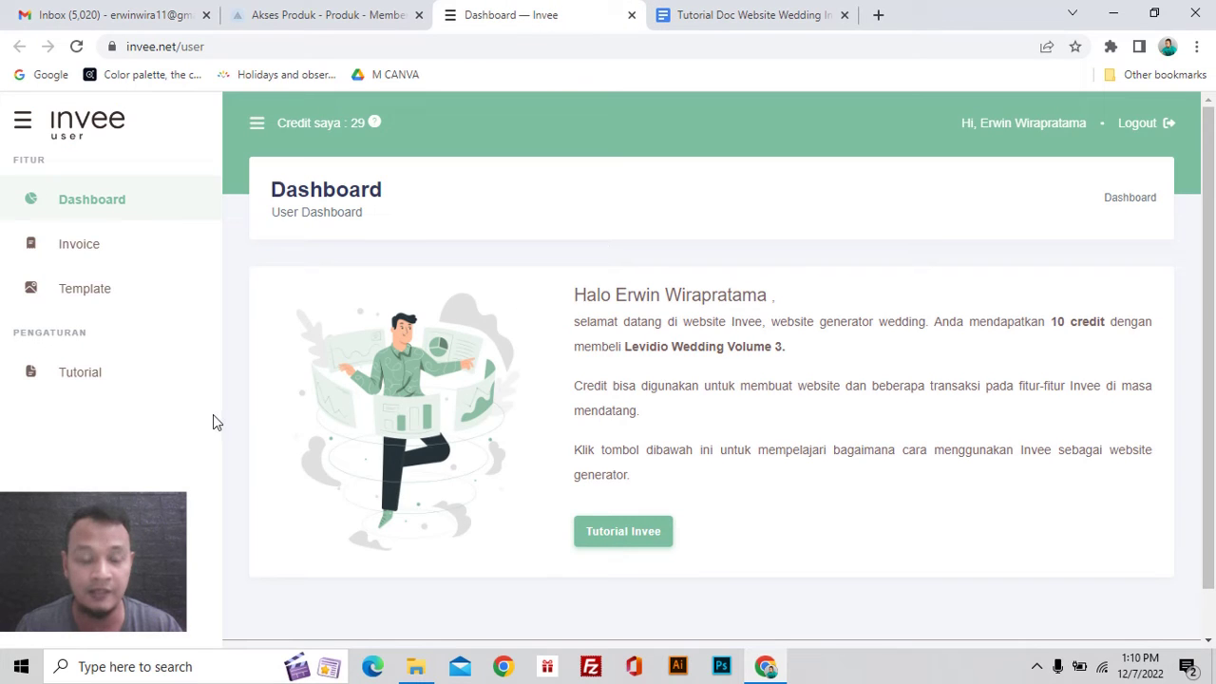
left_click(92, 297)
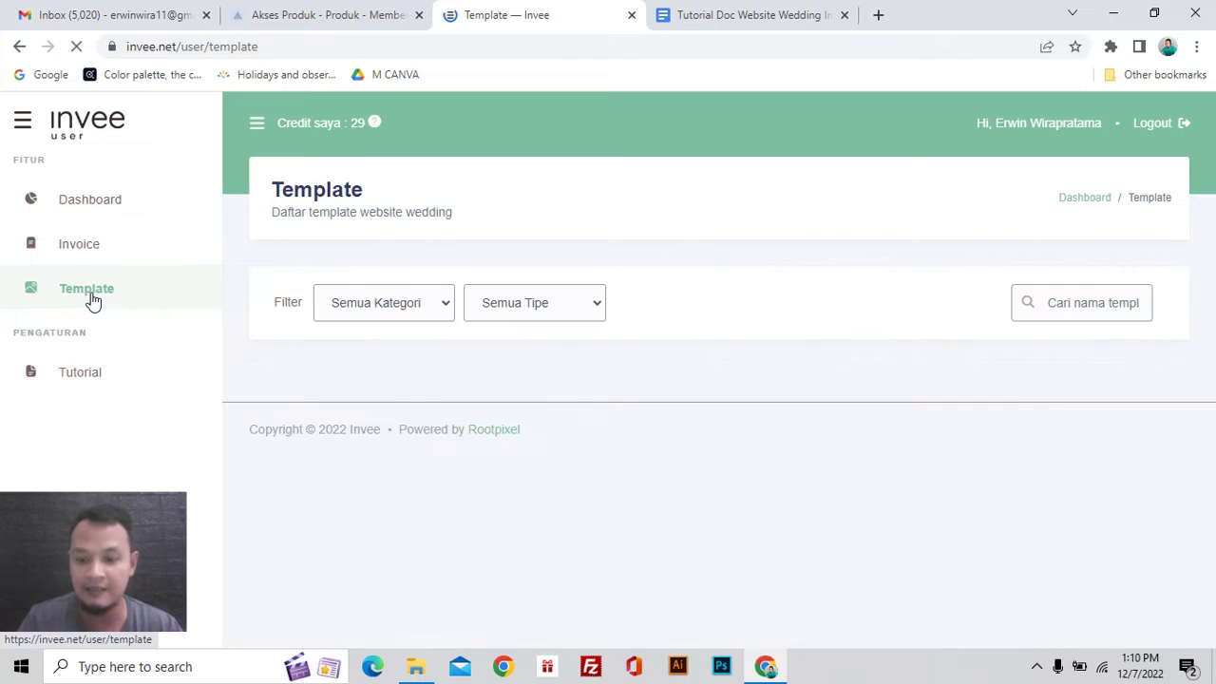
scroll(468, 474, "down", 2)
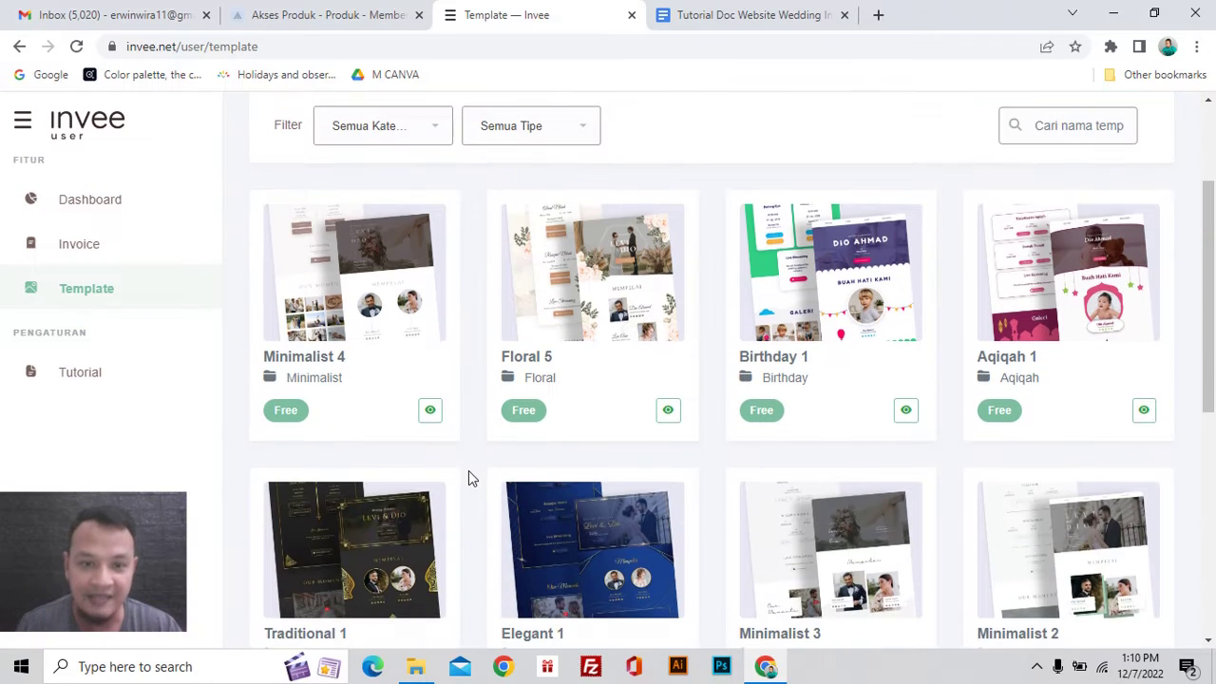
scroll(508, 442, "down", 5)
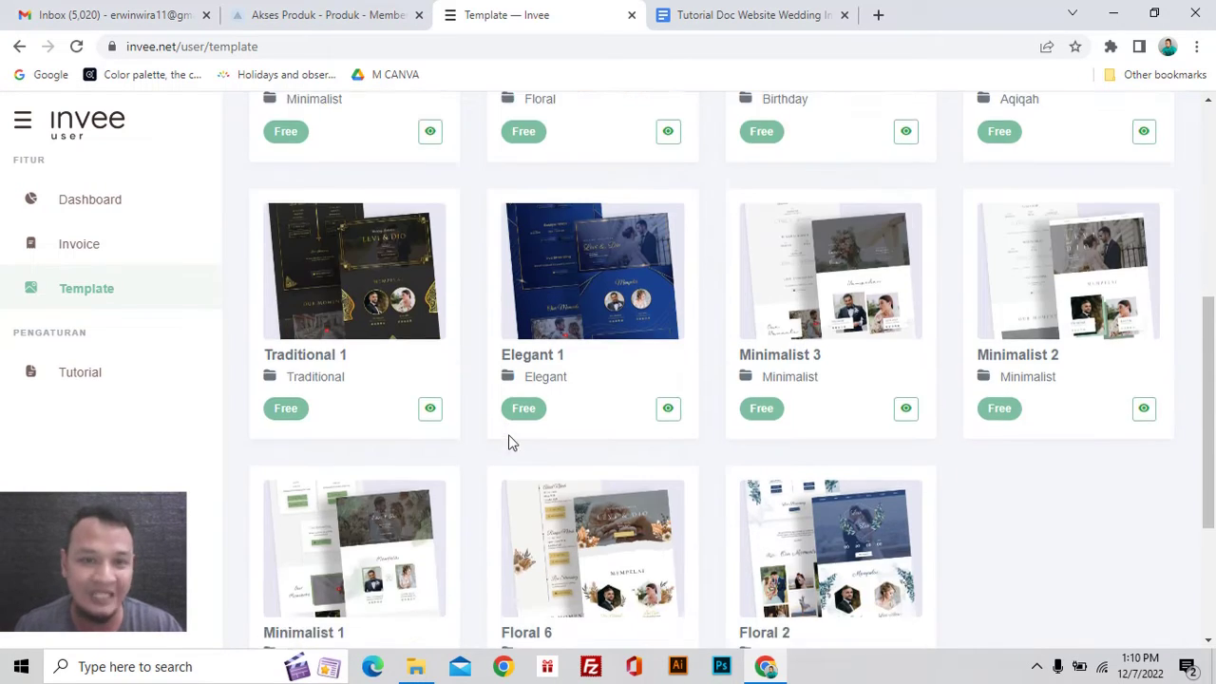
scroll(508, 442, "up", 5)
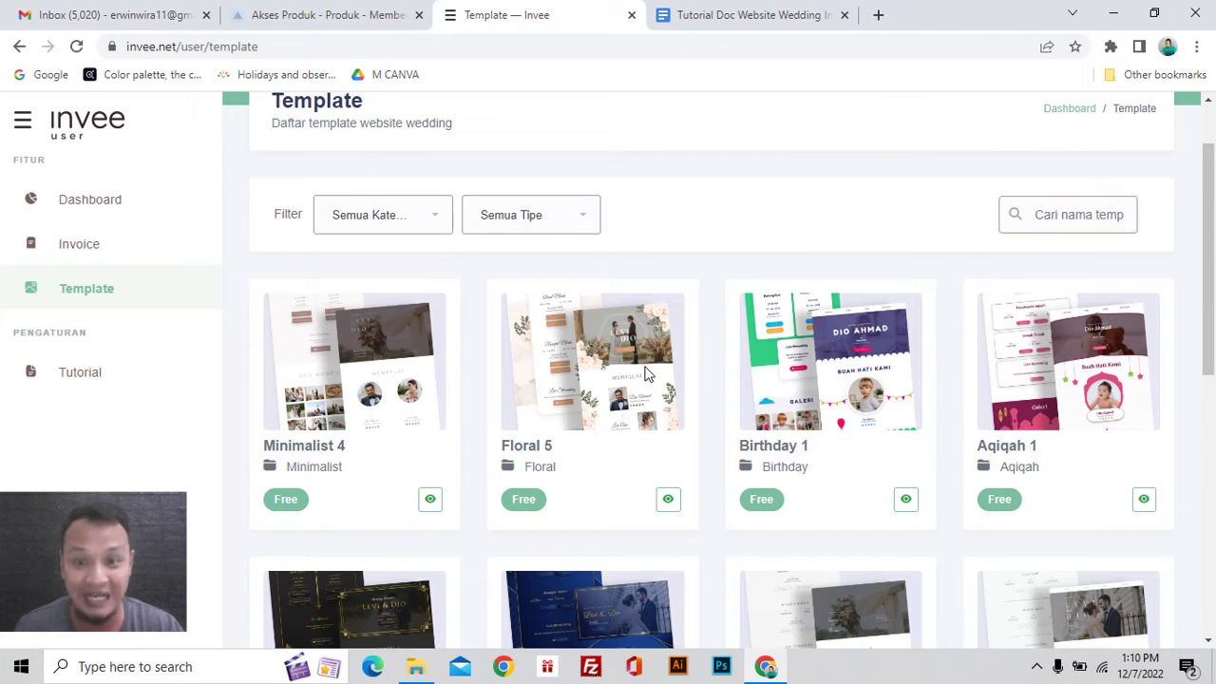
scroll(958, 351, "down", 4)
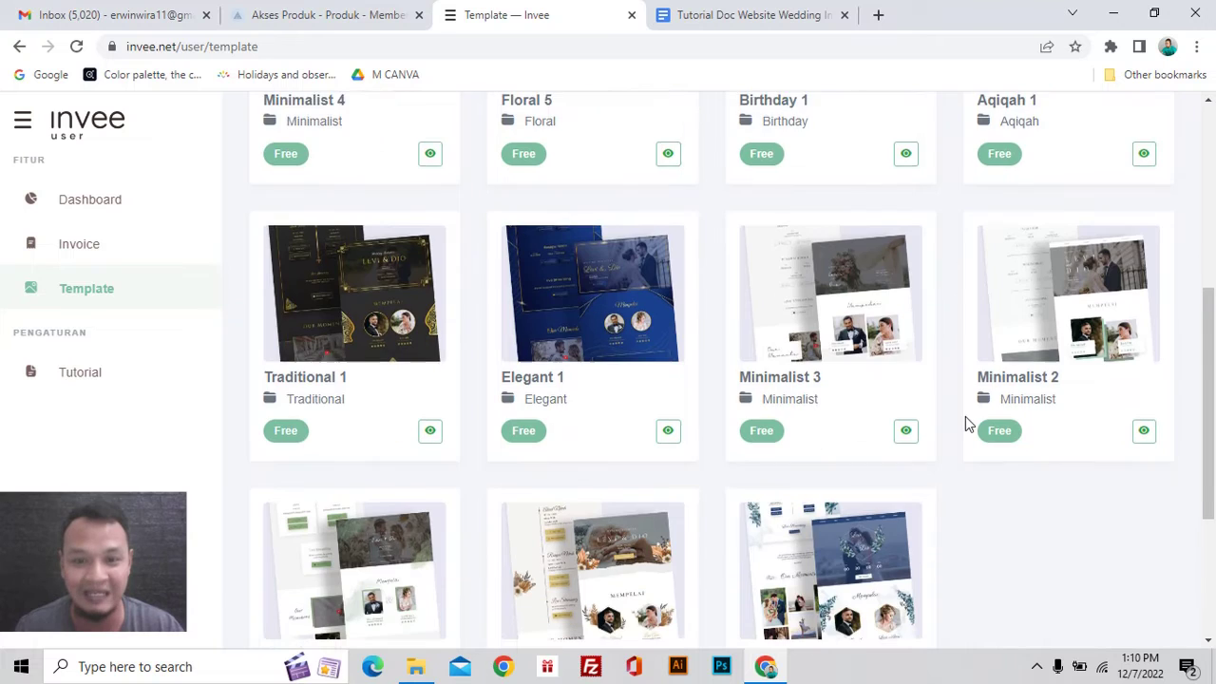
scroll(356, 389, "down", 2)
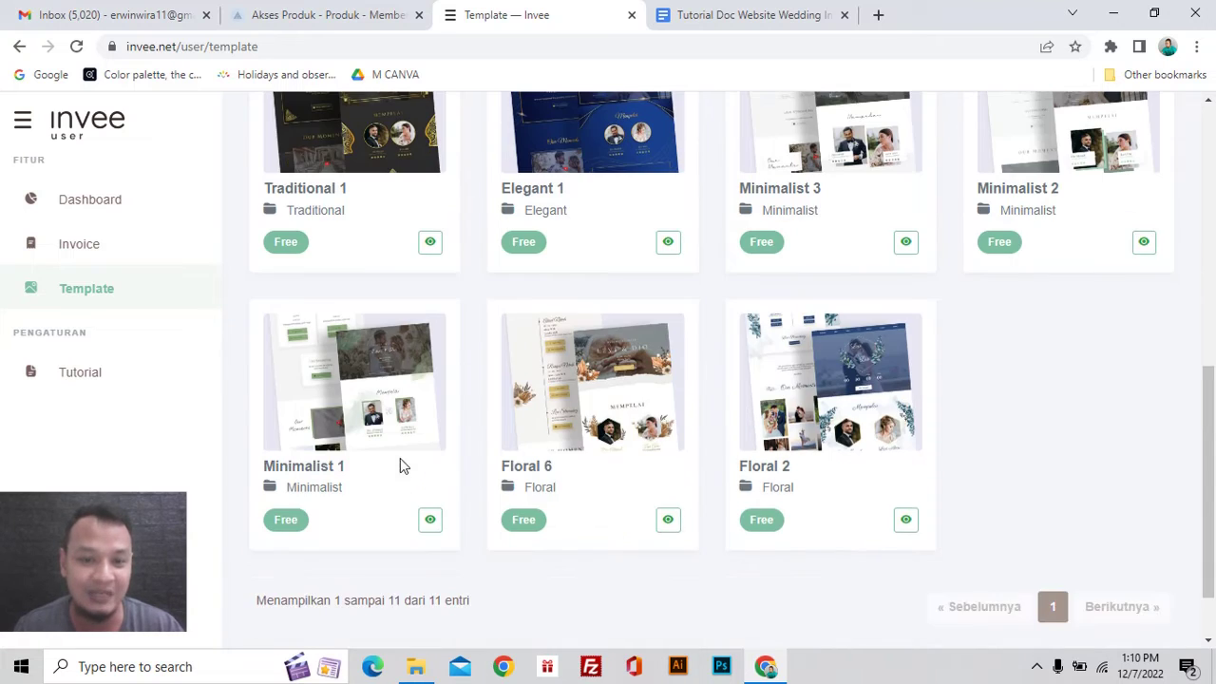
scroll(774, 463, "up", 1)
scroll(774, 462, "up", 2)
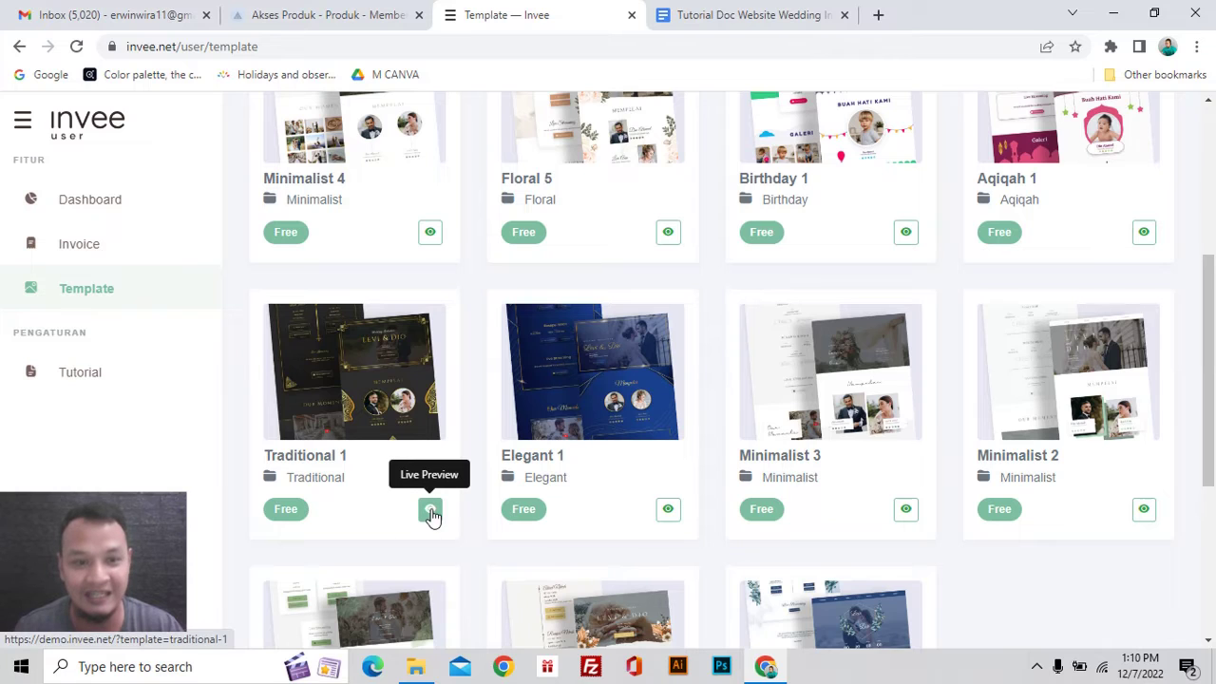
left_click(431, 512)
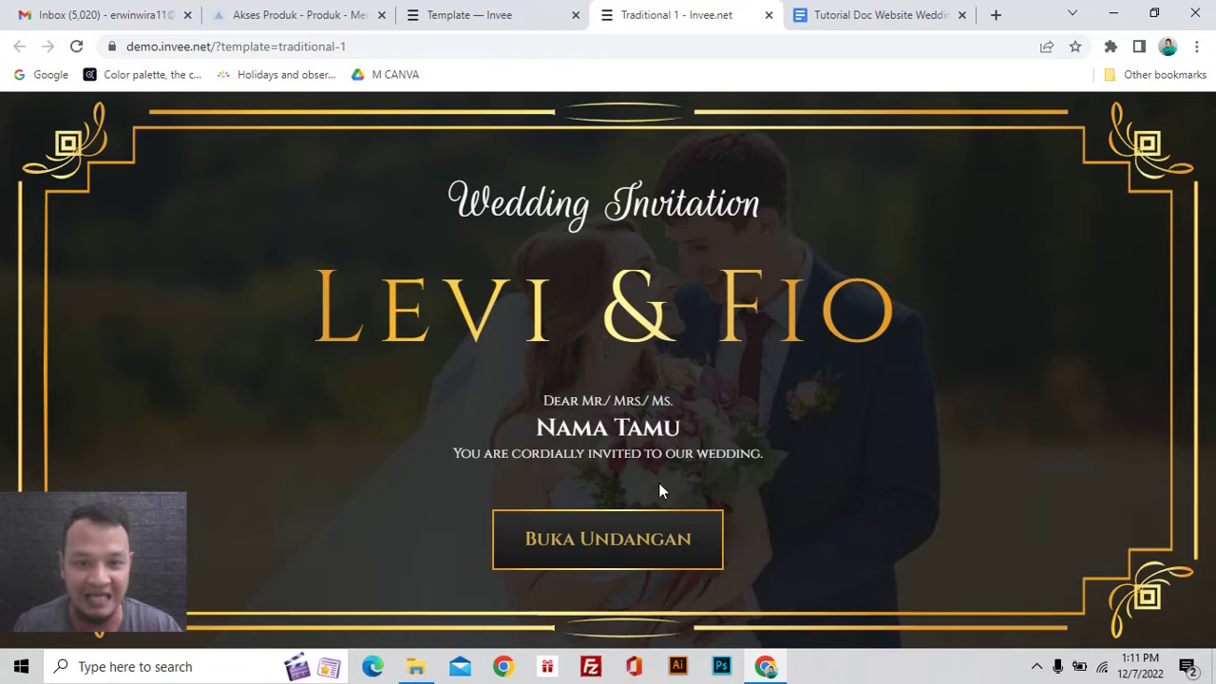
Step: Open the Traditional 1 demo, scroll to its Mempelai section and back, then return to templates
left_click(647, 551)
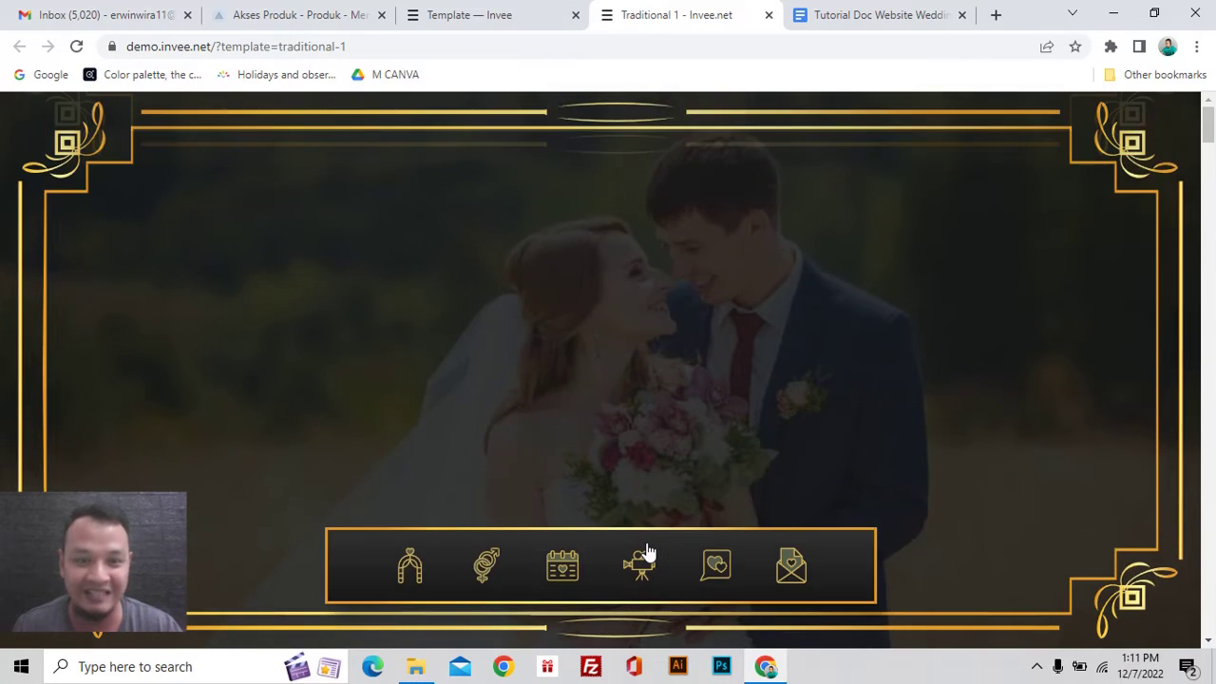
scroll(614, 410, "down", 8)
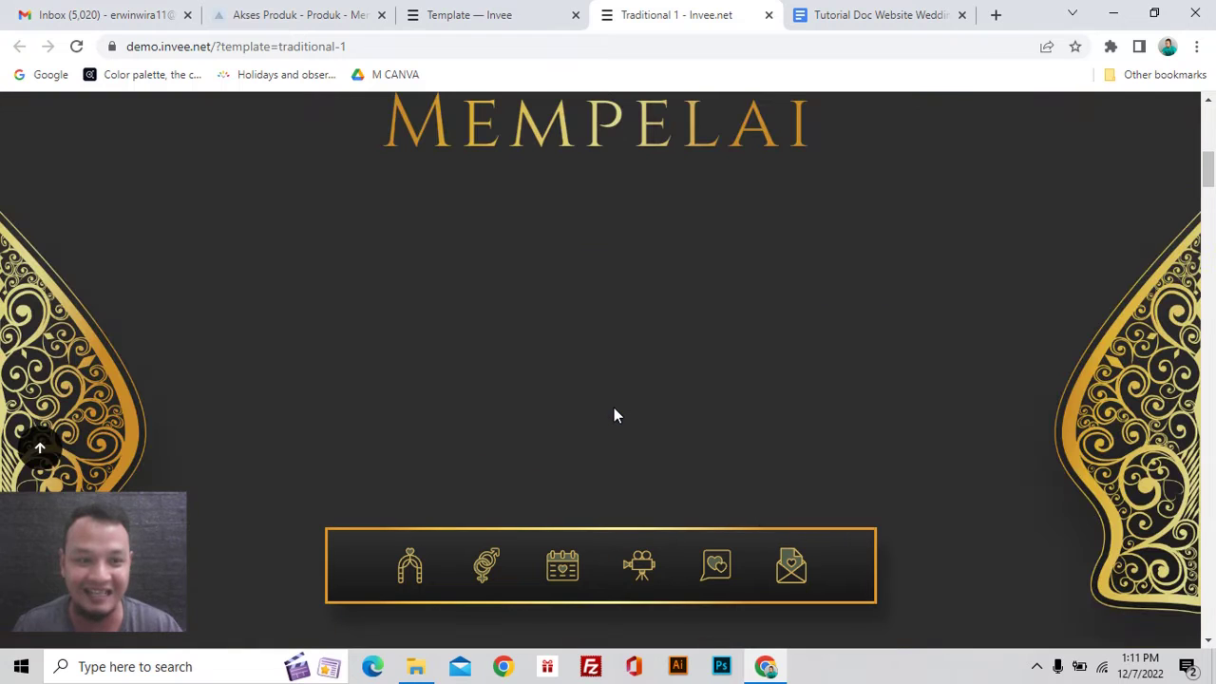
scroll(1116, 383, "up", 1)
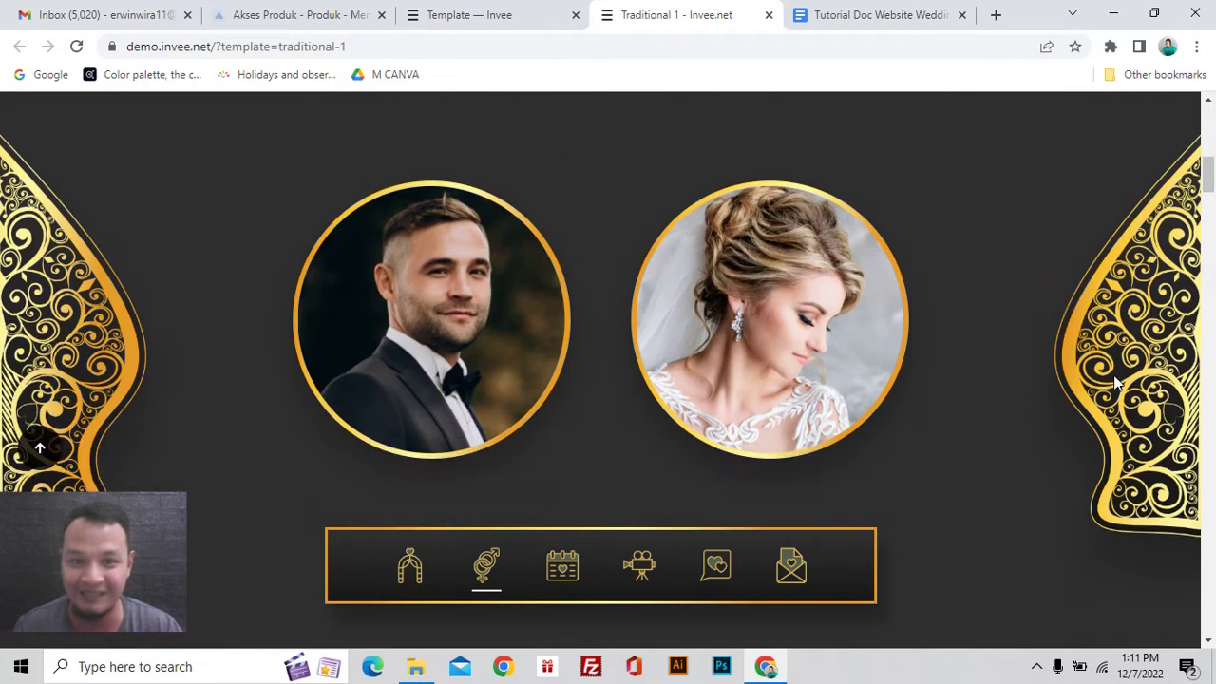
scroll(1113, 374, "down", 1)
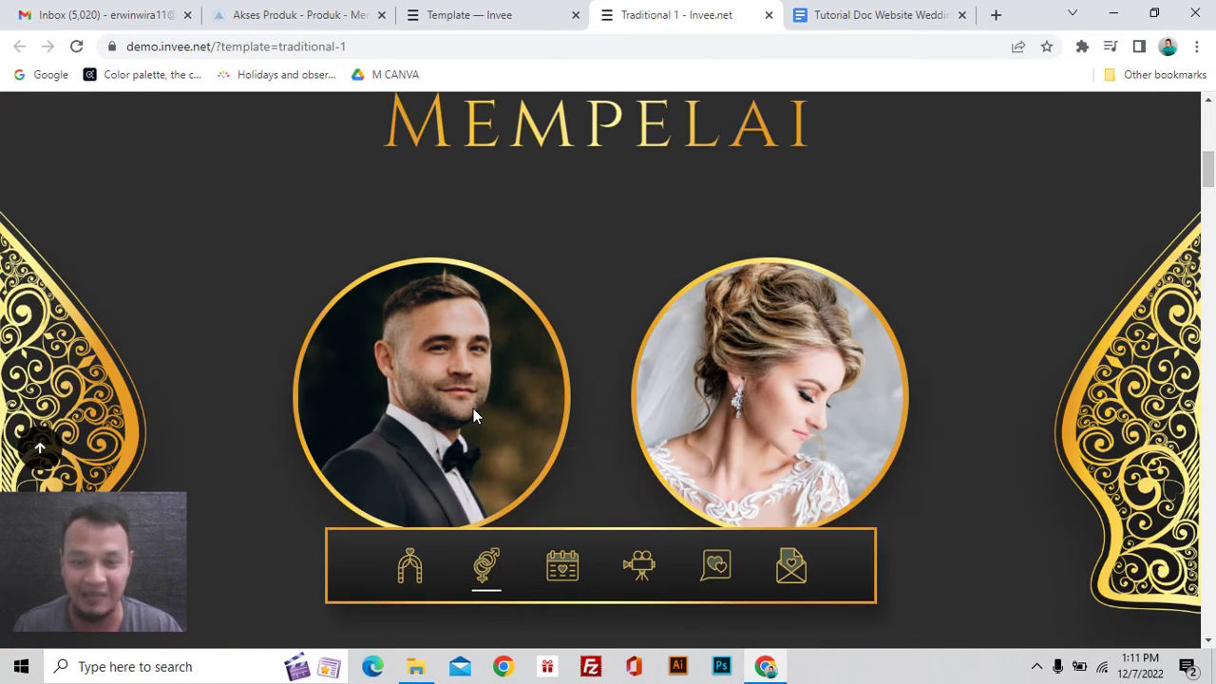
scroll(731, 417, "up", 8)
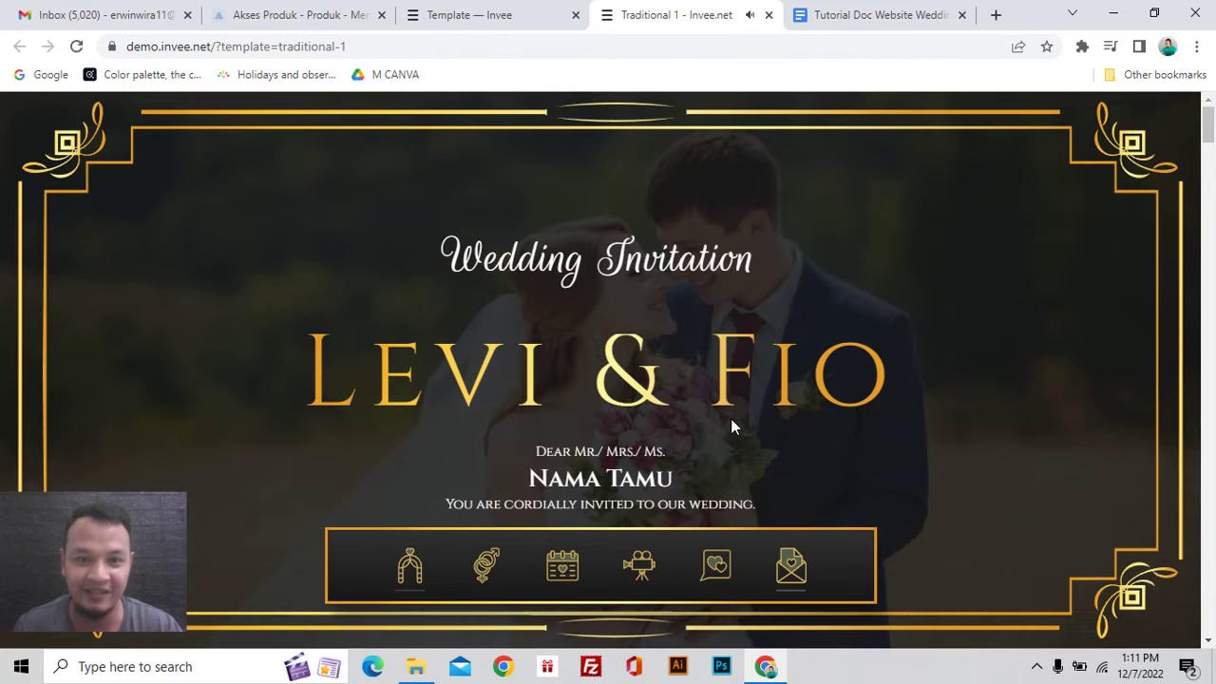
scroll(761, 369, "down", 3)
scroll(760, 369, "up", 3)
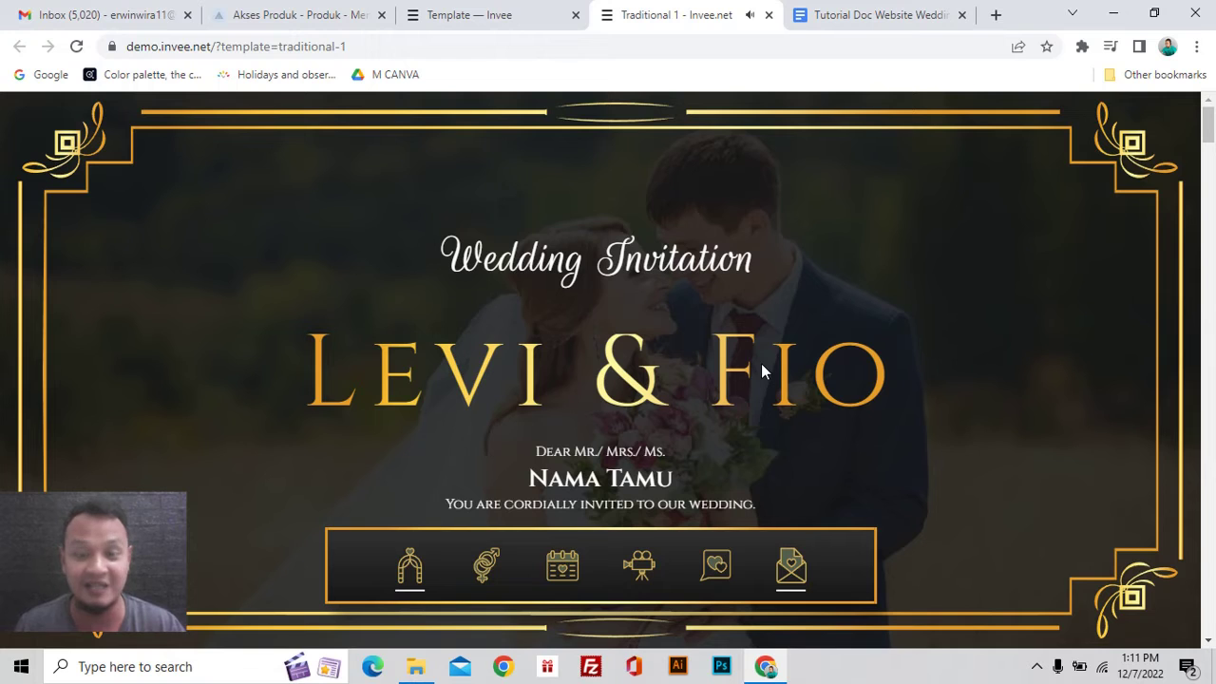
scroll(762, 365, "down", 3)
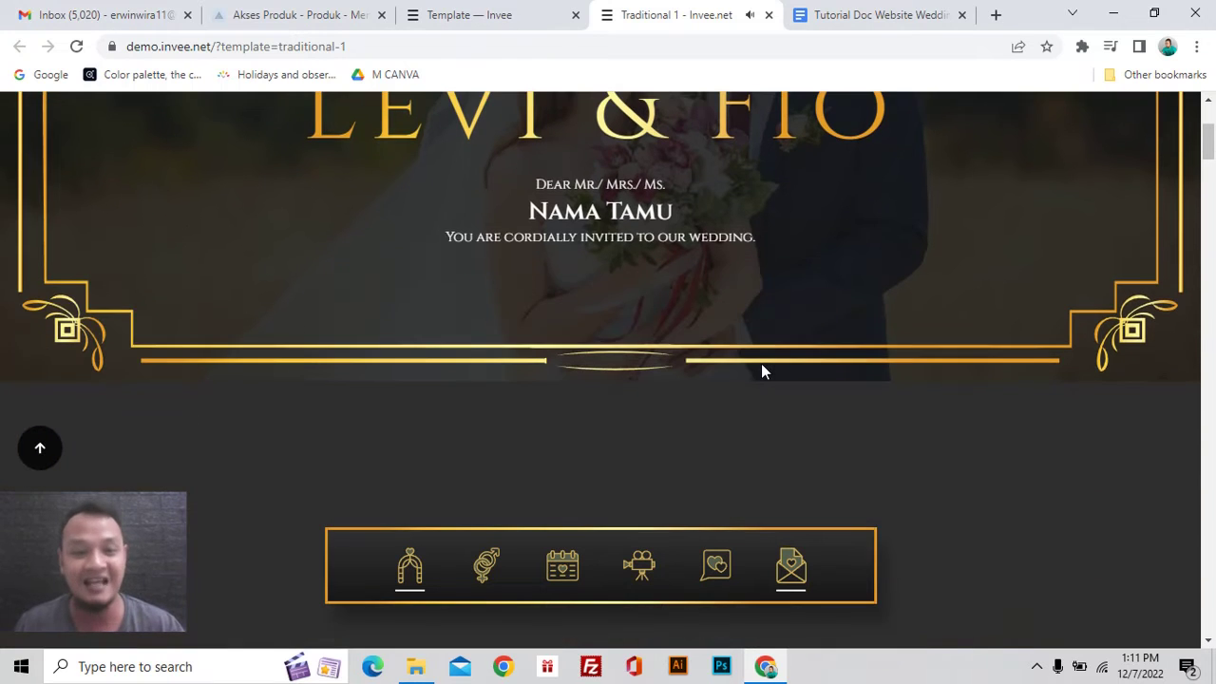
scroll(761, 365, "down", 3)
scroll(760, 371, "down", 6)
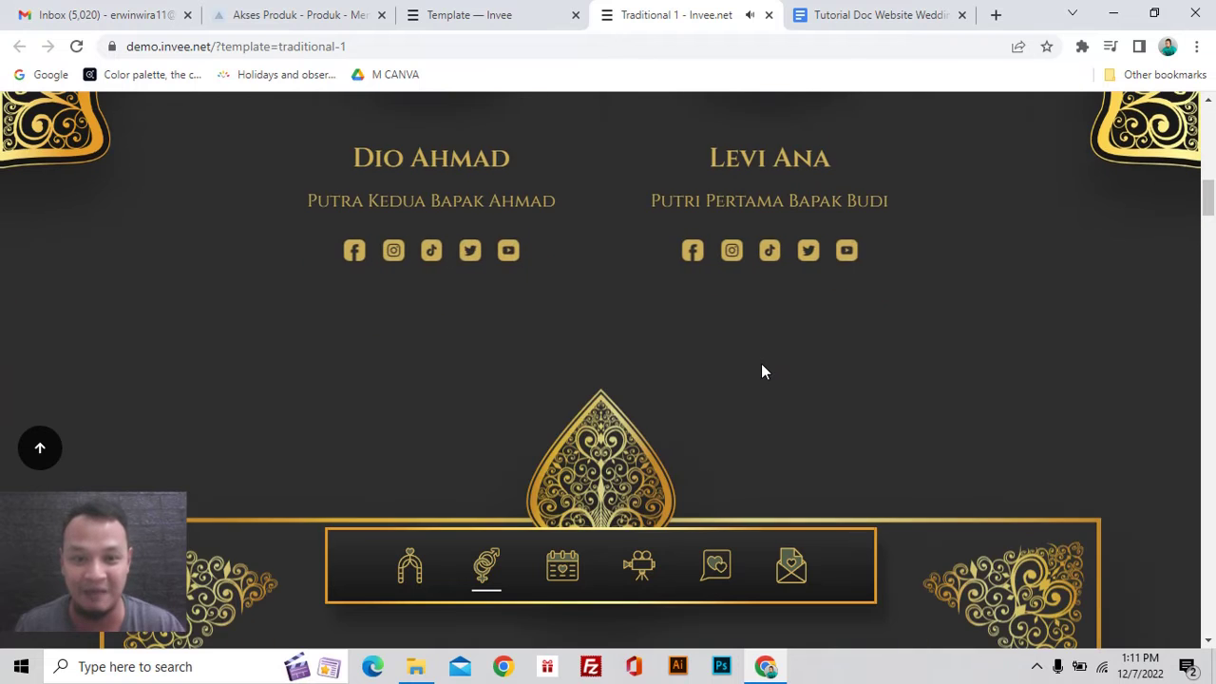
scroll(758, 390, "up", 10)
scroll(756, 405, "up", 1)
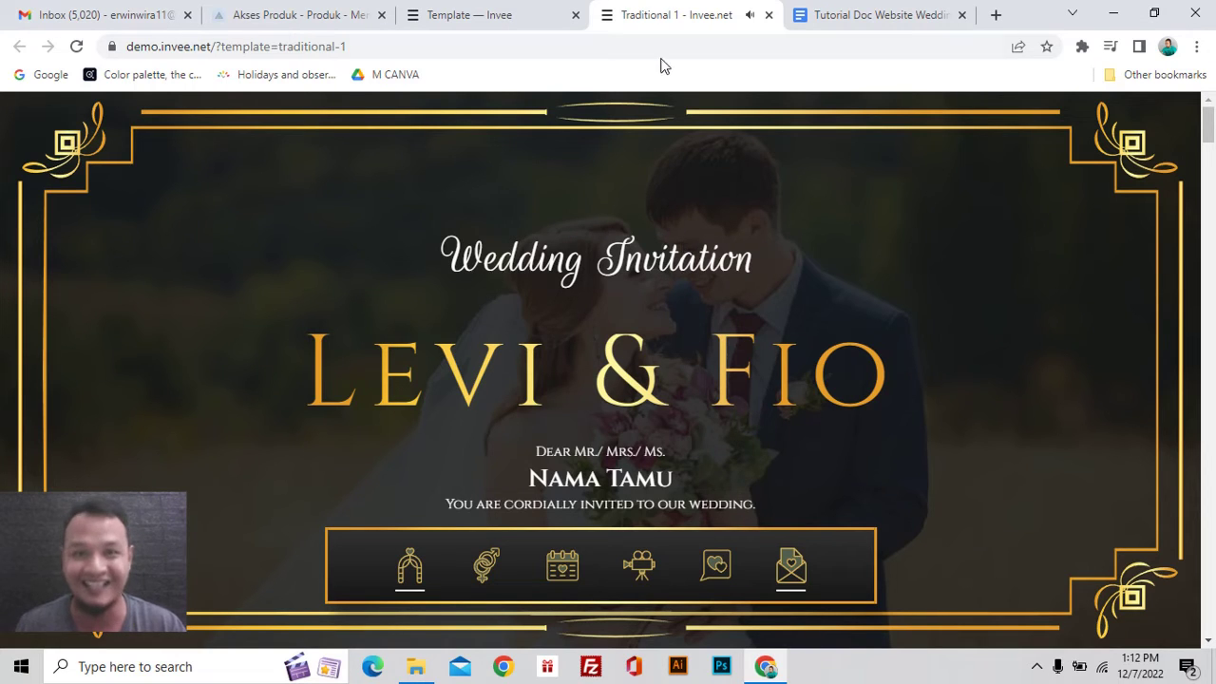
key("ctrl+shift+Tab")
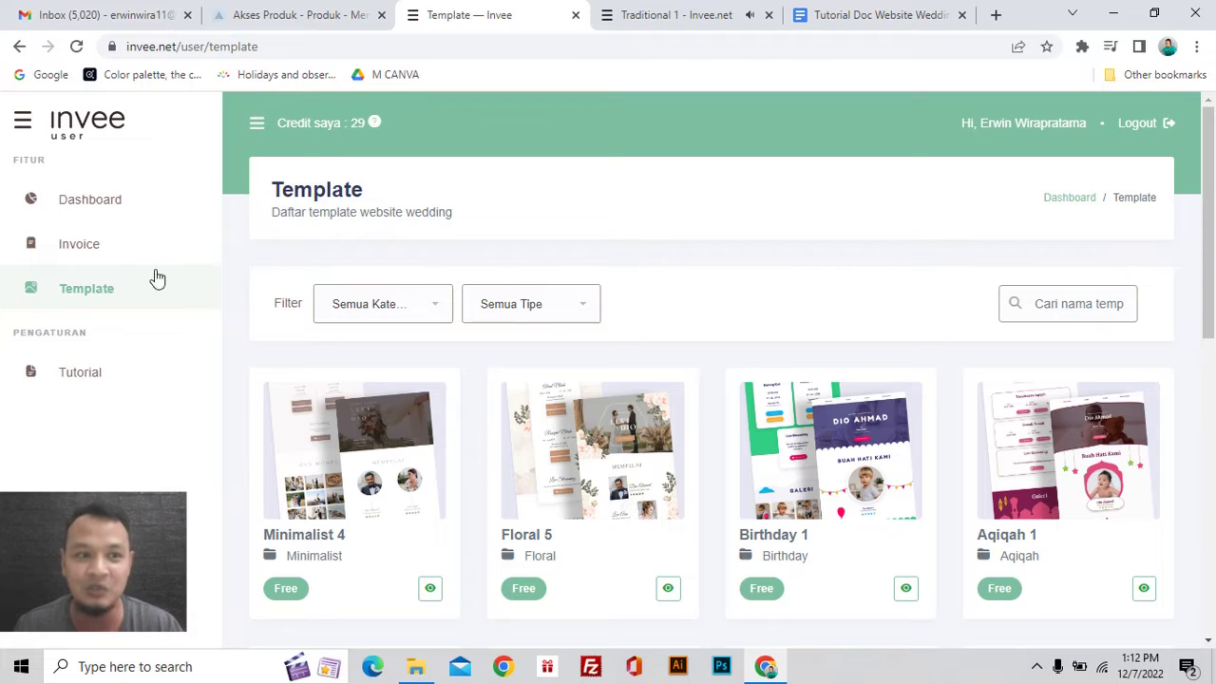
Step: Go to the Invoice list and start a new invoice with + Buat Invoice
left_click(101, 260)
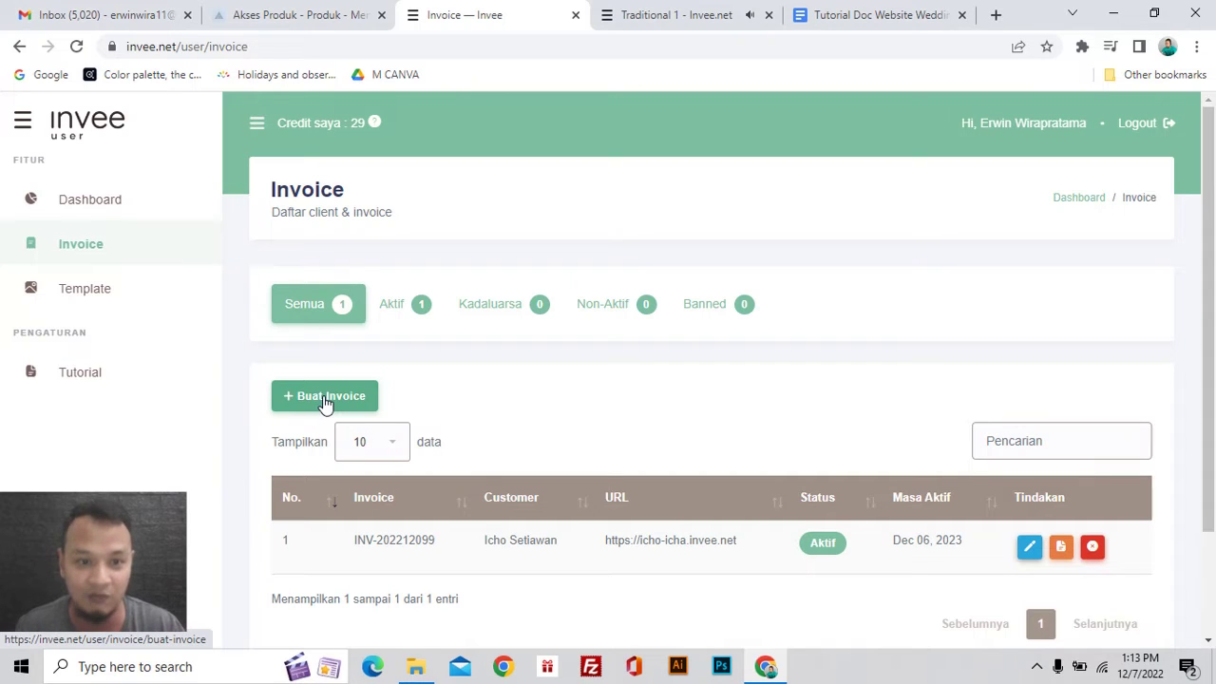
left_click(325, 402)
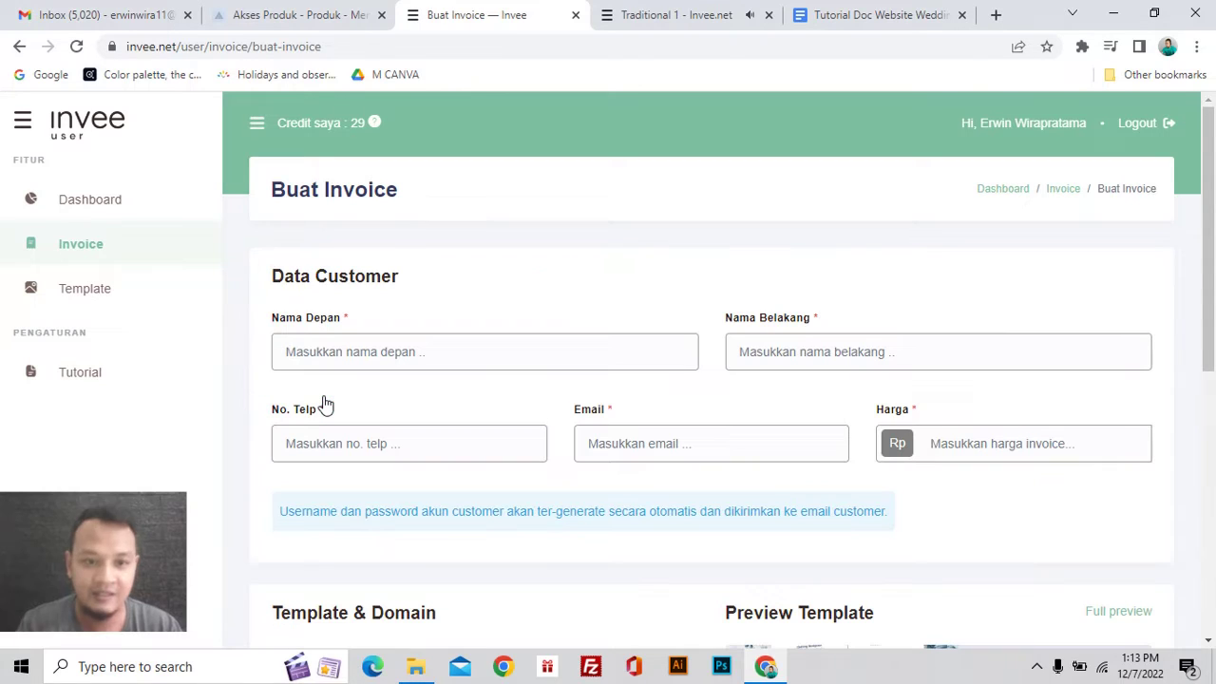
Step: Enter the customer's first and last name and pick the suggested phone number
left_click(363, 353)
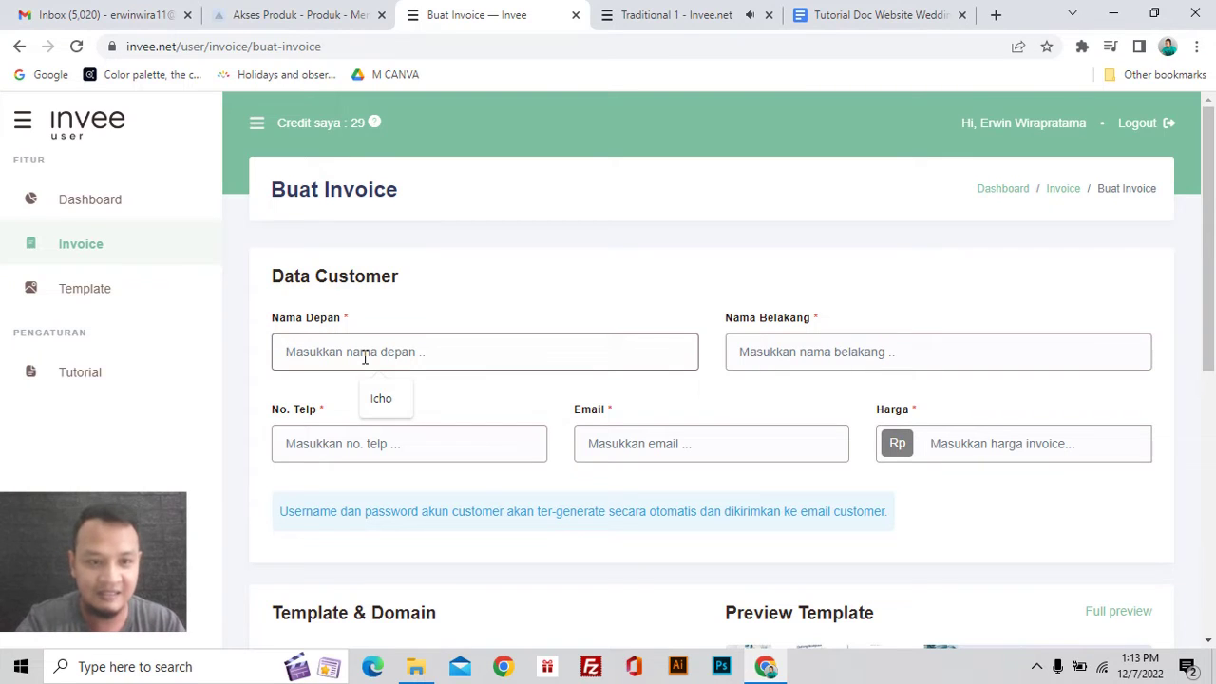
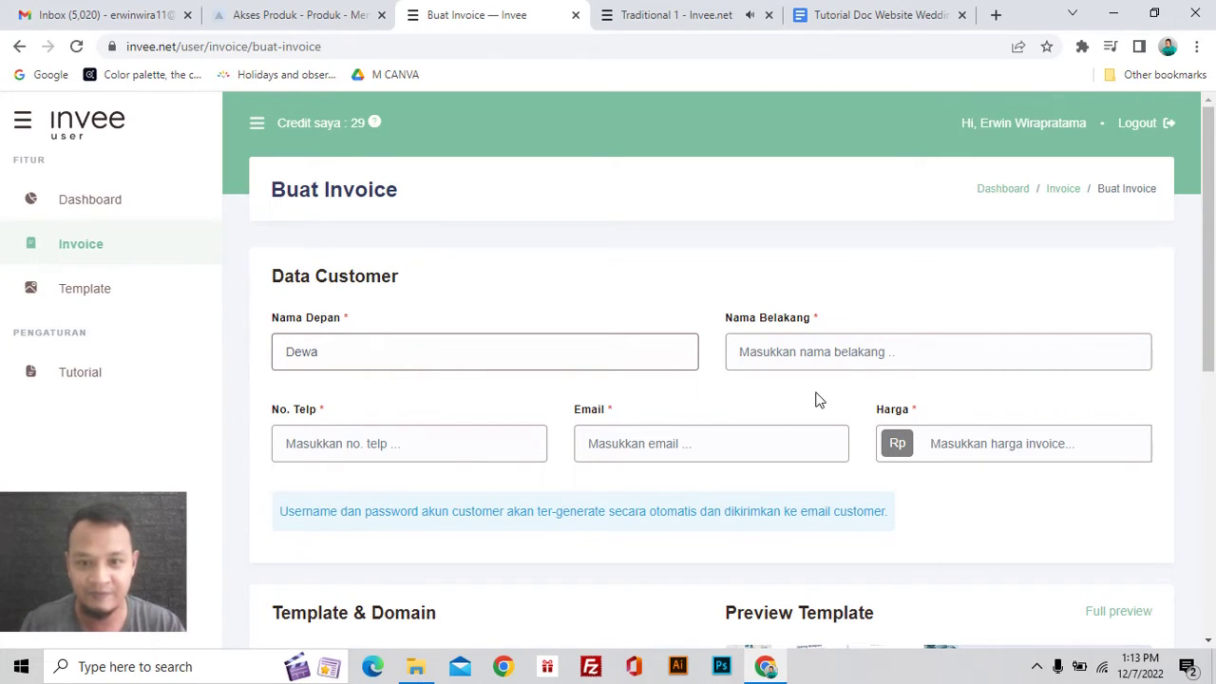
left_click(828, 354)
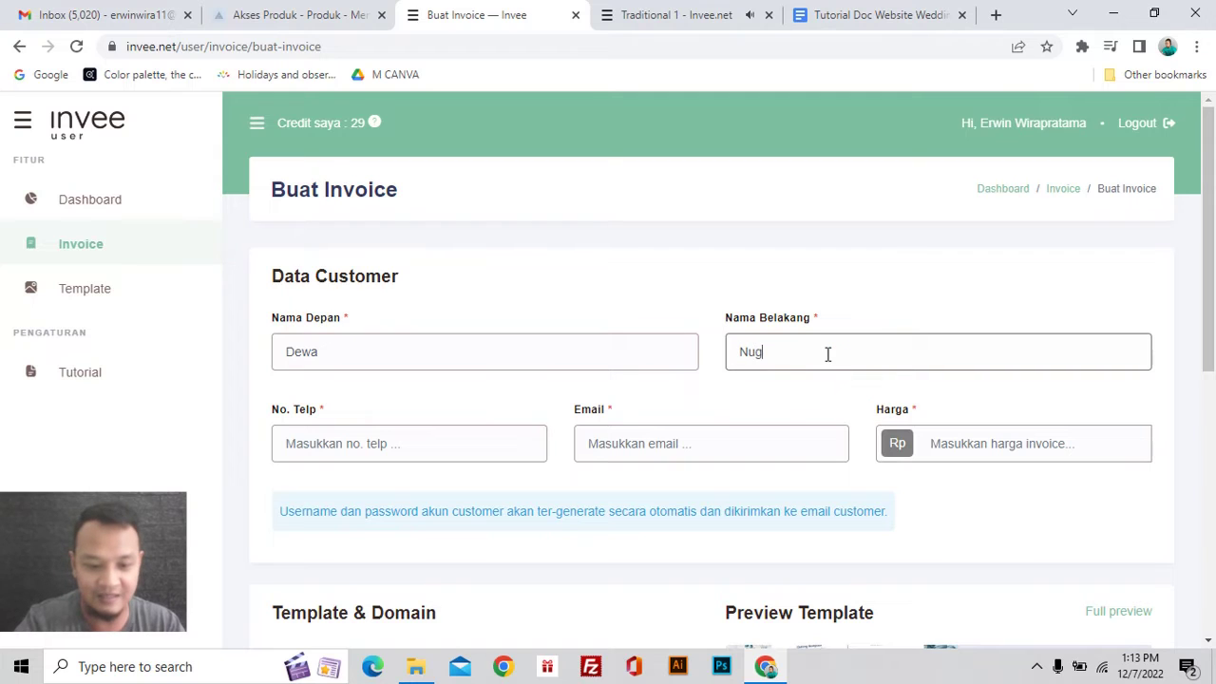
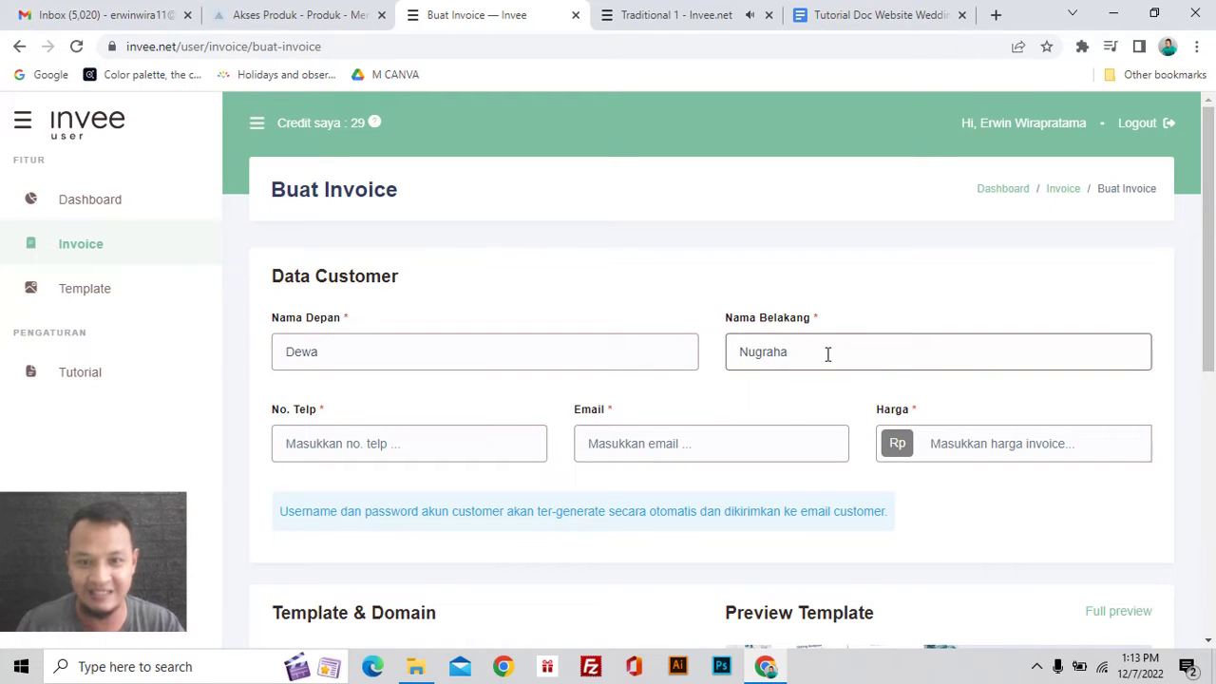
left_click(503, 453)
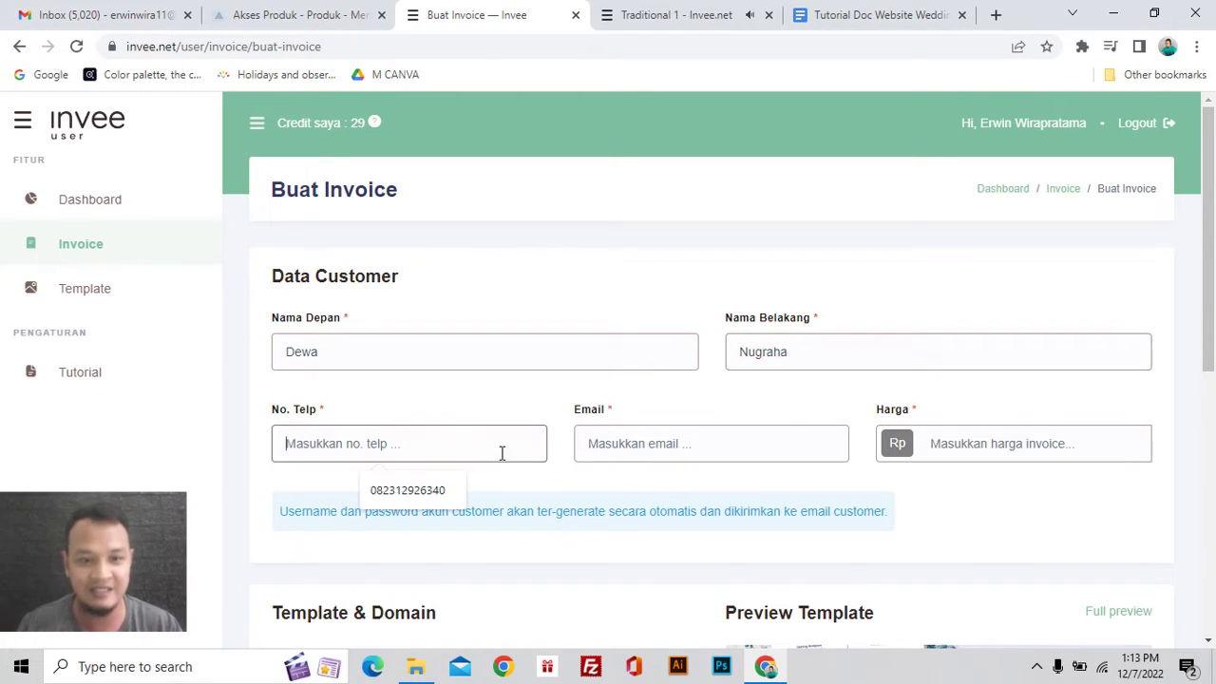
left_click(453, 498)
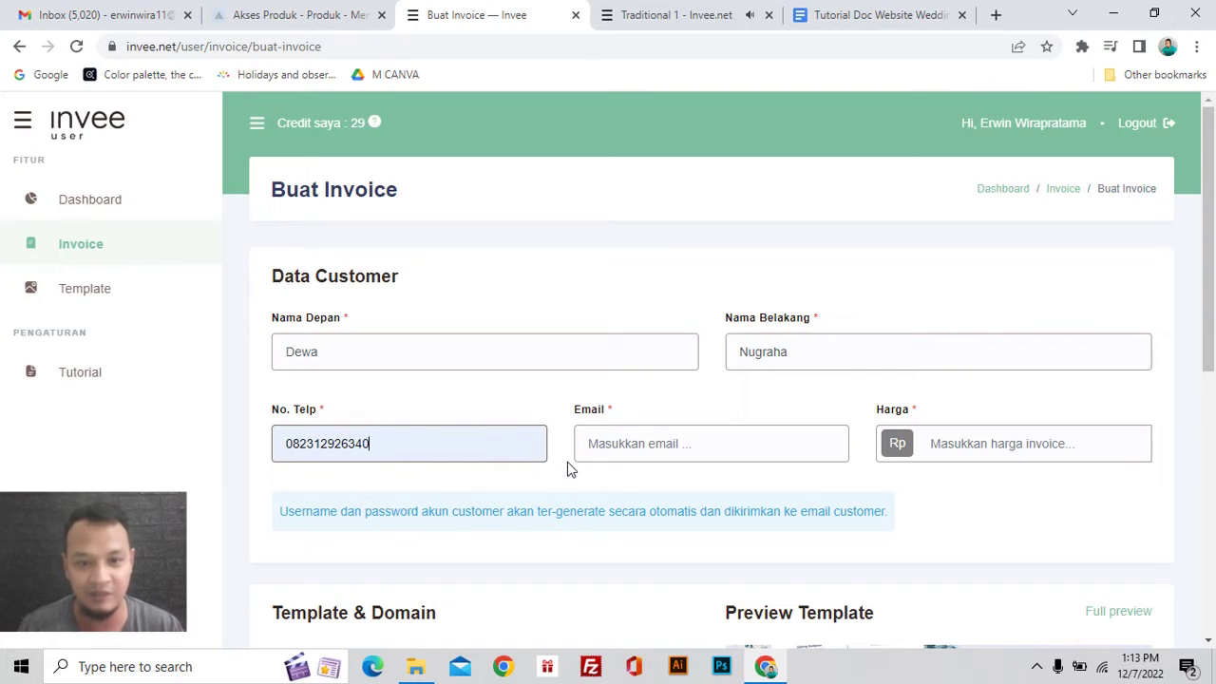
Step: Fill in the customer's e-mail address and set the invoice price to Rp 300000
left_click(613, 445)
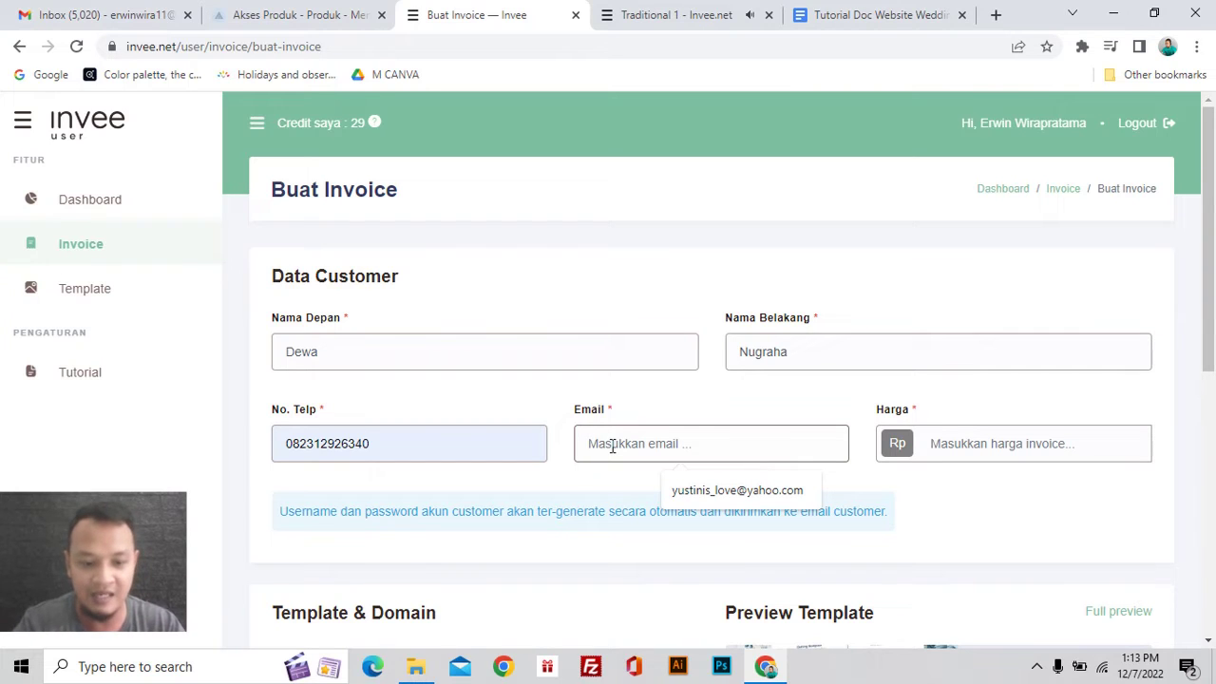
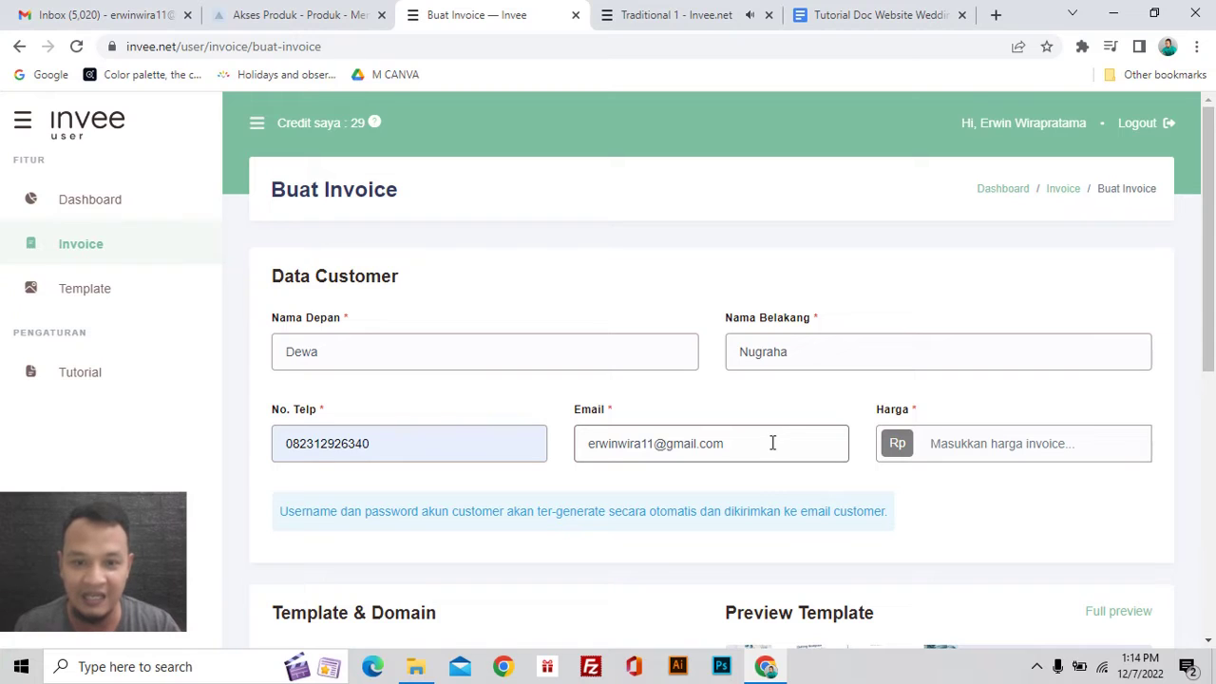
left_click_drag(723, 450, 585, 453)
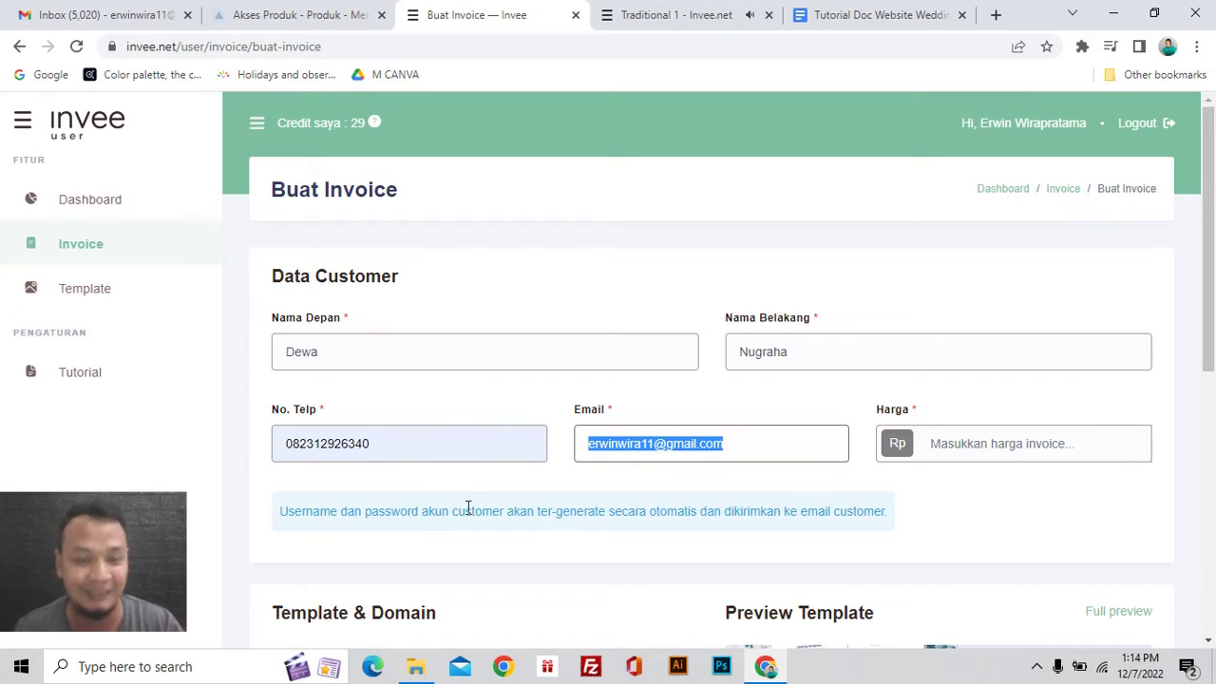
left_click(983, 447)
left_click(1028, 489)
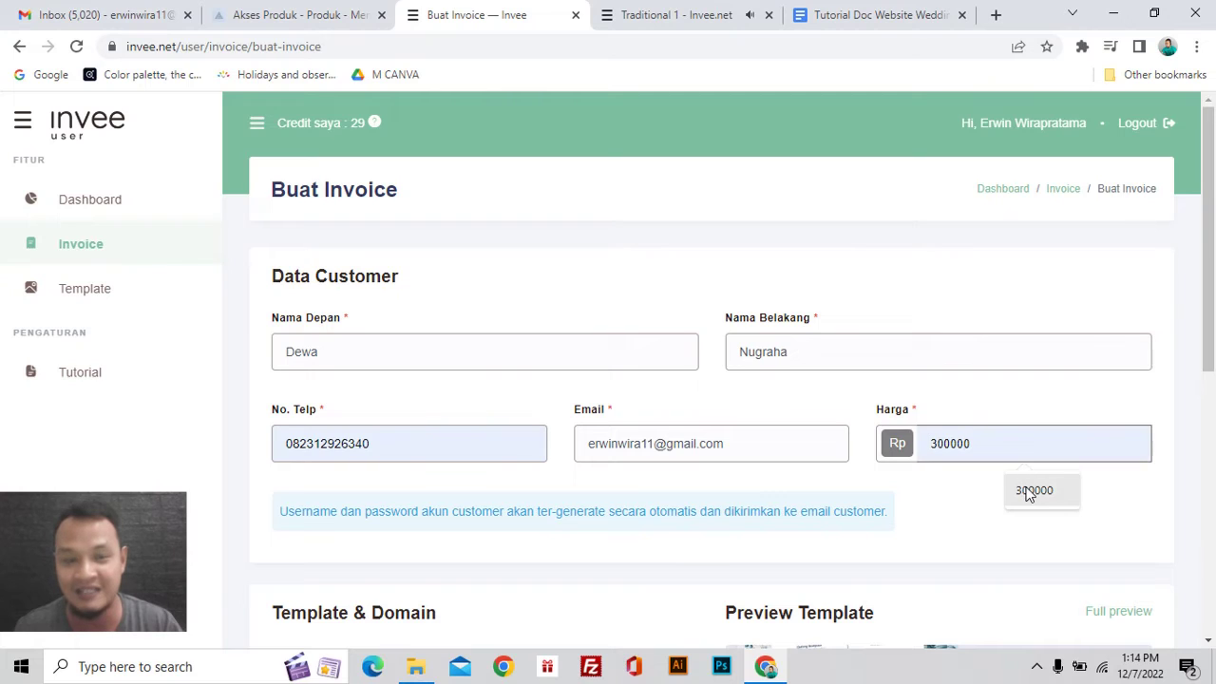
left_click(1028, 489)
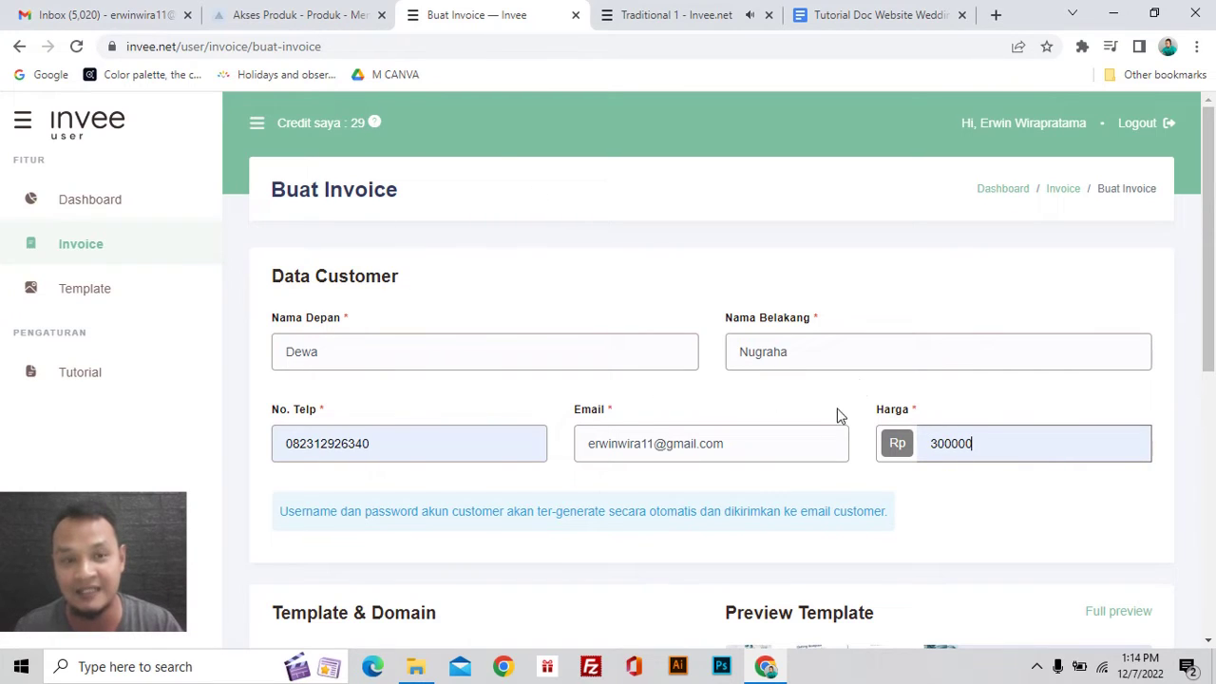
scroll(767, 315, "down", 3)
Step: Choose Traditional 1 as the invitation template so the dark-gold preview appears
scroll(920, 386, "down", 2)
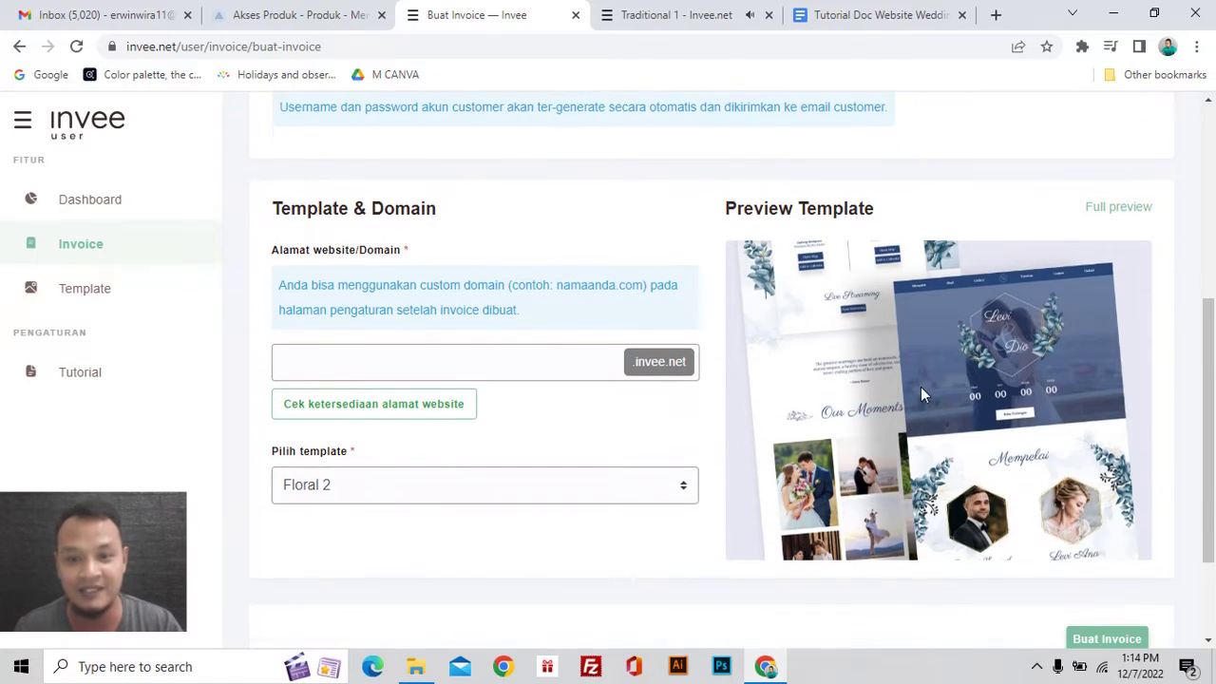
scroll(853, 390, "up", 1)
scroll(853, 397, "down", 2)
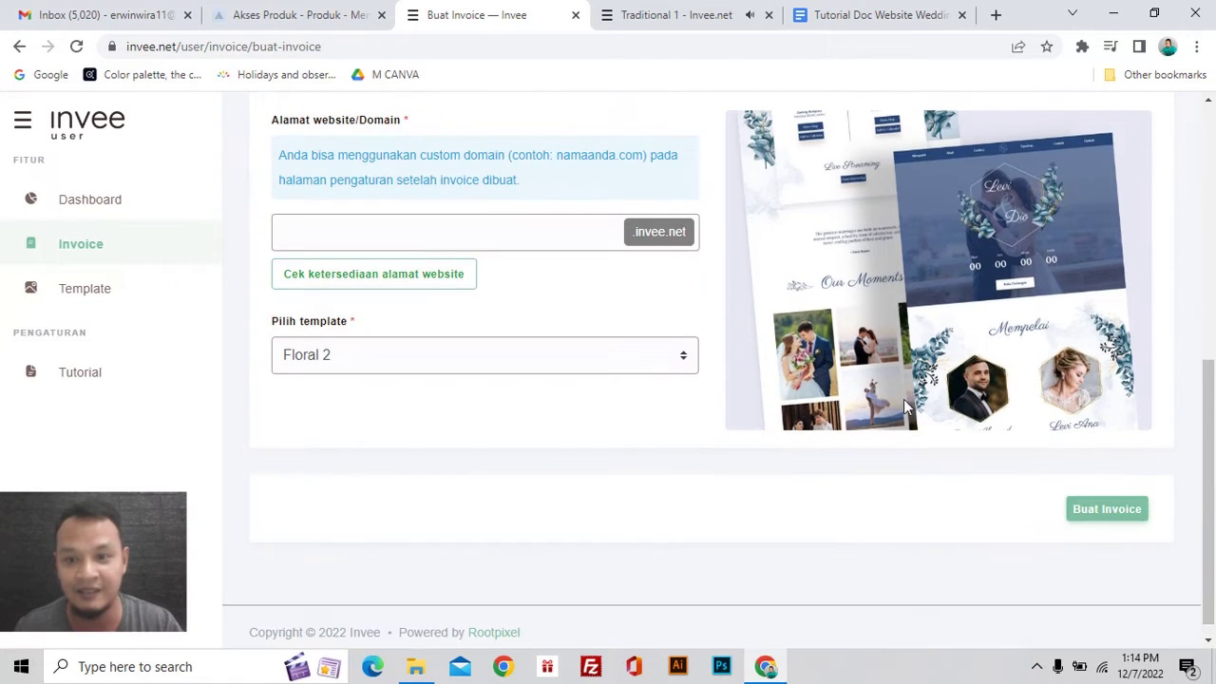
scroll(1001, 435, "up", 2)
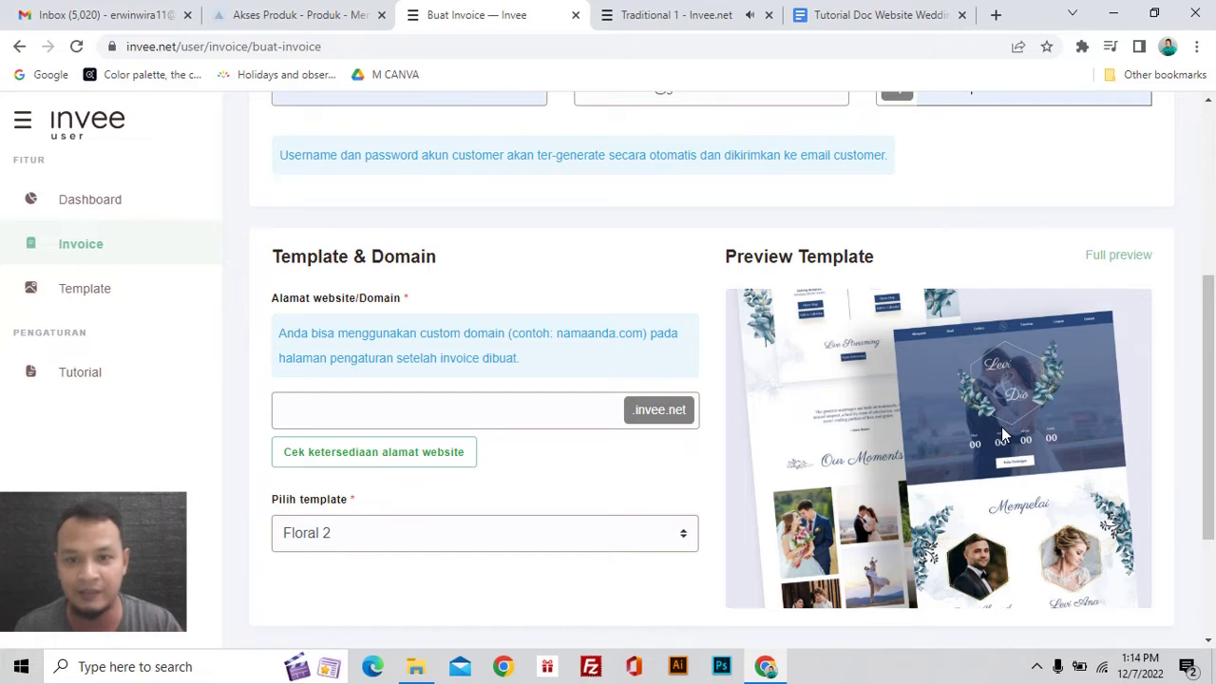
scroll(982, 431, "down", 2)
scroll(982, 434, "up", 2)
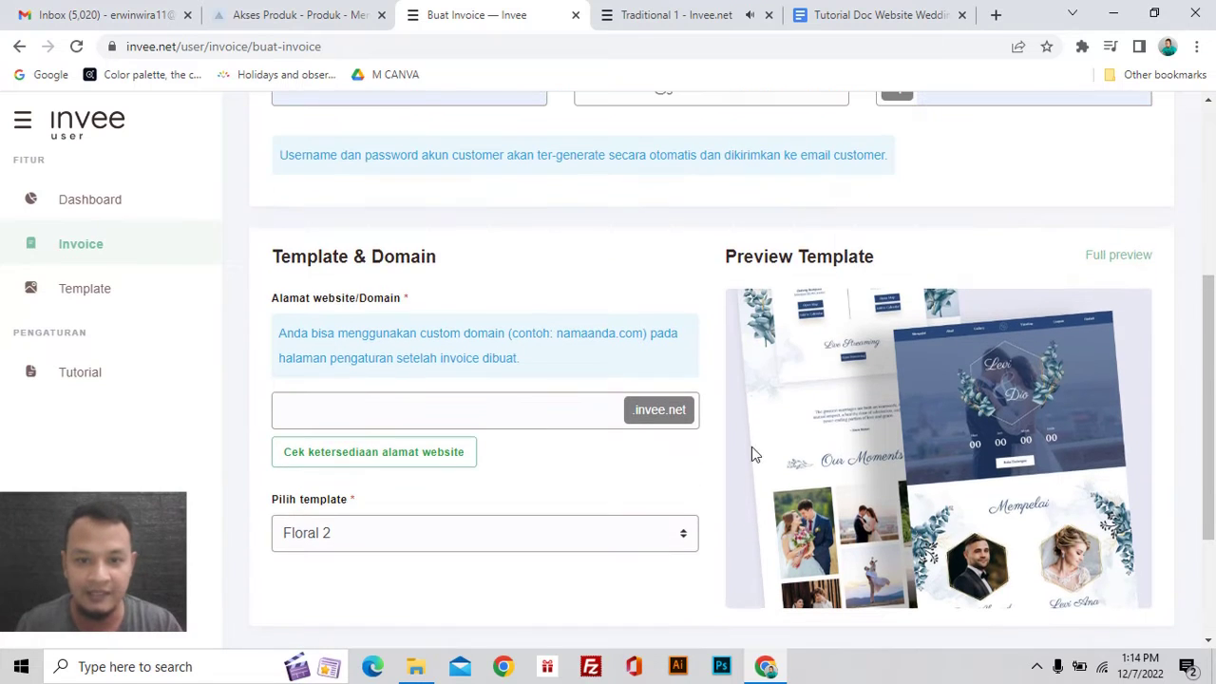
left_click(683, 534)
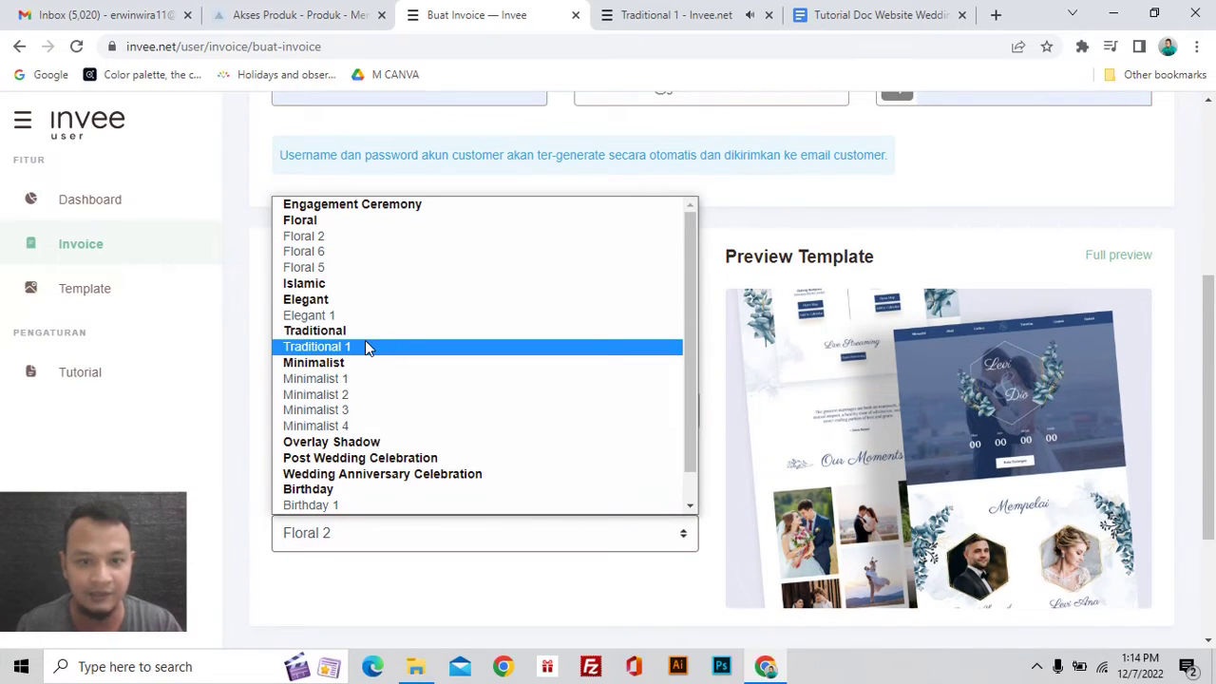
left_click(364, 344)
Step: Place the cursor in the still-empty website domain field
scroll(858, 403, "up", 3)
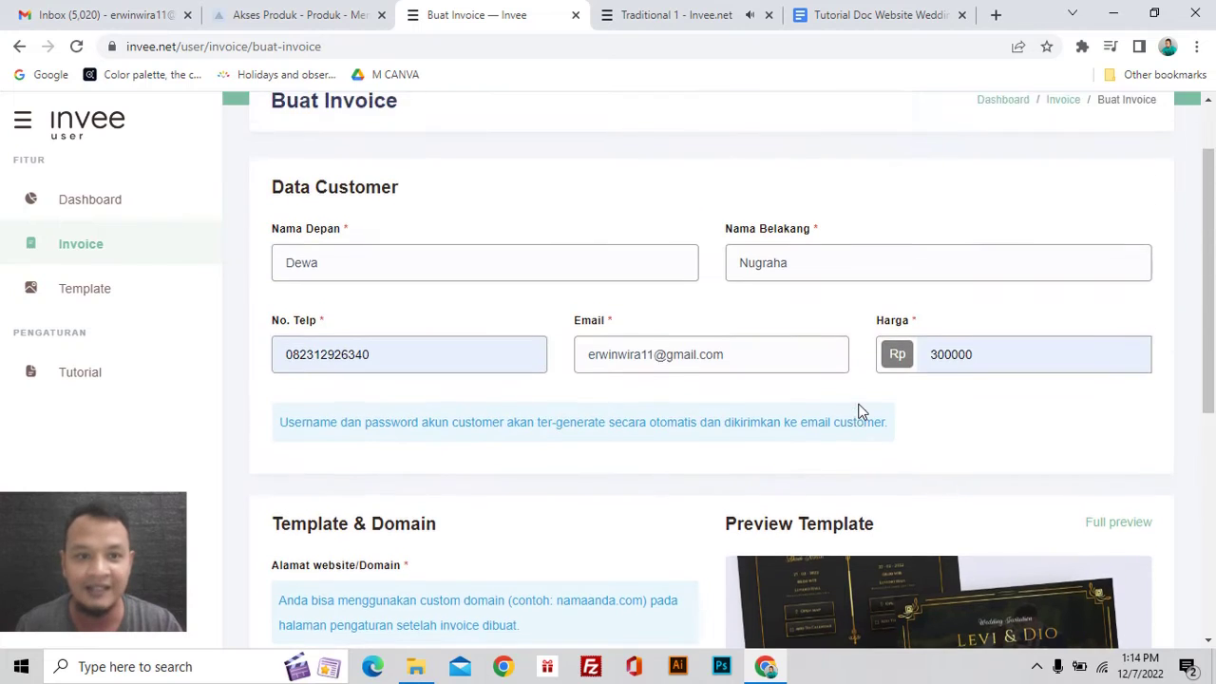
scroll(543, 390, "down", 2)
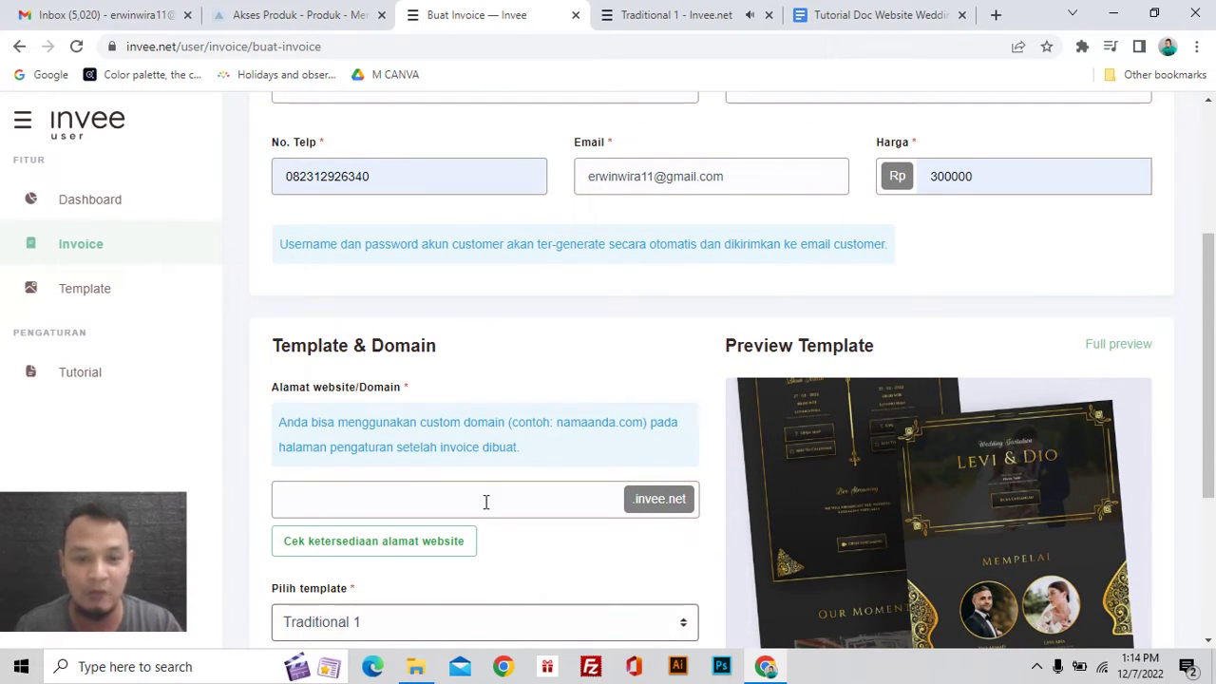
scroll(485, 501, "up", 1)
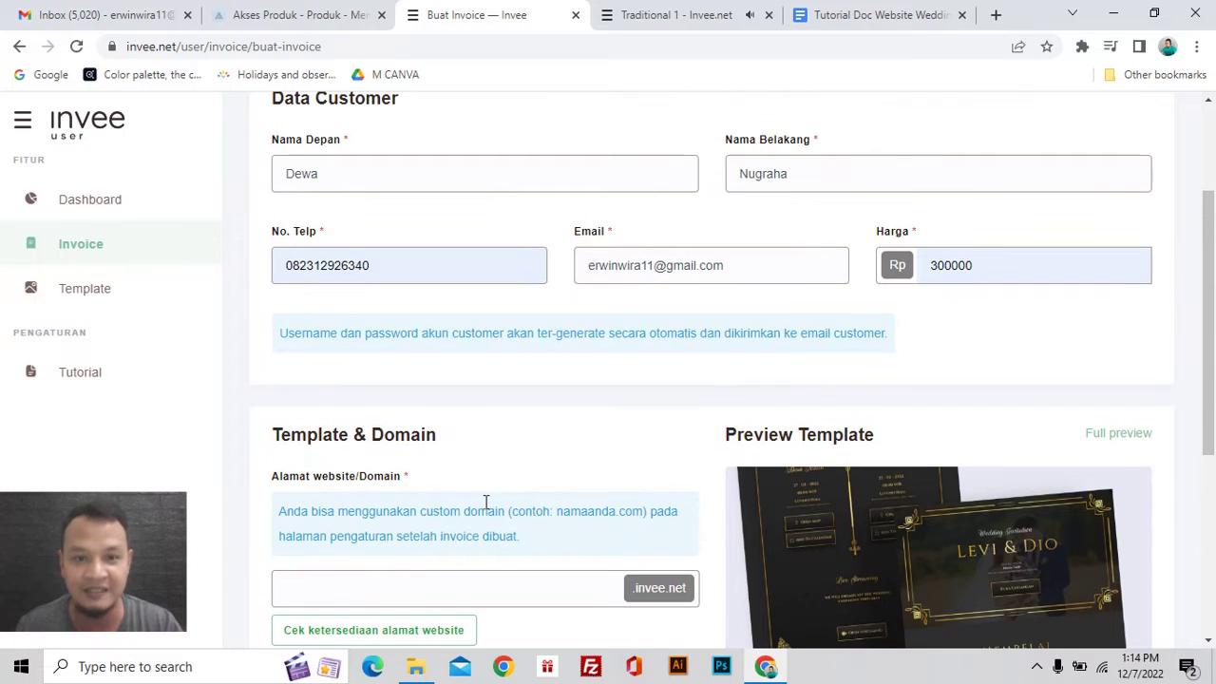
scroll(489, 377, "down", 1)
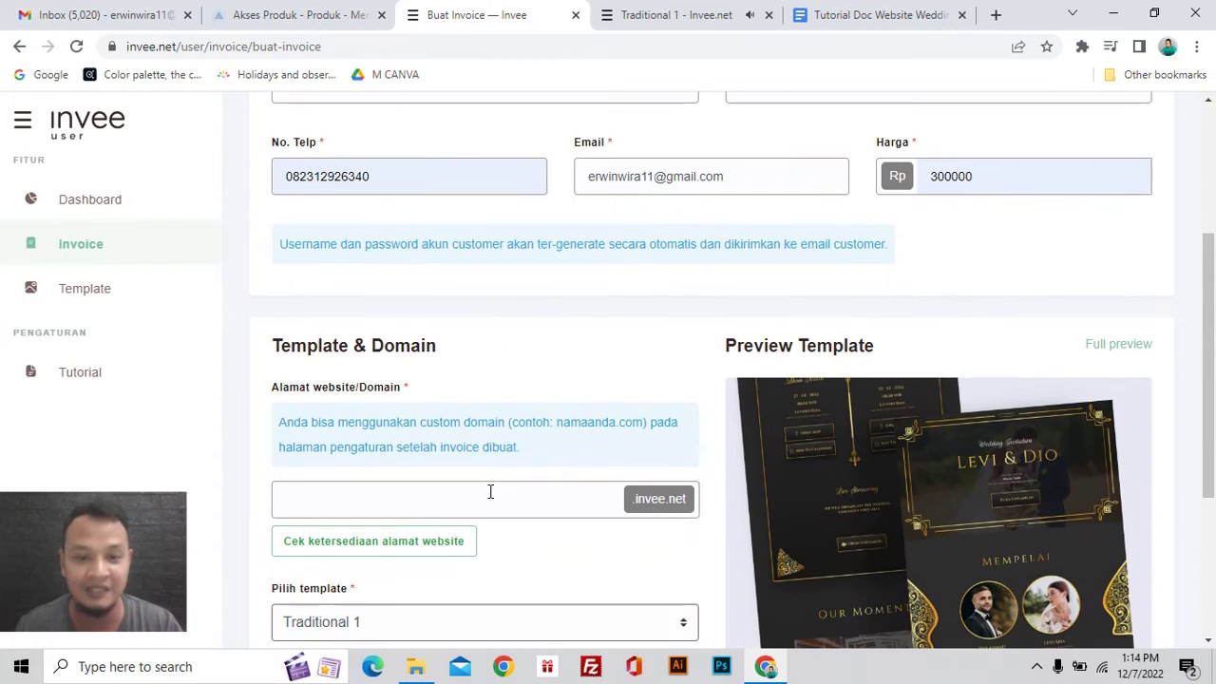
left_click(490, 497)
scroll(575, 315, "up", 3)
scroll(578, 314, "down", 4)
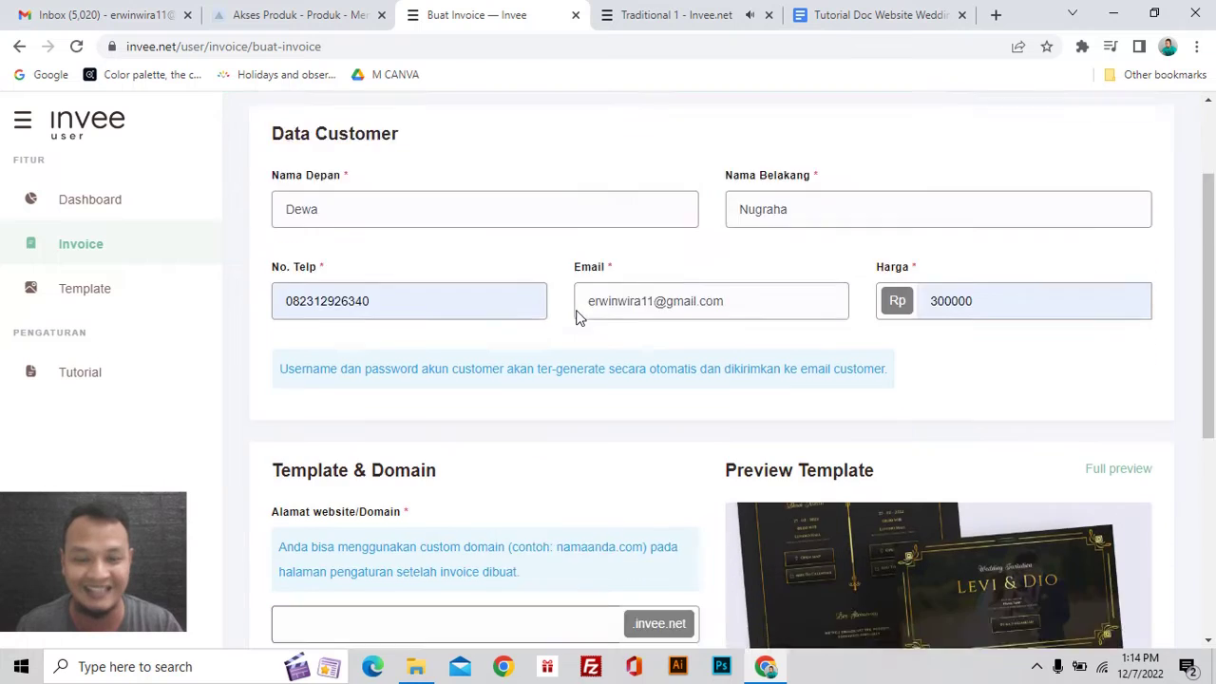
Step: Enter dewadewi as the website address and verify it is available on .invee.net
type("dewa")
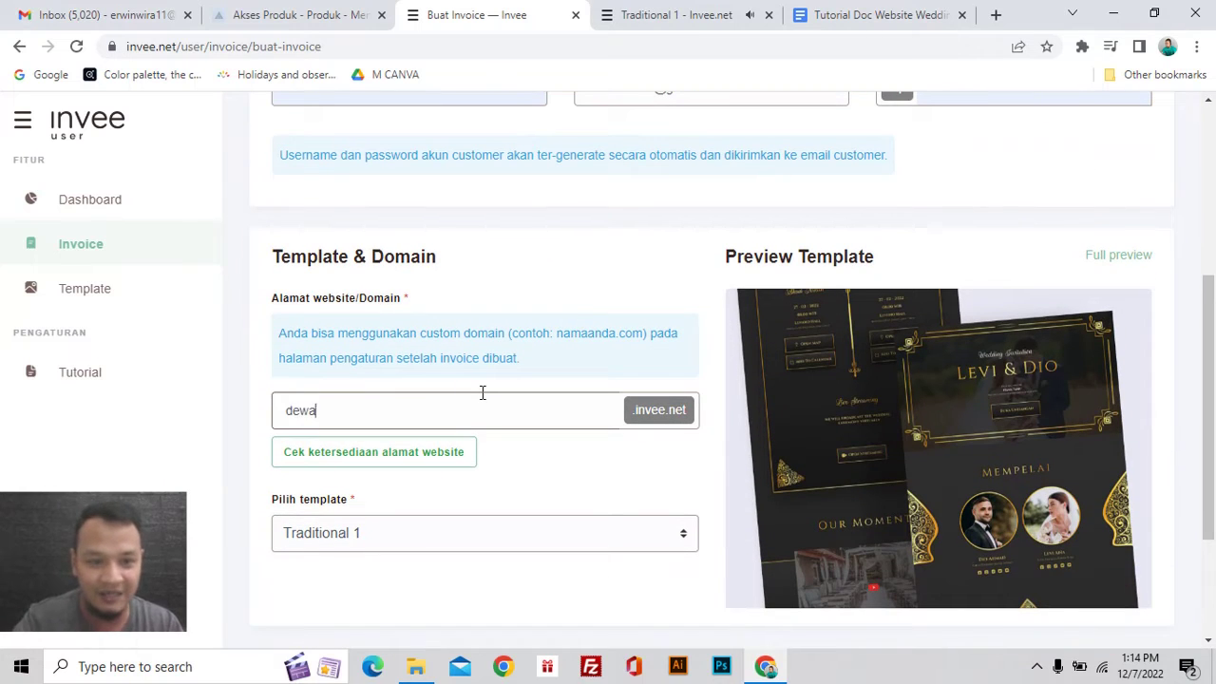
type("dewi")
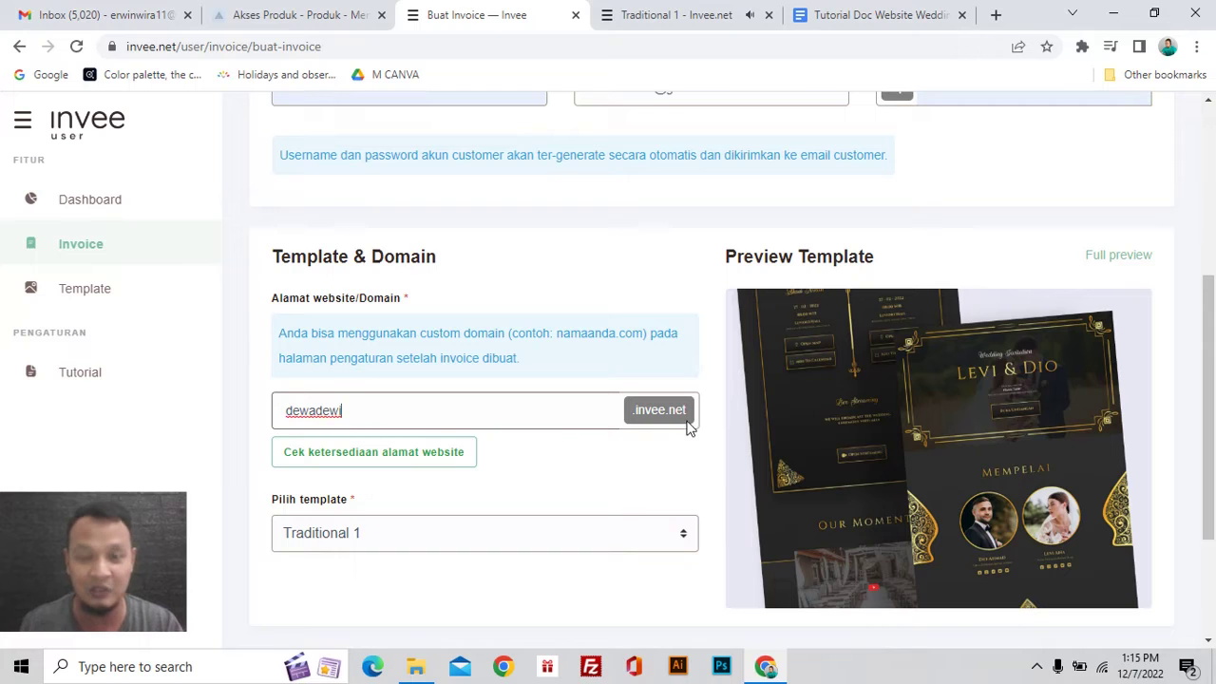
scroll(686, 427, "up", 1)
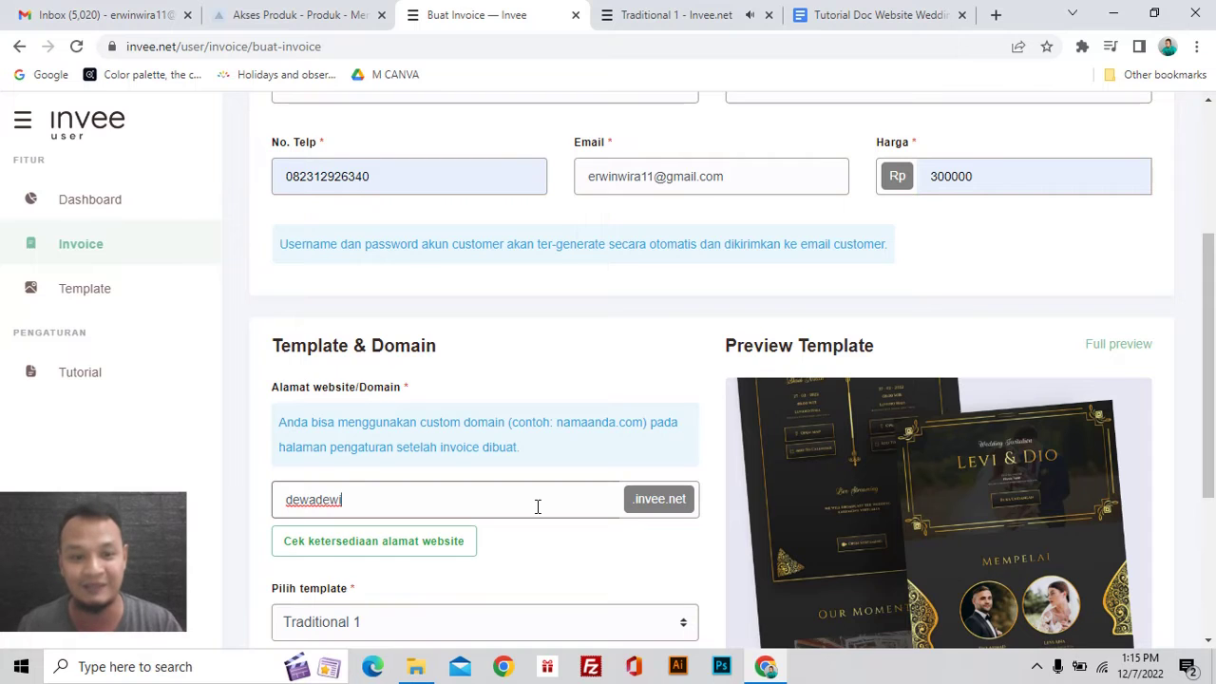
scroll(431, 437, "down", 2)
scroll(431, 412, "up", 1)
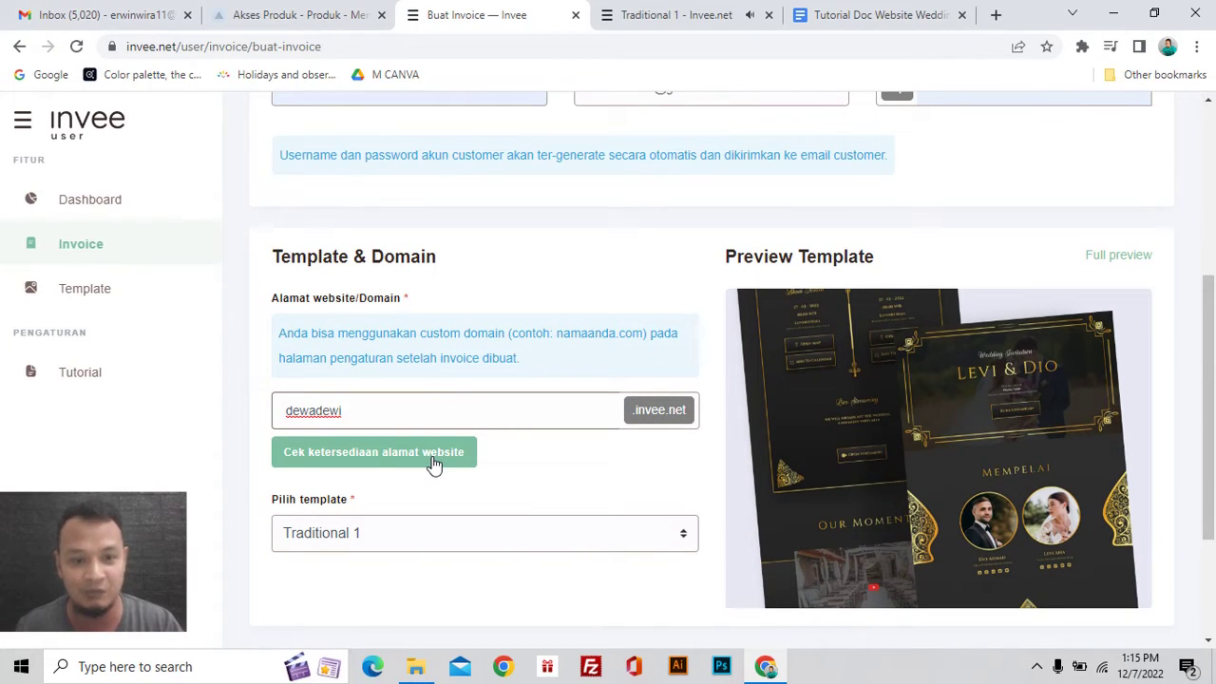
left_click(433, 462)
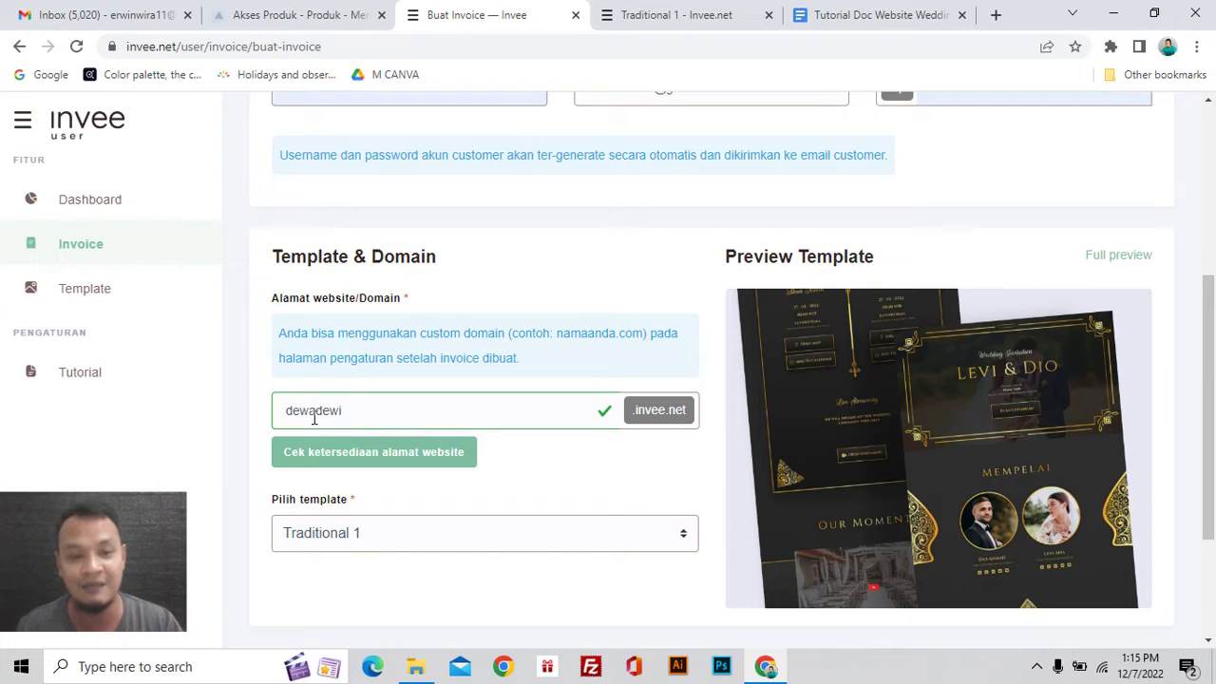
Step: Submit the dewadewi.invee.net invoice form to reach the 1-credit Buat Invoice Website confirmation
scroll(621, 450, "down", 3)
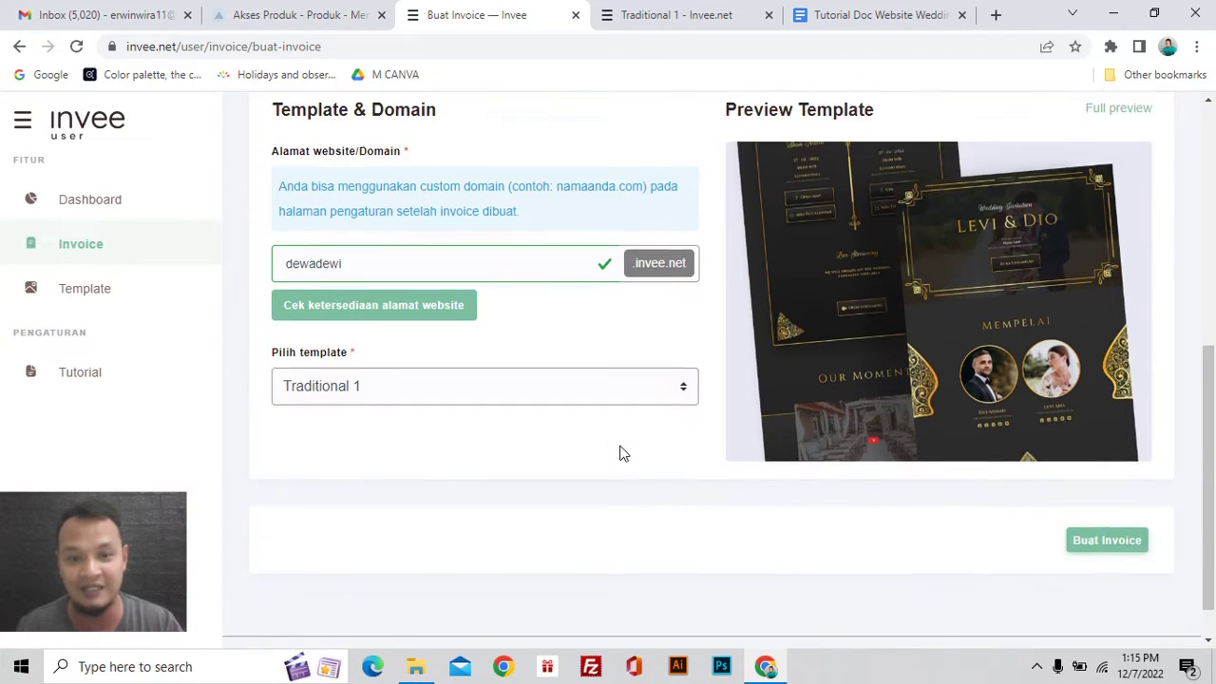
scroll(902, 494, "up", 1)
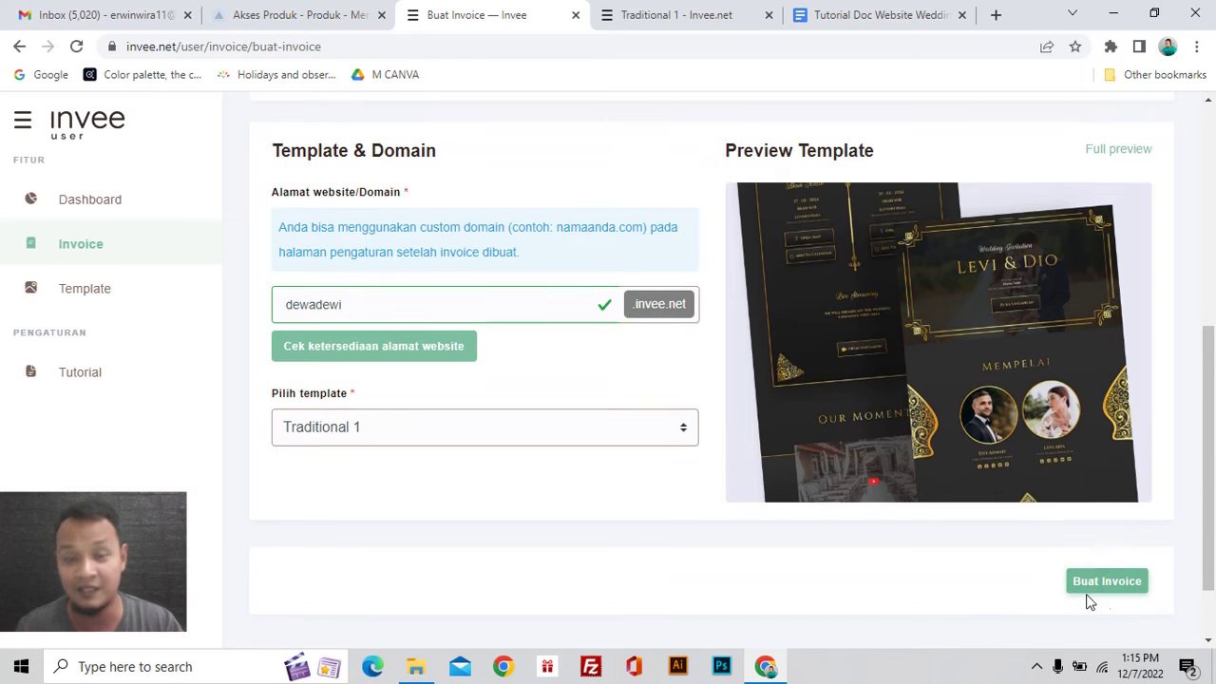
left_click(1099, 583)
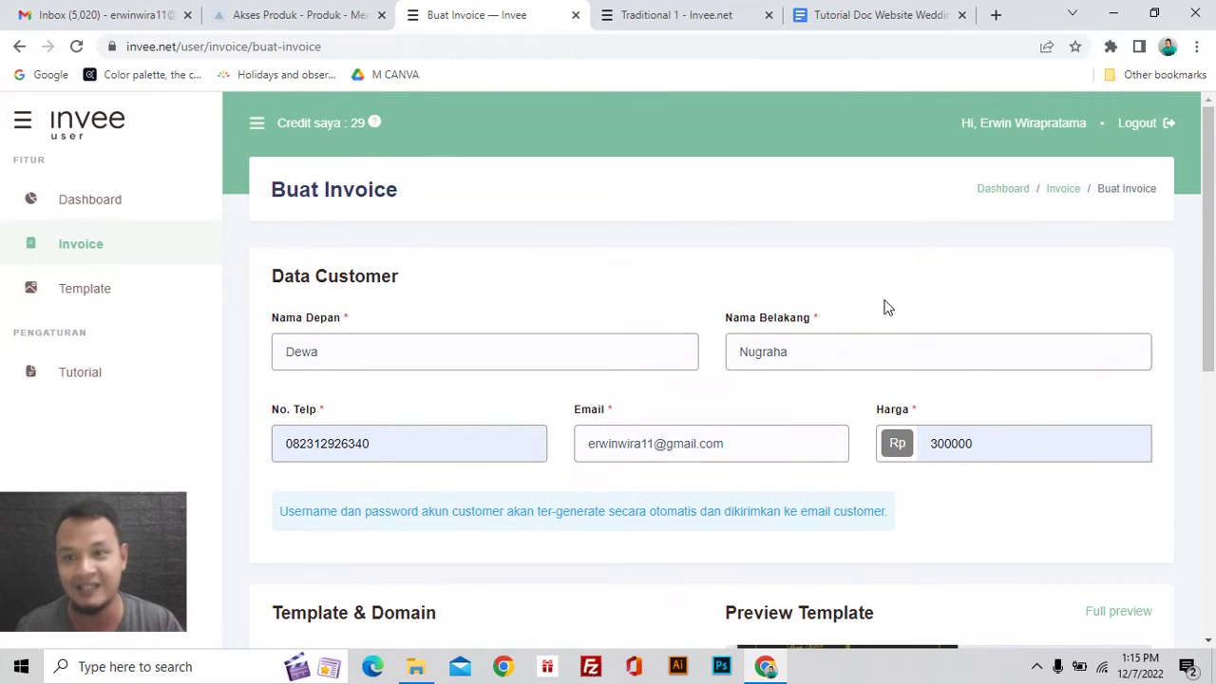
scroll(950, 328, "down", 3)
scroll(957, 333, "up", 3)
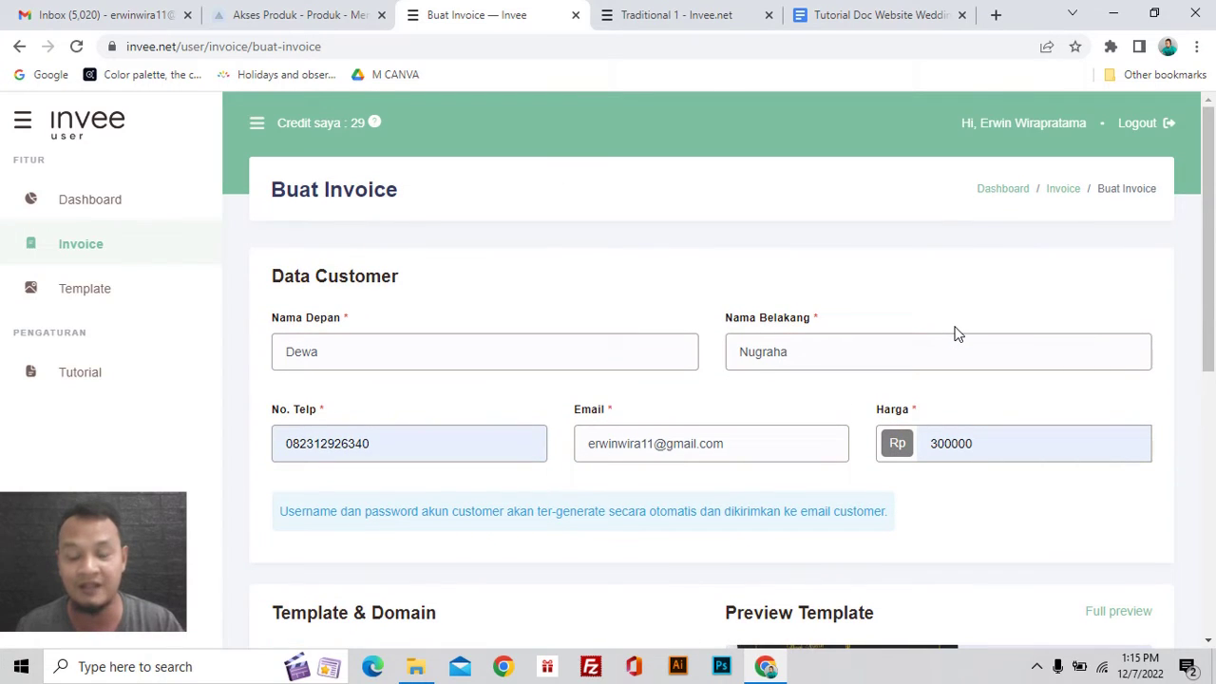
scroll(956, 333, "down", 6)
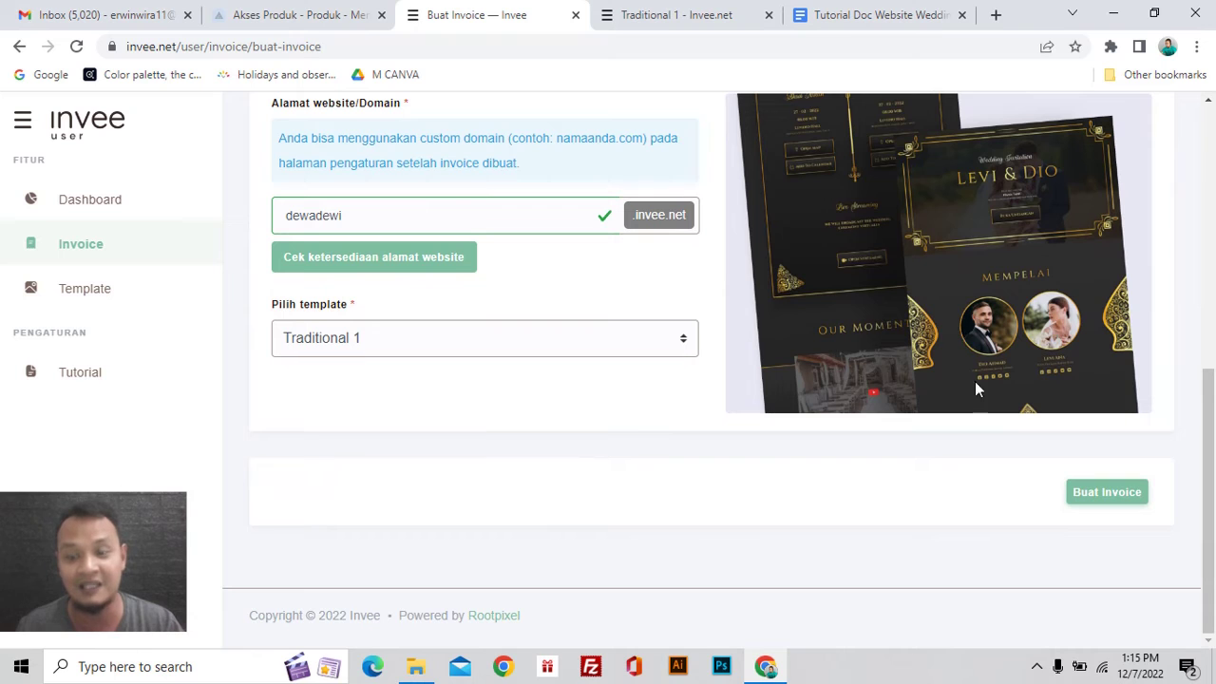
scroll(895, 465, "up", 4)
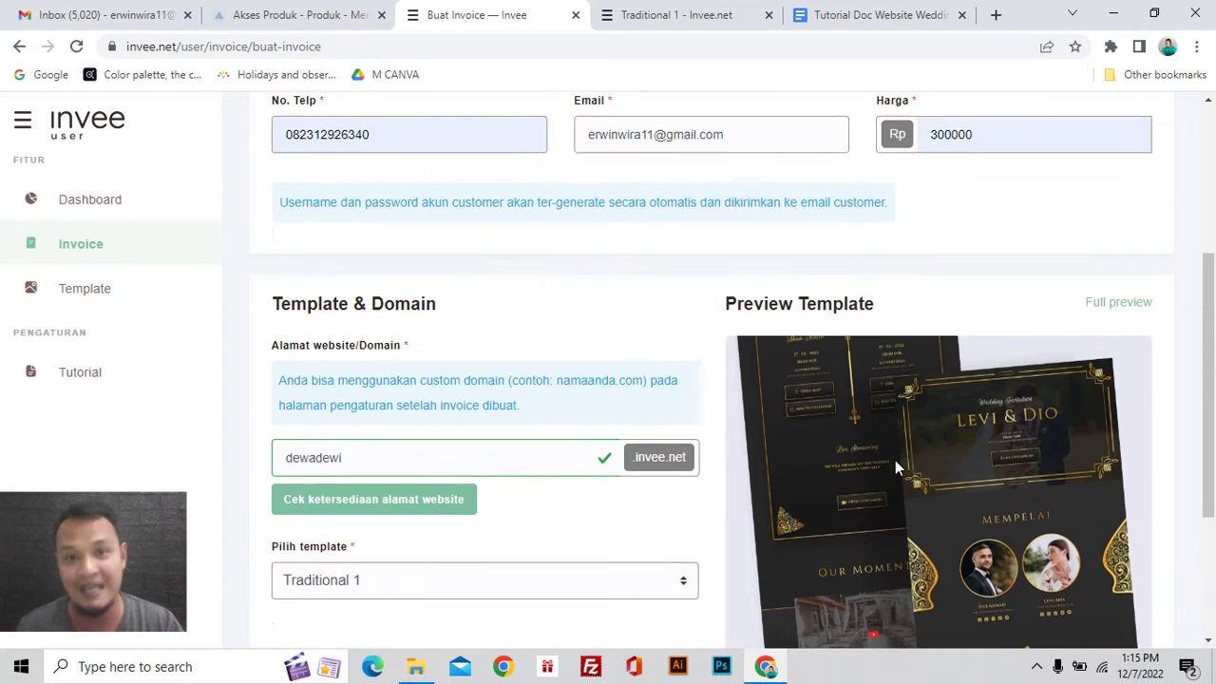
scroll(894, 465, "down", 4)
left_click(1085, 502)
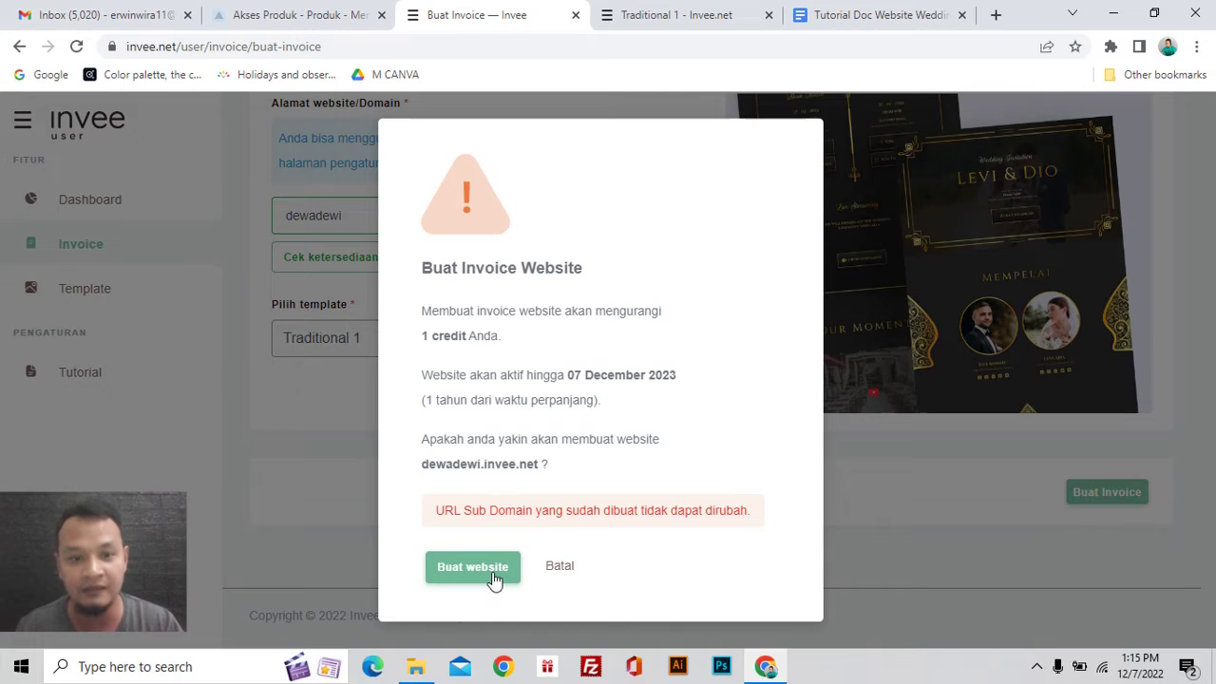
Step: Confirm creating the dewadewi website, then move to the Gmail inbox
left_click(498, 574)
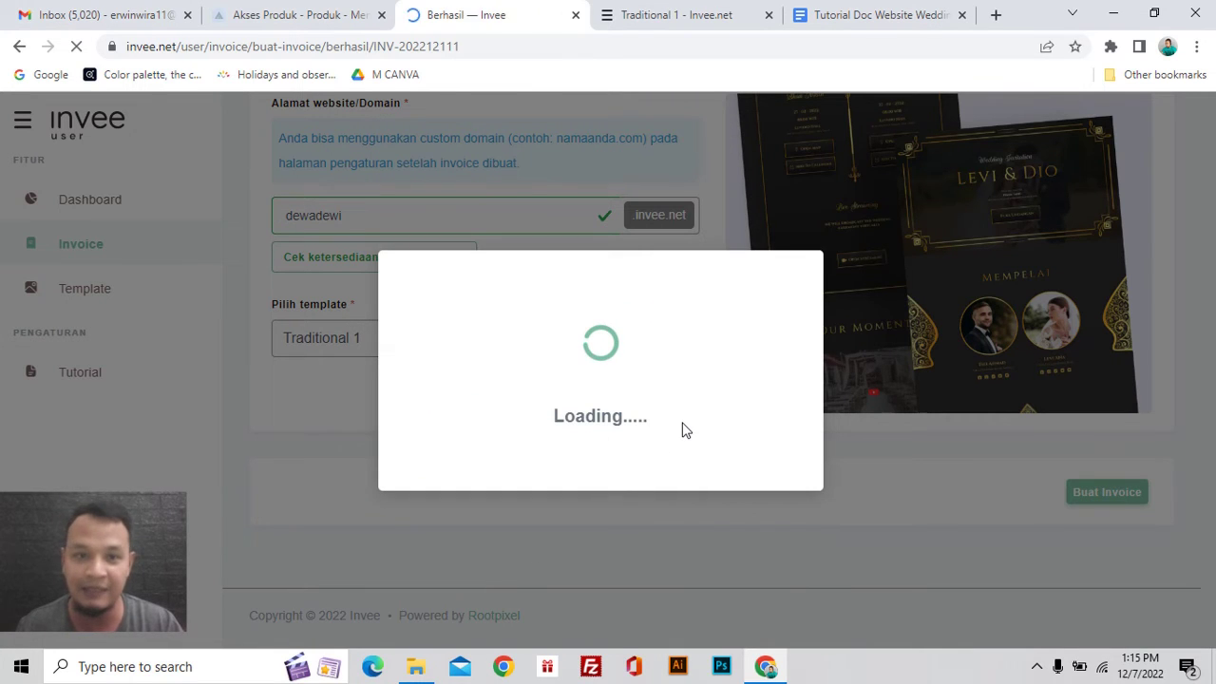
scroll(698, 313, "down", 1)
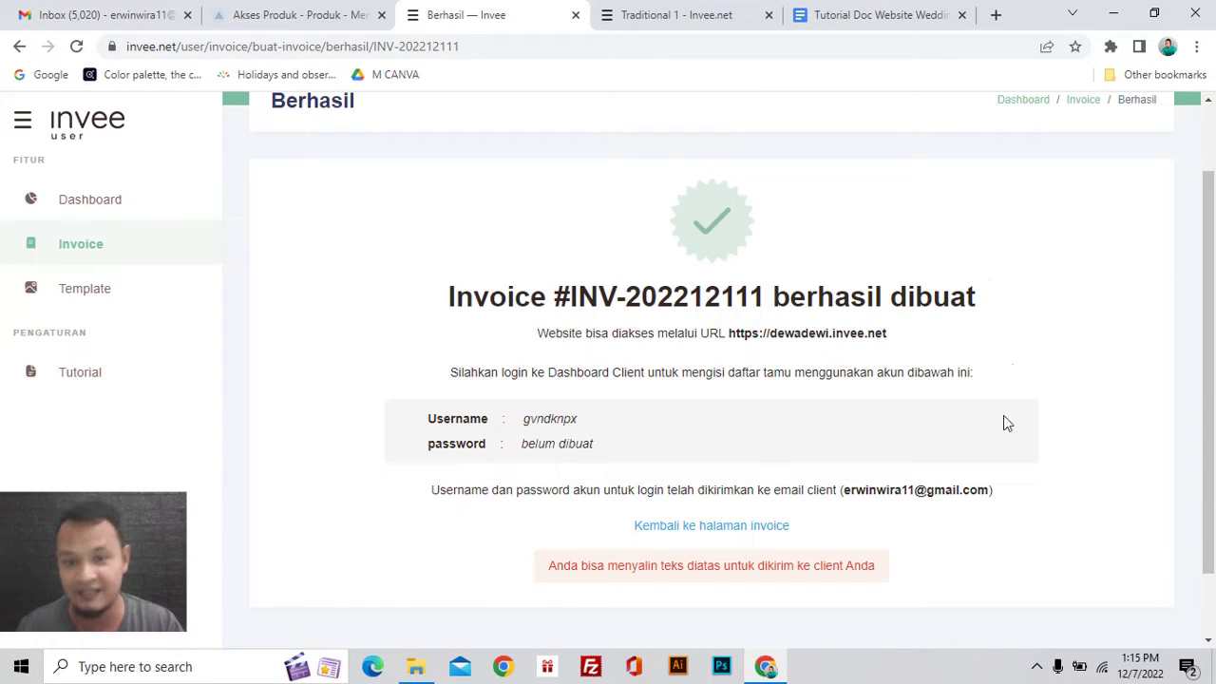
scroll(524, 342, "up", 1)
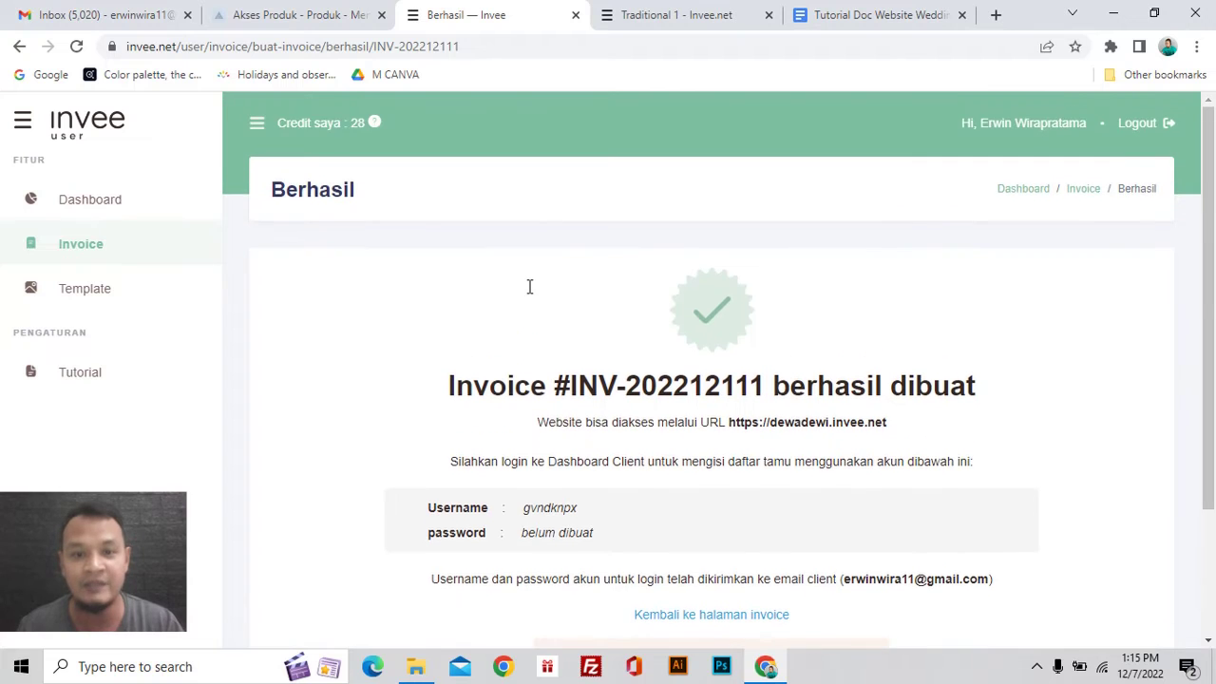
scroll(529, 286, "down", 1)
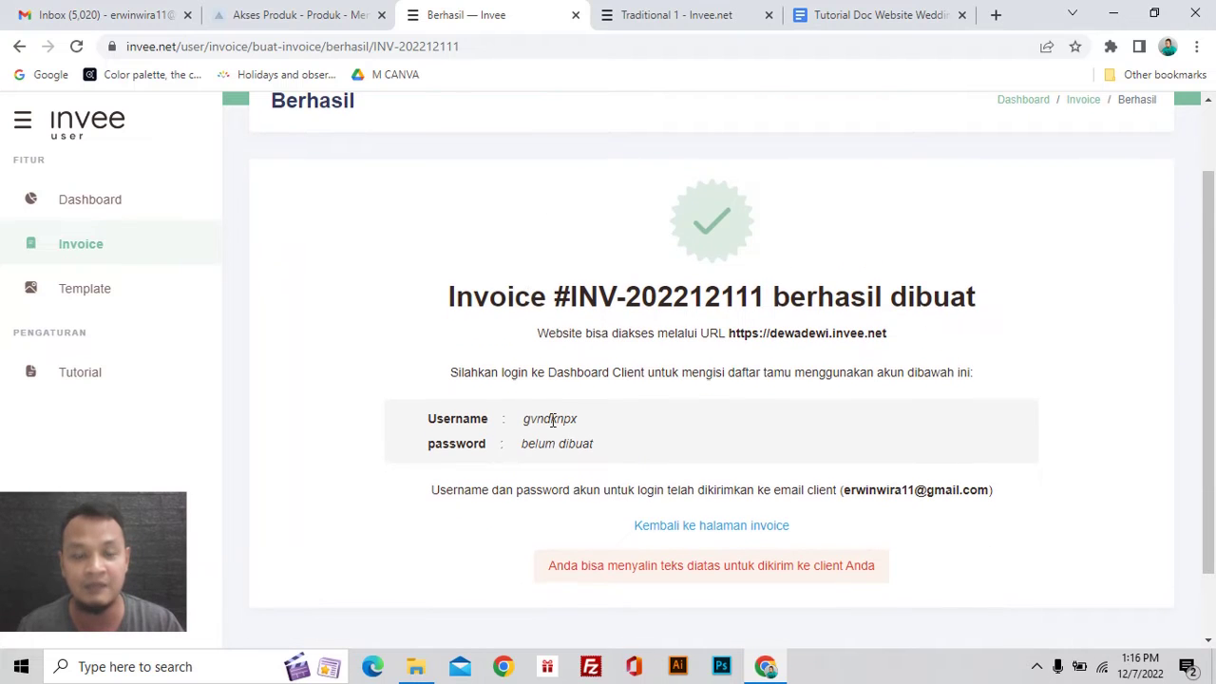
scroll(552, 420, "up", 1)
key("ctrl+1")
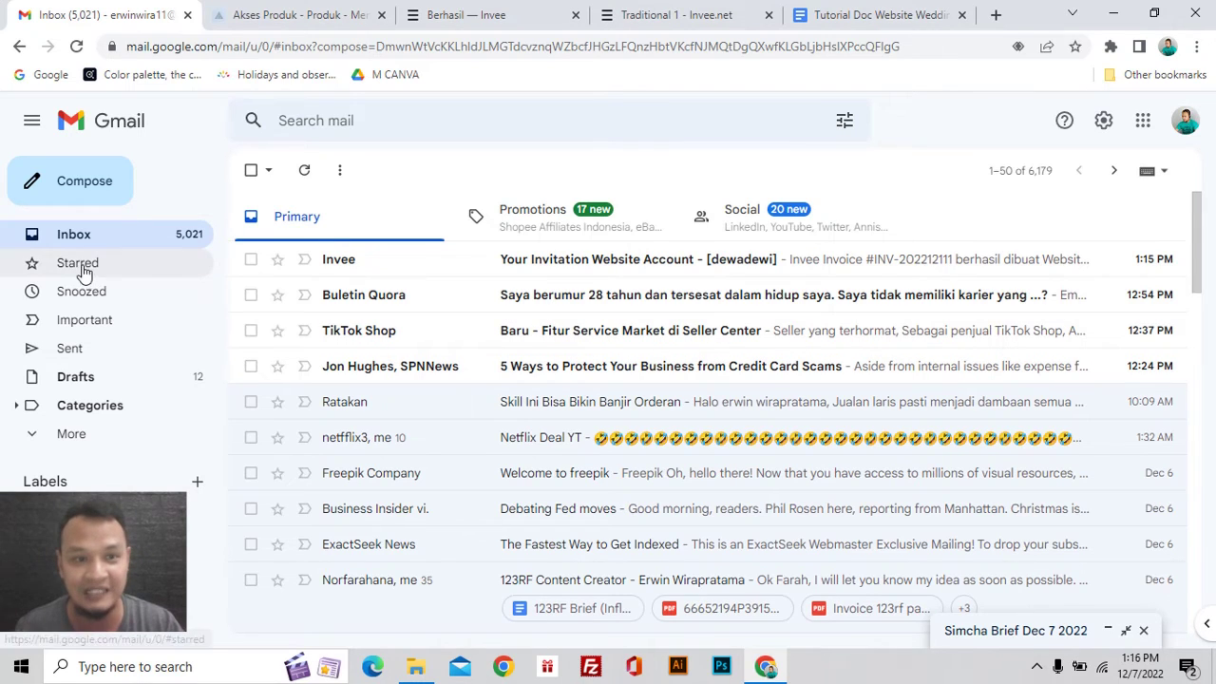
Step: Open Invee's 'Your Invitation Website Account - [dewadewi]' email
left_click(570, 269)
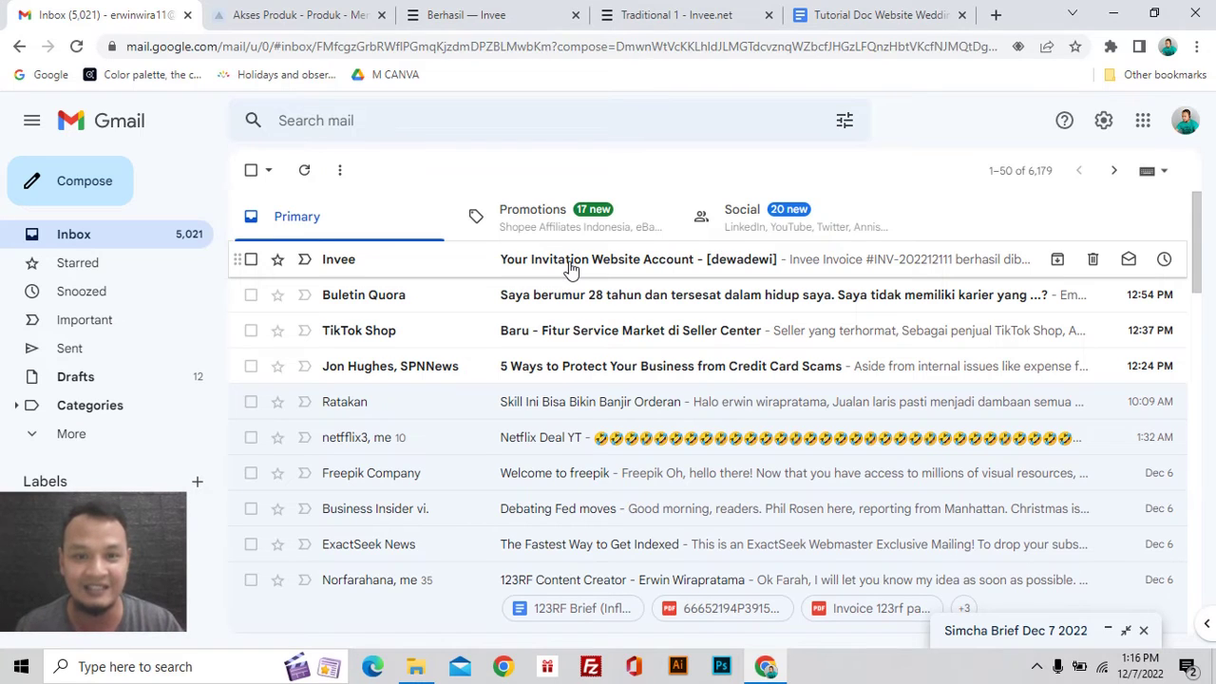
scroll(567, 374, "down", 4)
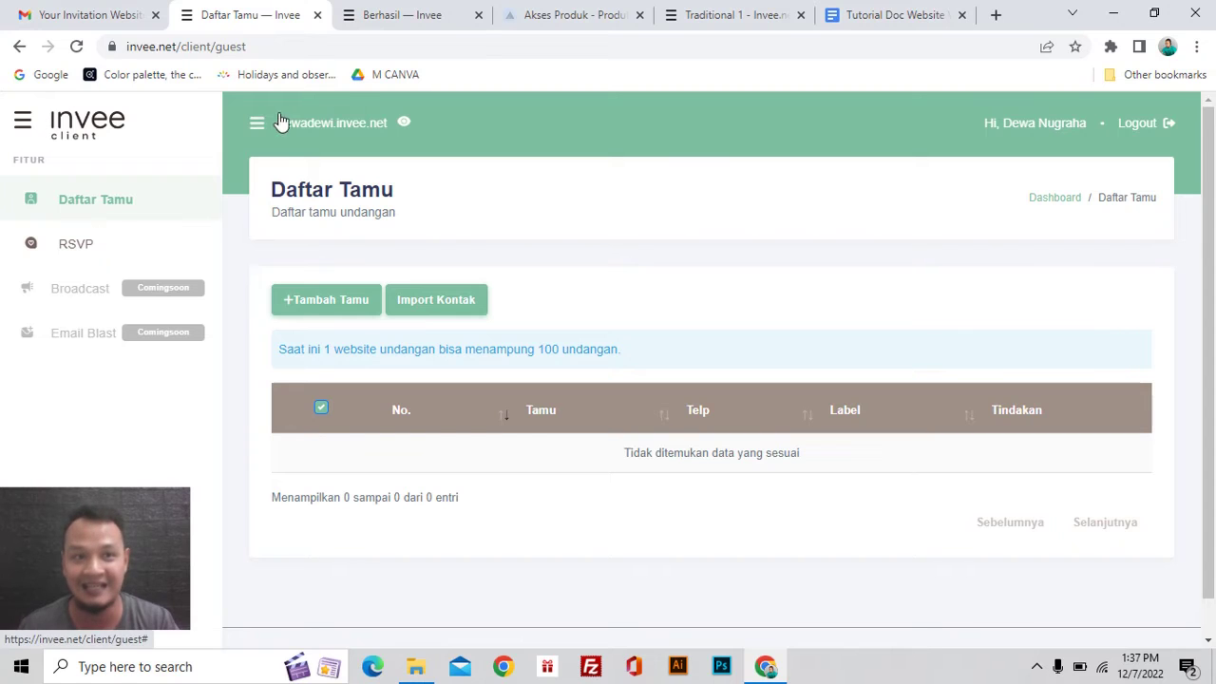
Step: Go from the Berhasil page back to the invoice list showing dewadewi active until Dec 07, 2023
left_click(406, 18)
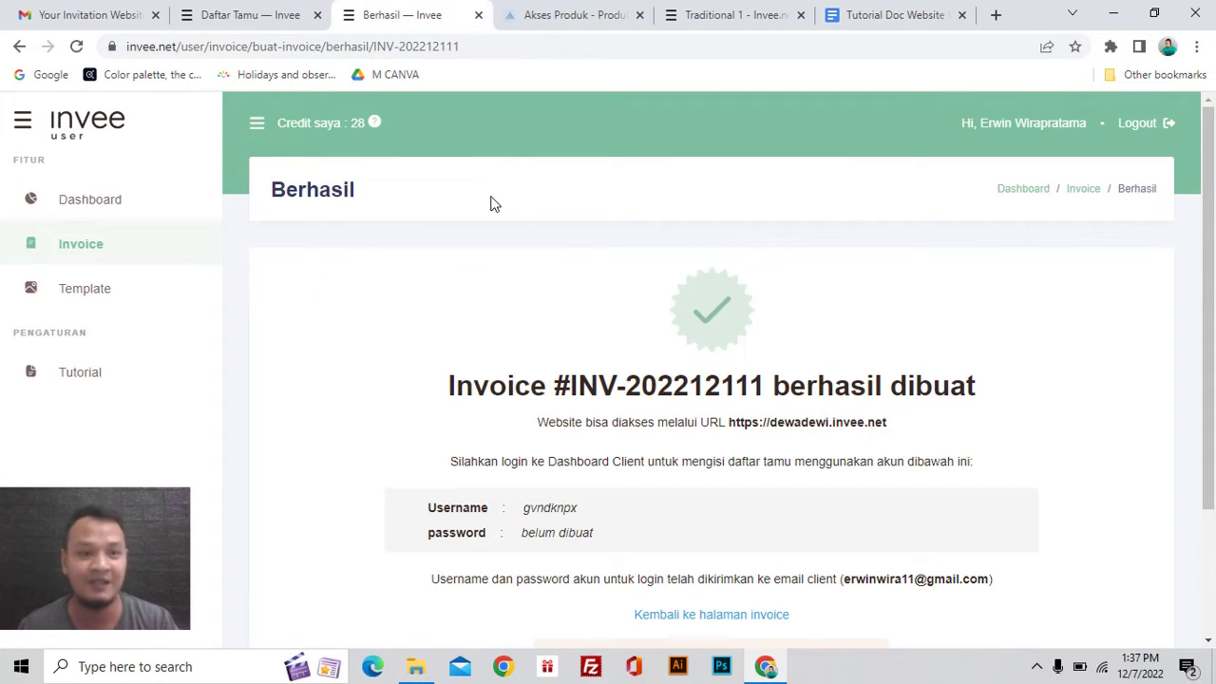
scroll(724, 368, "down", 1)
scroll(724, 367, "down", 1)
scroll(470, 421, "up", 2)
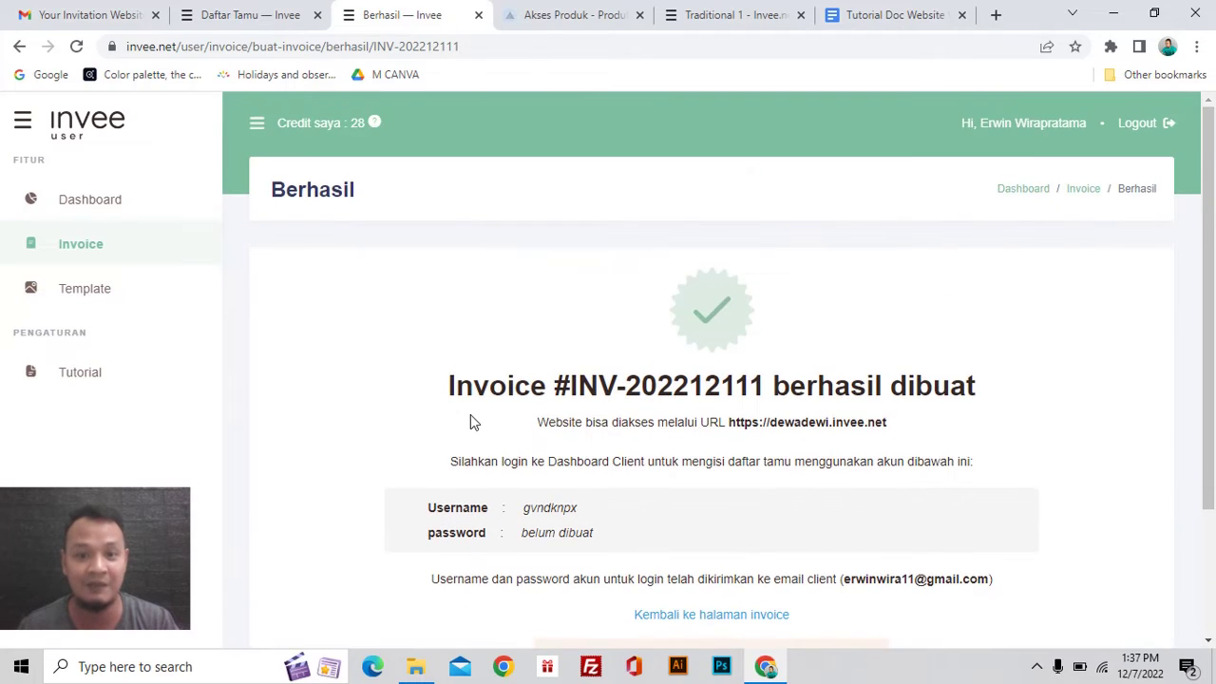
scroll(670, 501, "down", 1)
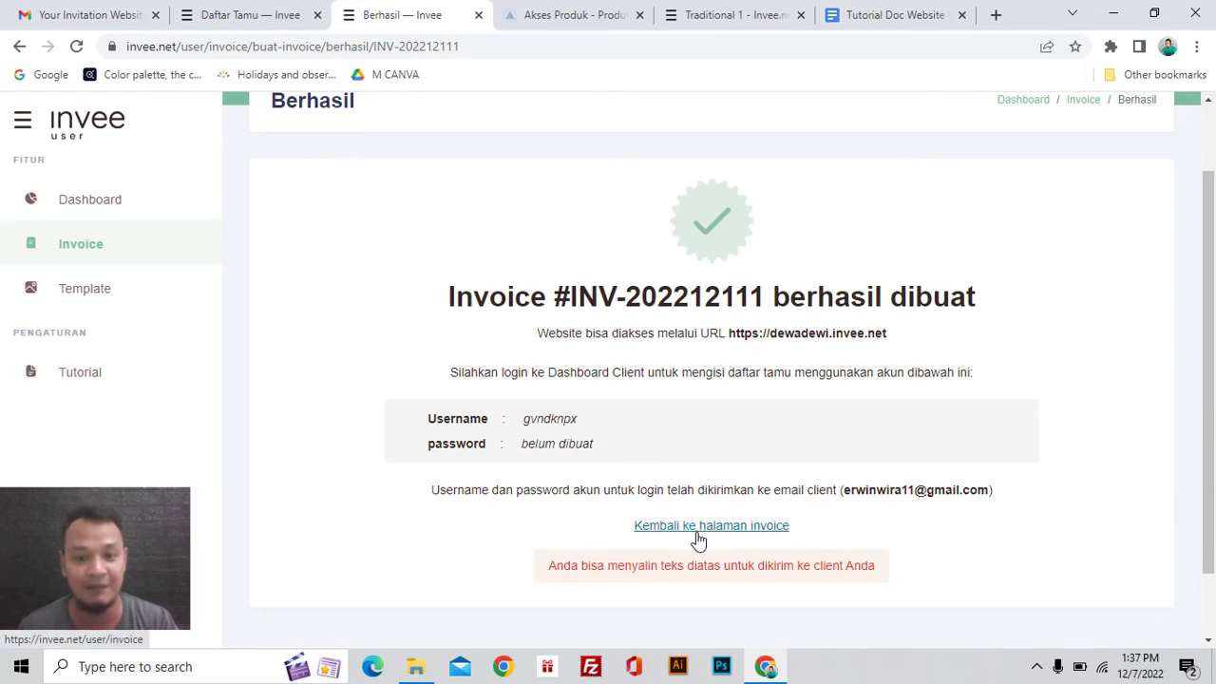
left_click(698, 537)
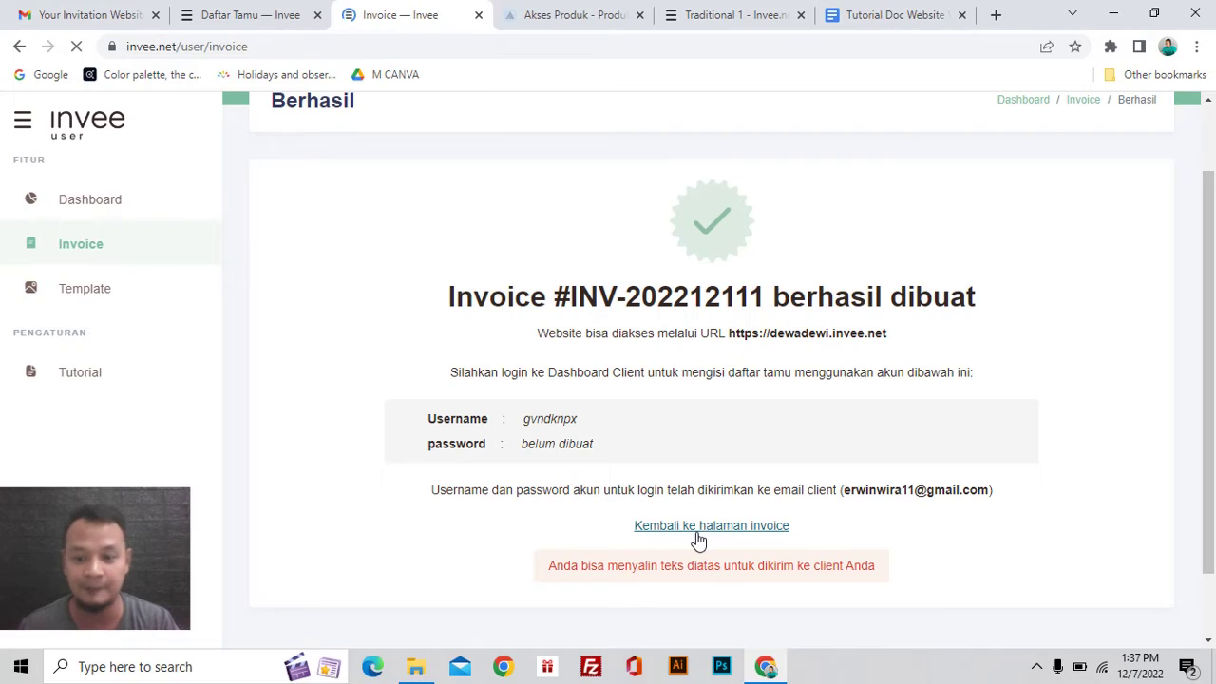
scroll(699, 535, "down", 1)
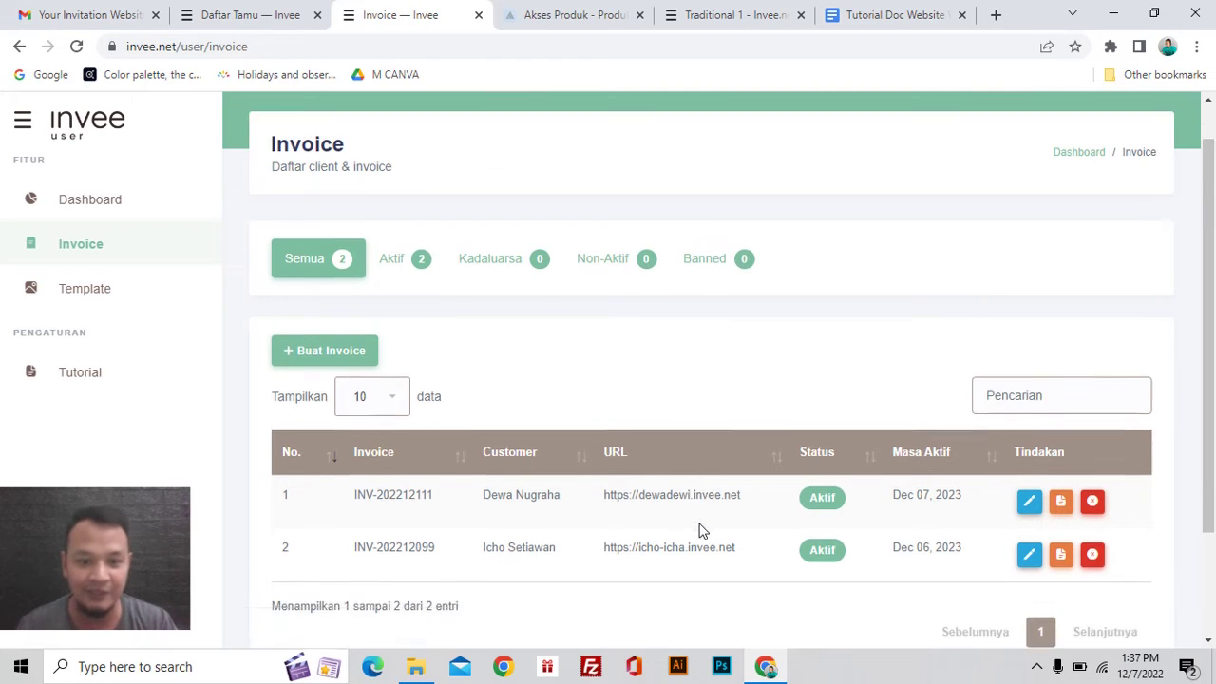
scroll(549, 532, "up", 1)
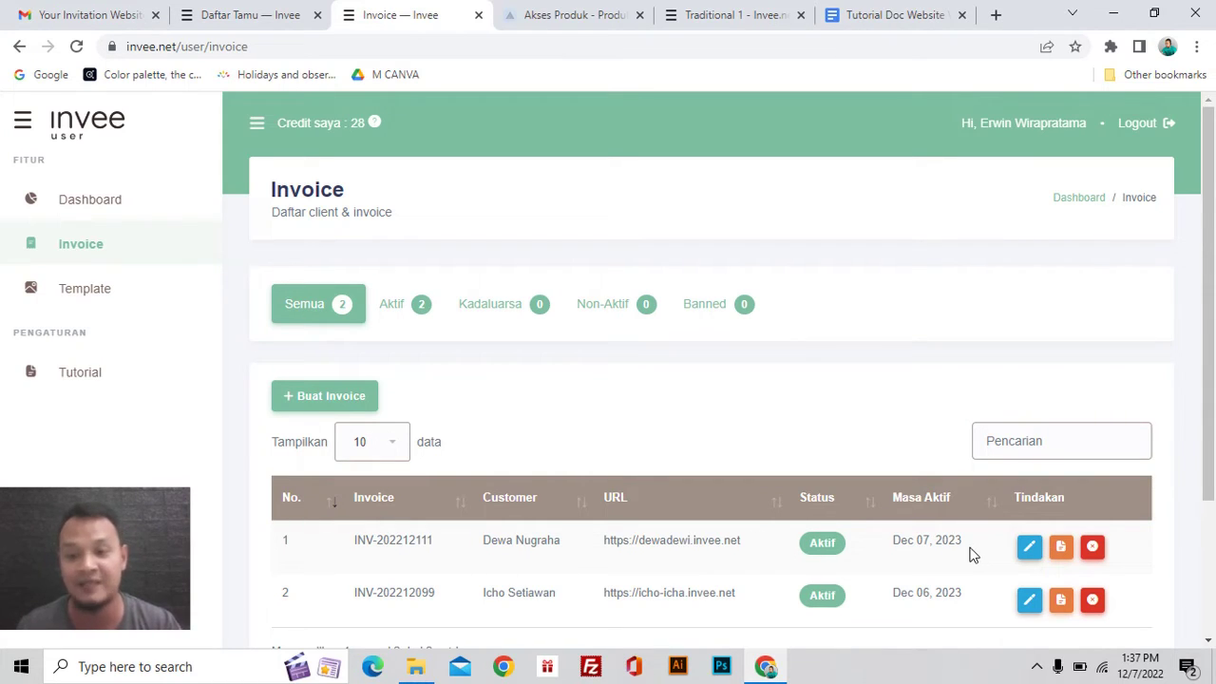
Step: Open Edit Data Website for the dewadewi.invee.net invoice and check its domain heading
left_click(1061, 550)
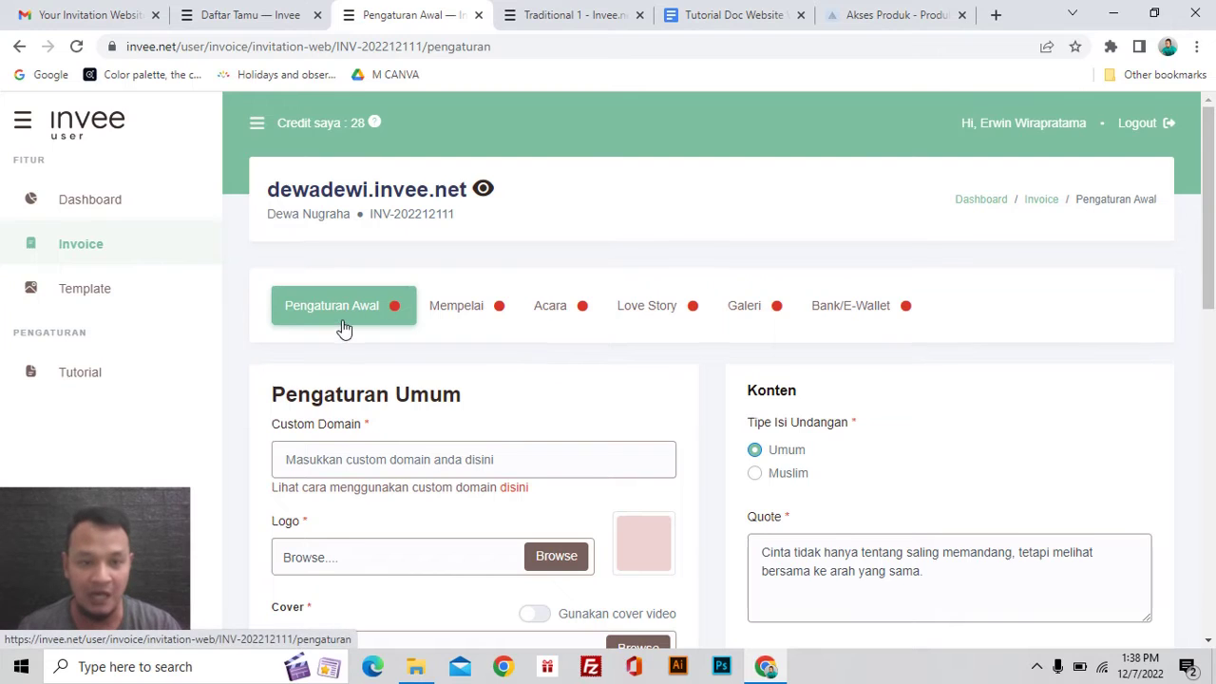
scroll(403, 353, "down", 1)
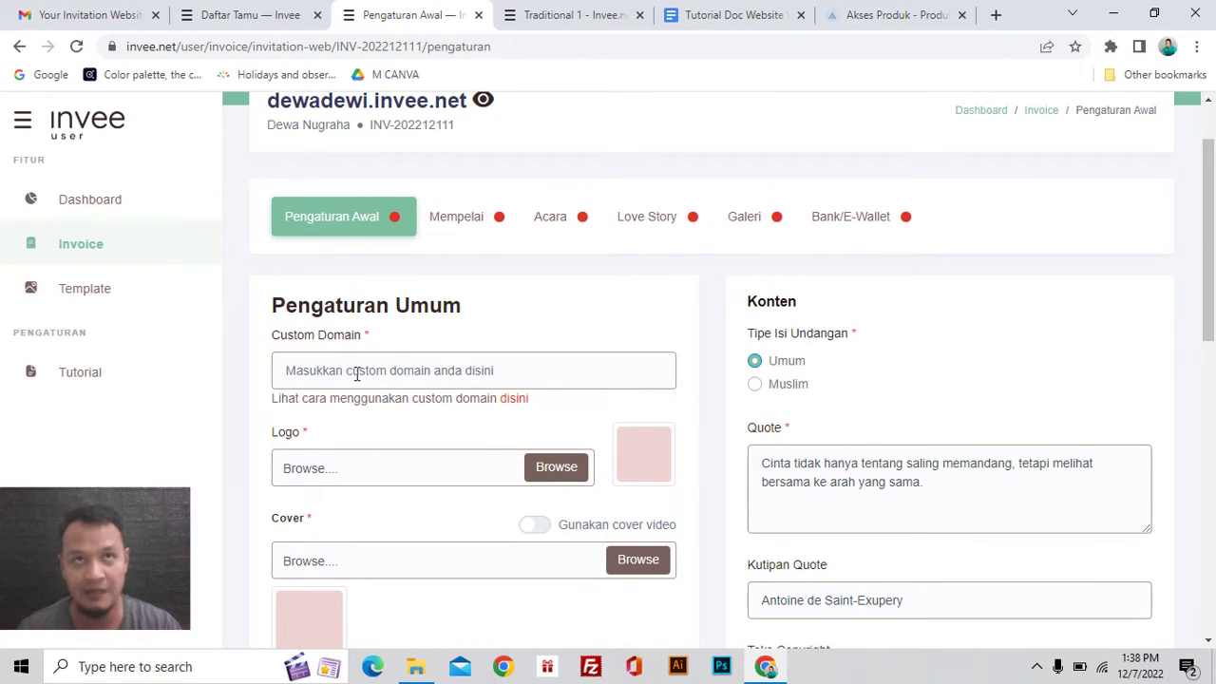
scroll(378, 297, "up", 1)
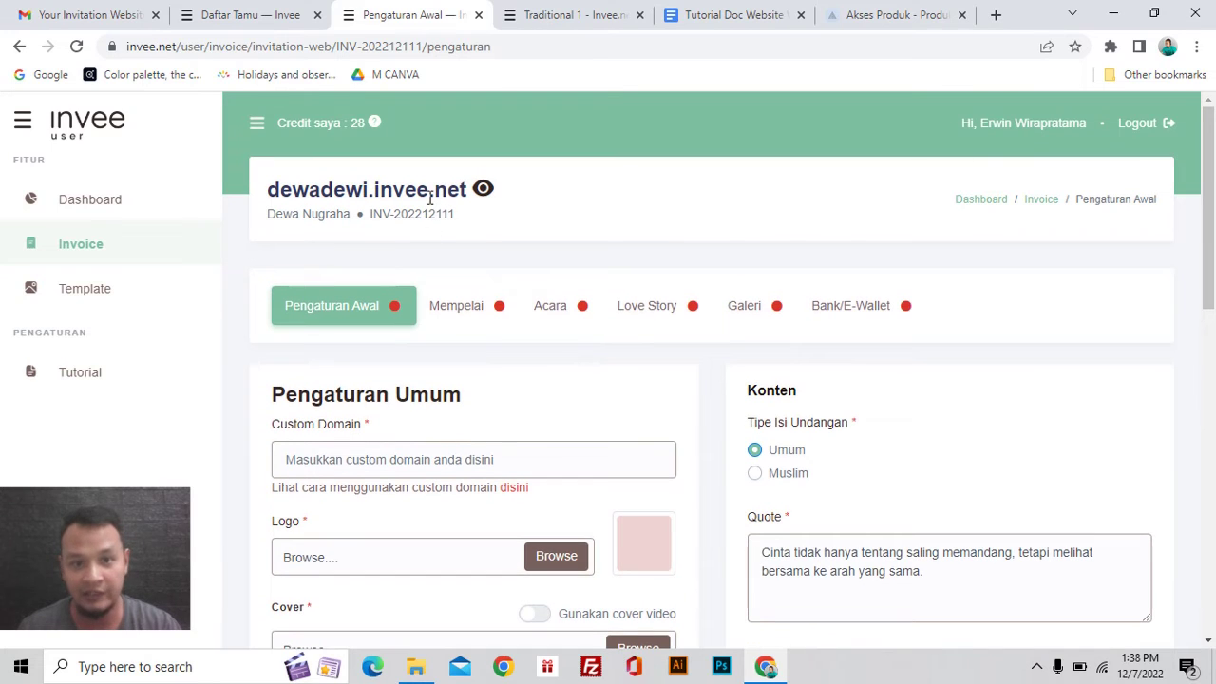
left_click_drag(371, 190, 462, 190)
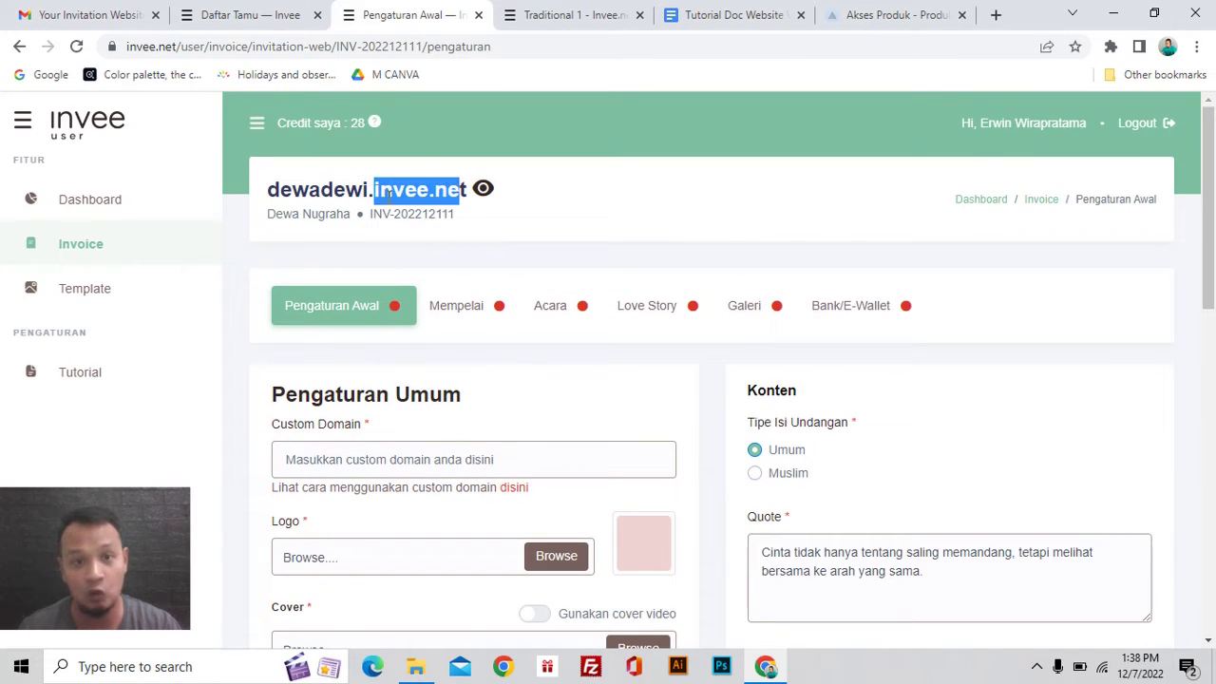
scroll(504, 278, "down", 1)
left_click(524, 178)
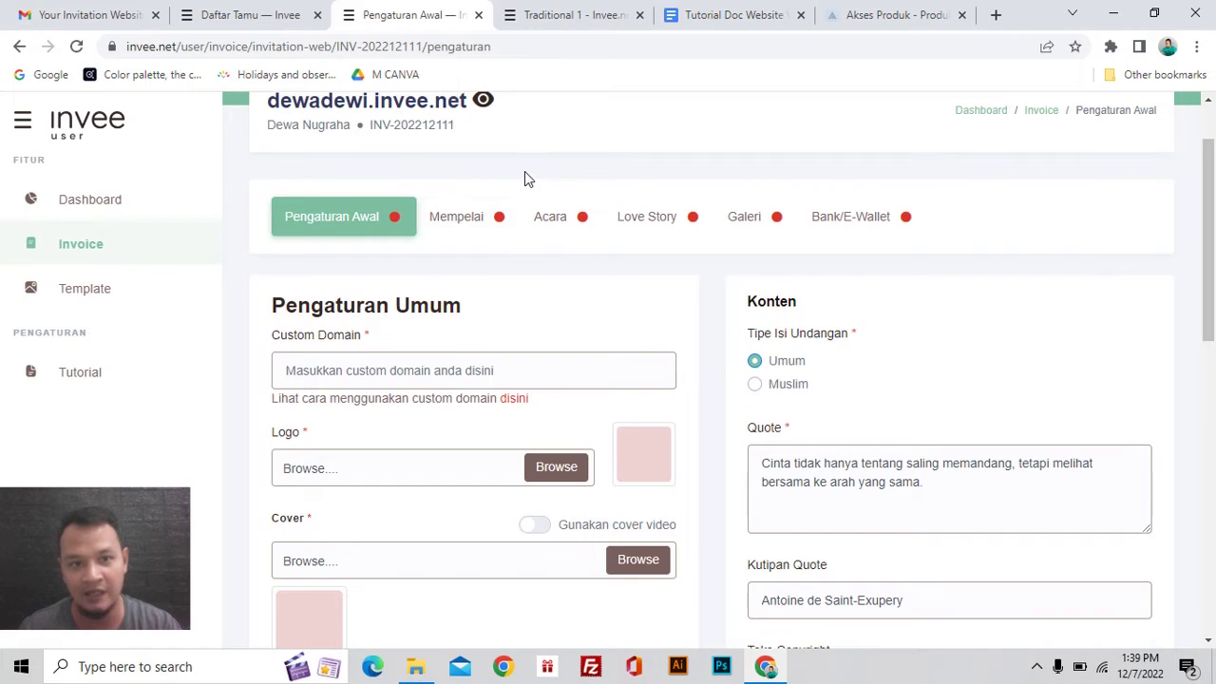
scroll(524, 179, "up", 1)
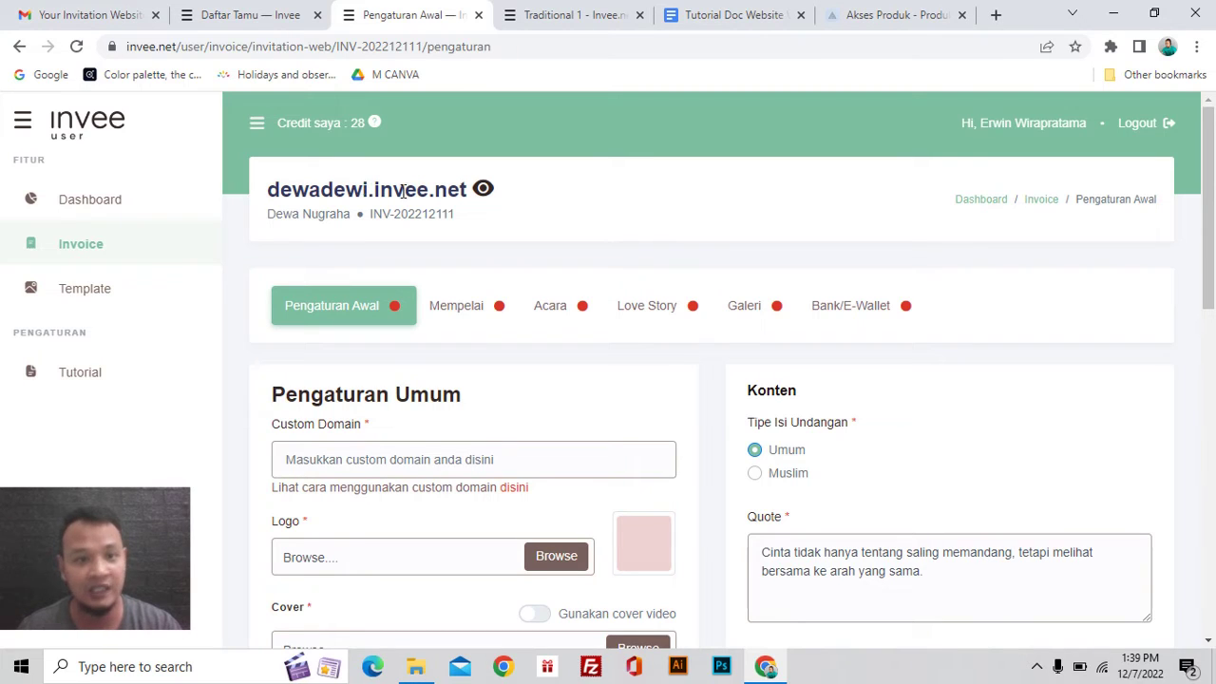
Step: Review the Pengaturan Awal form's default quote and 12/14/2022 event countdown
scroll(455, 207, "down", 1)
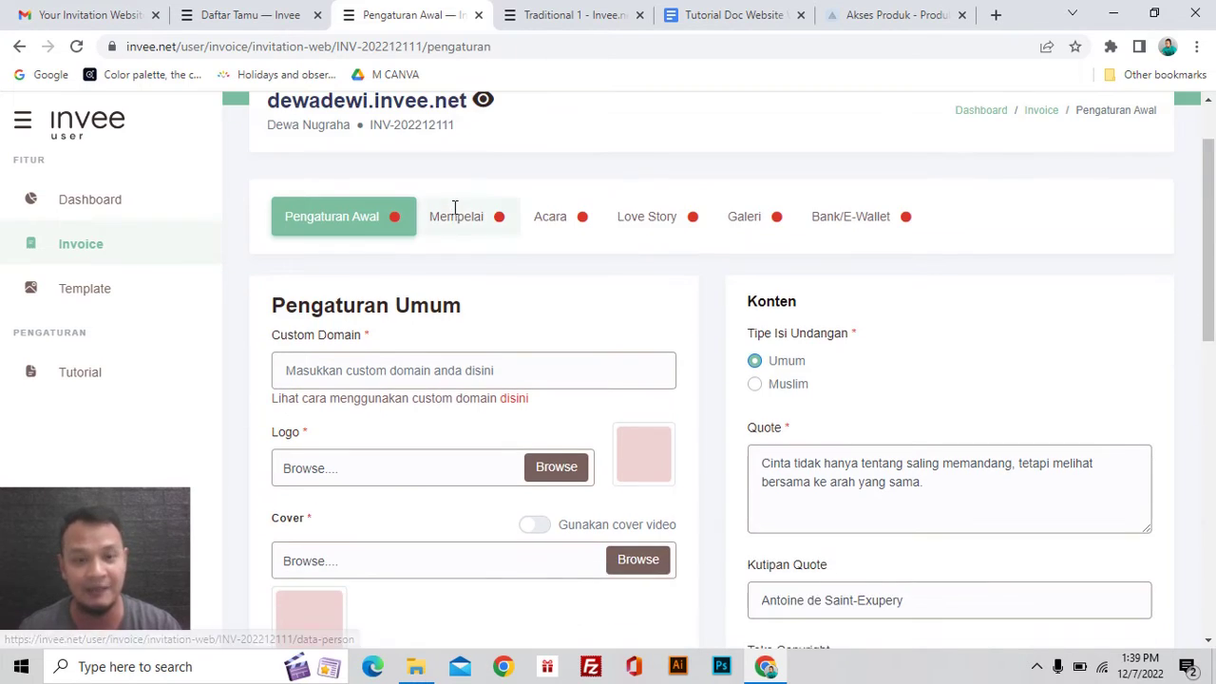
scroll(455, 208, "down", 1)
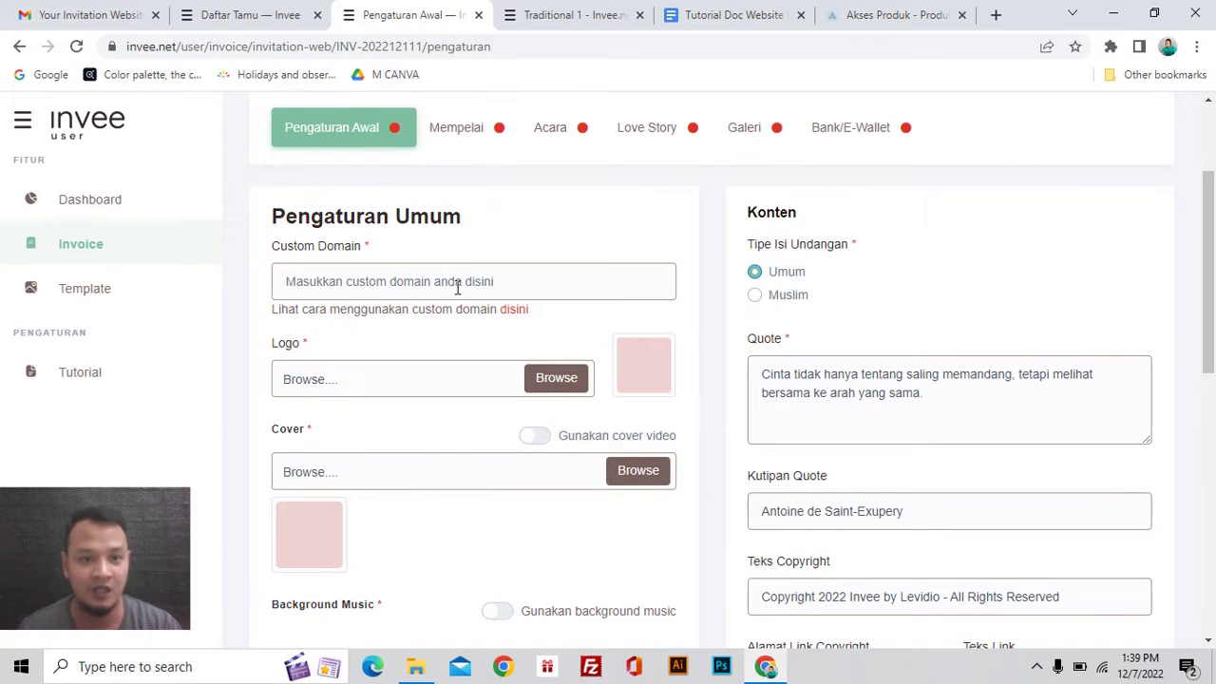
scroll(436, 292, "up", 2)
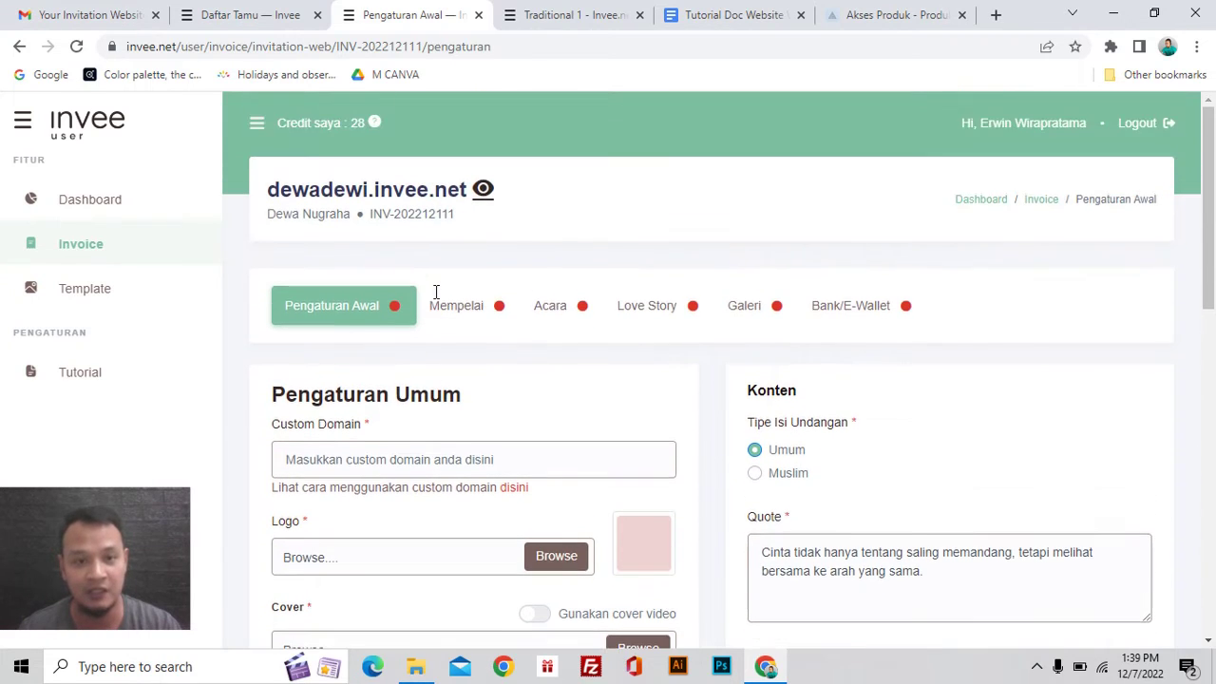
scroll(436, 293, "down", 1)
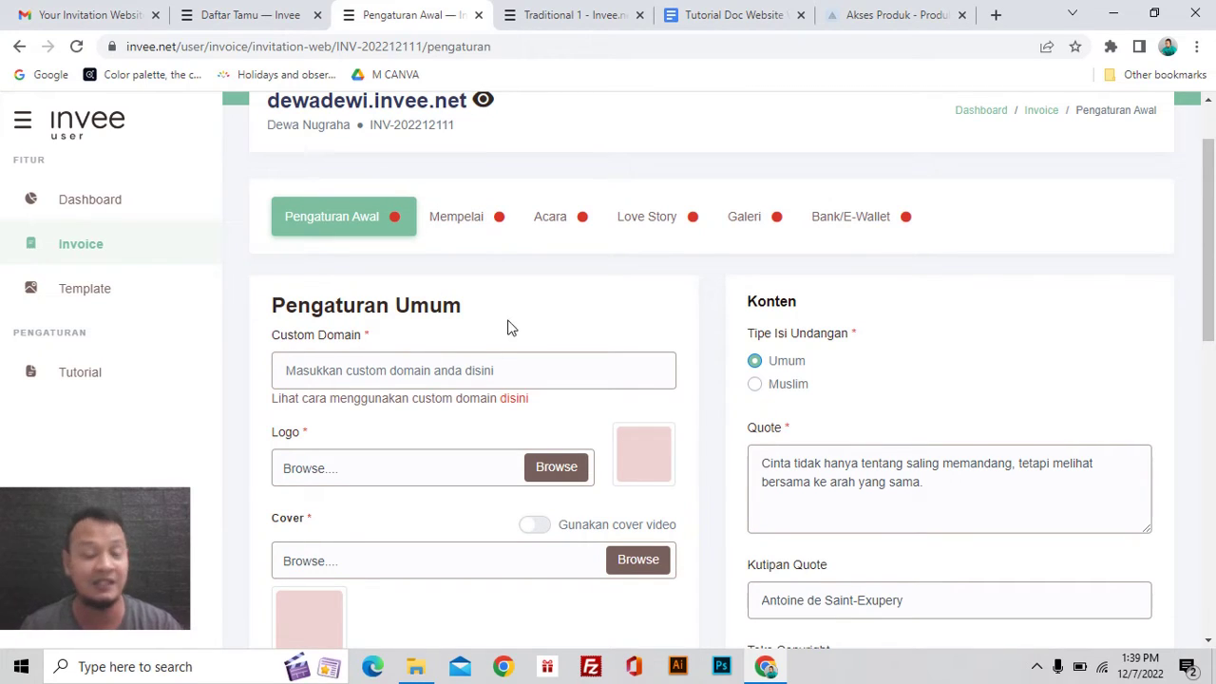
scroll(507, 328, "down", 1)
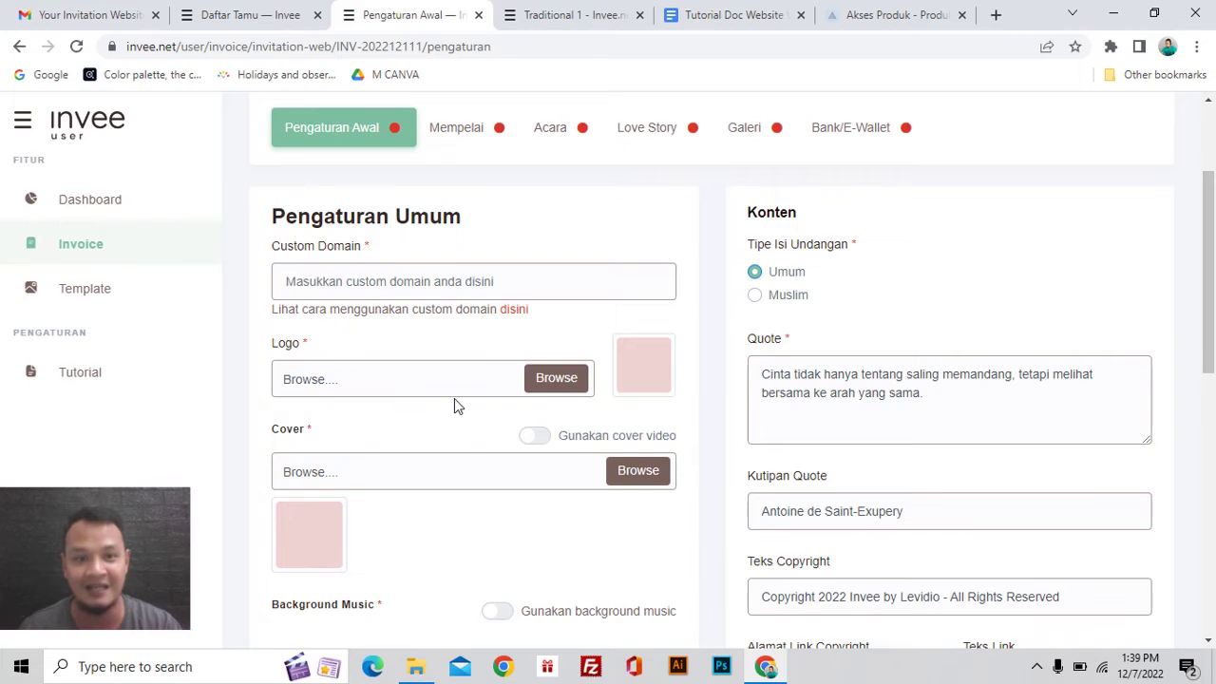
scroll(454, 400, "up", 2)
scroll(392, 353, "down", 1)
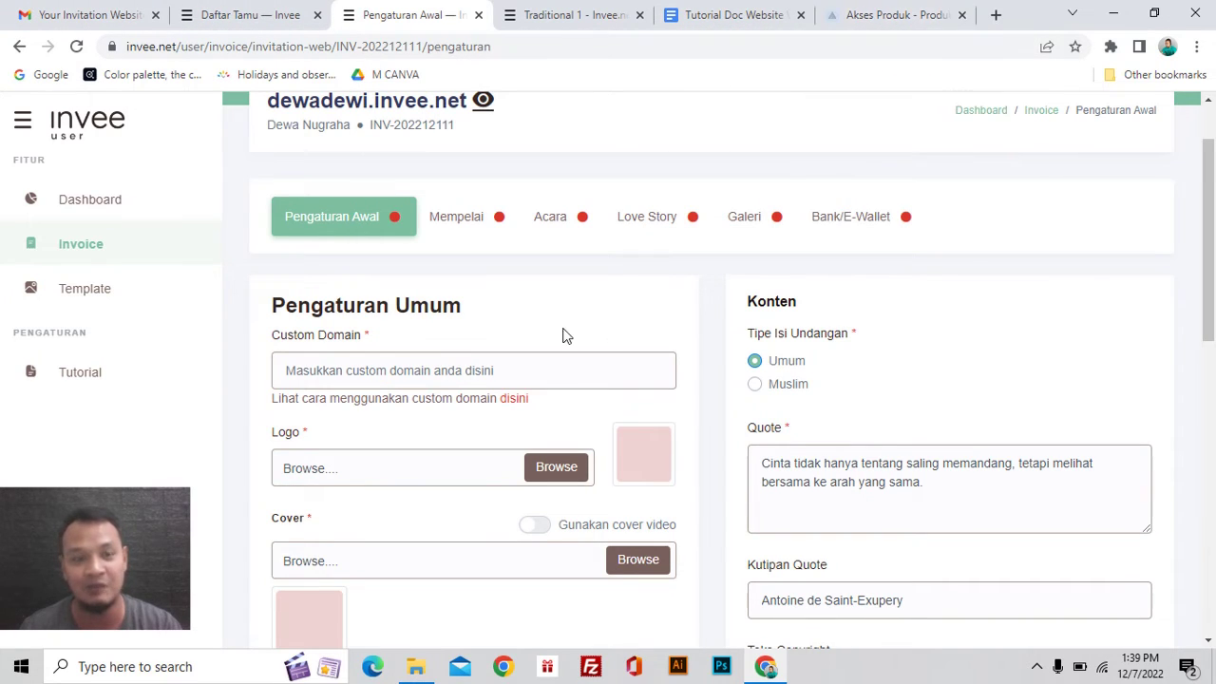
scroll(523, 191, "up", 1)
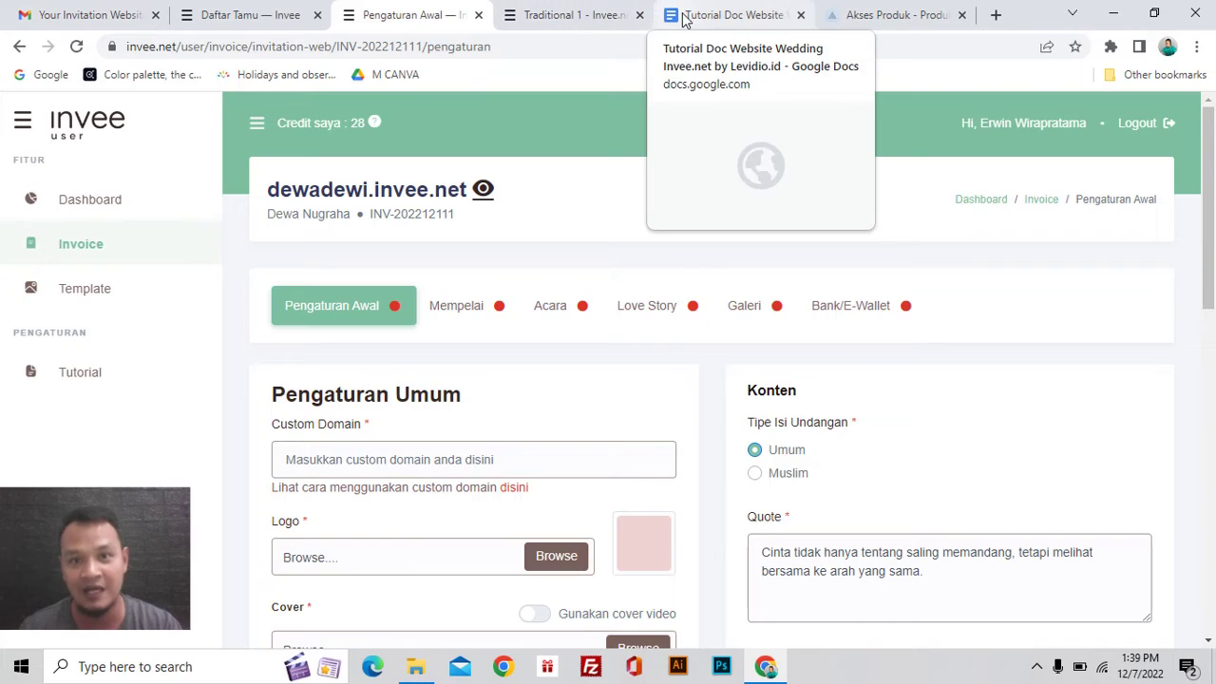
scroll(582, 262, "down", 1)
scroll(582, 261, "down", 2)
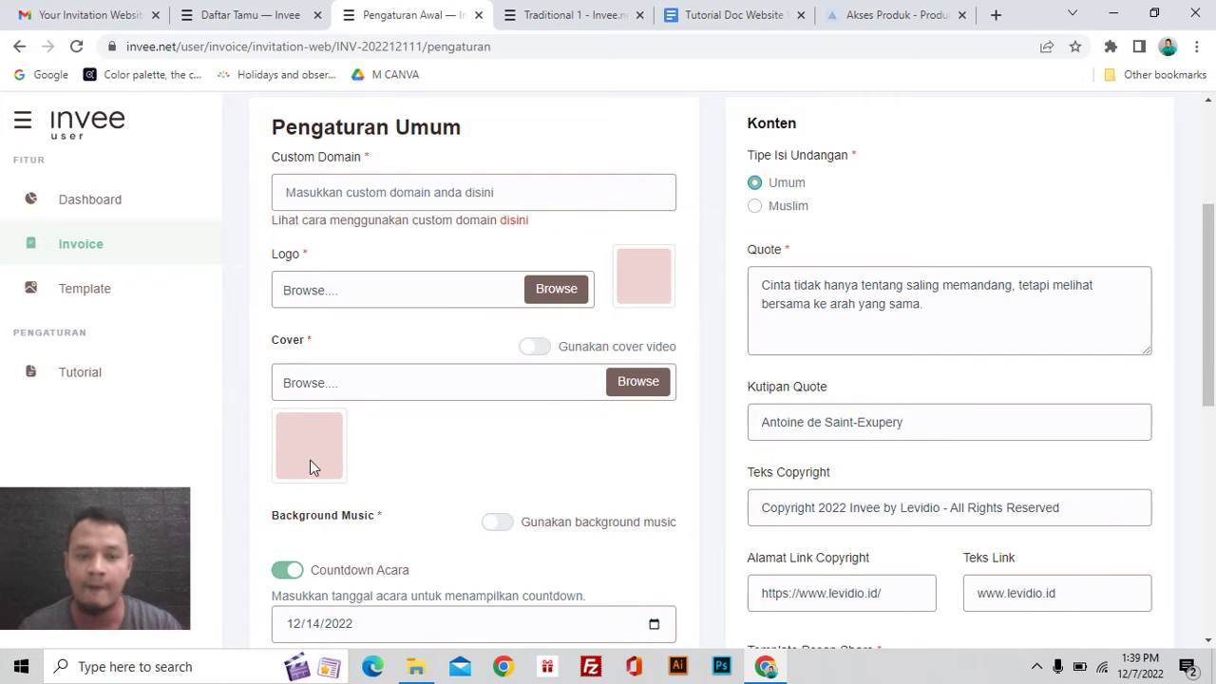
left_click(584, 19)
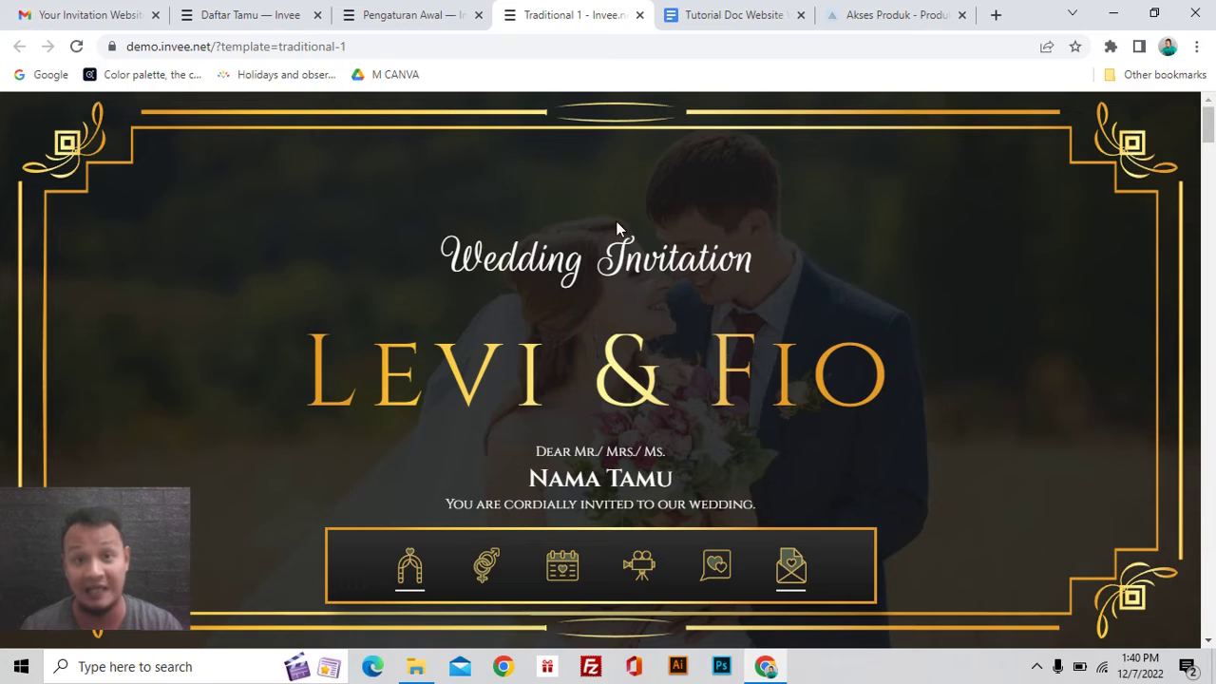
left_click(412, 15)
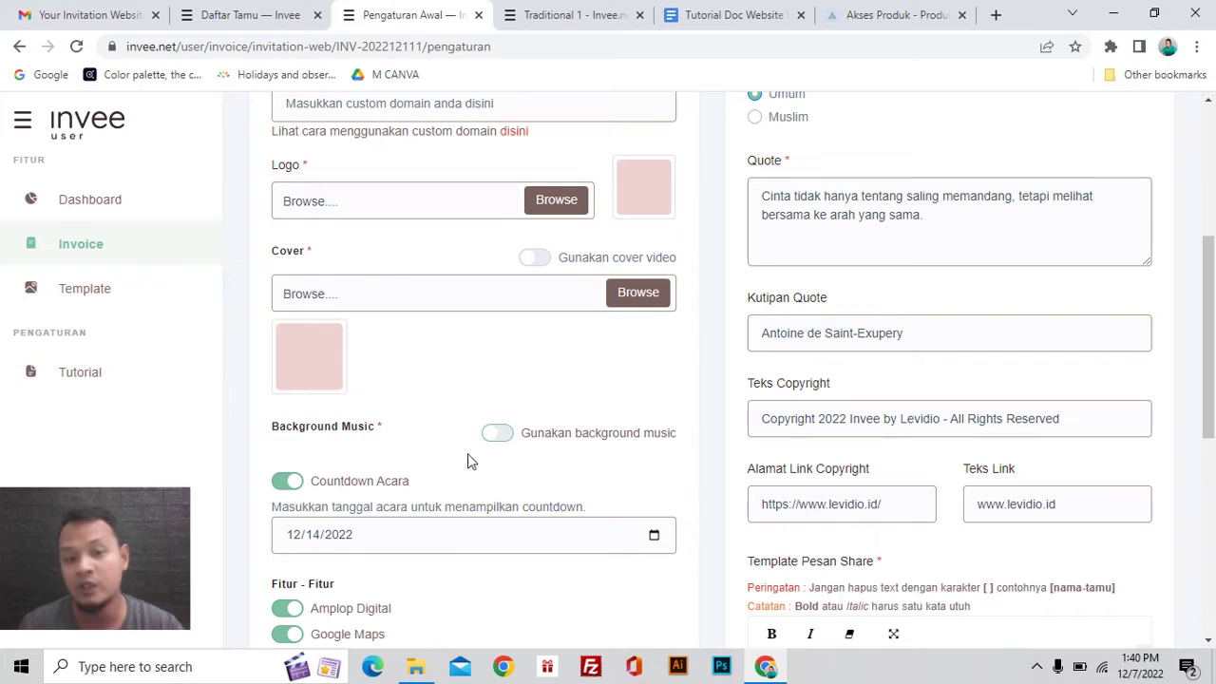
Step: Turn on background music with Wedding 1 selected, then bring up the Traditional 1 demo
left_click(494, 439)
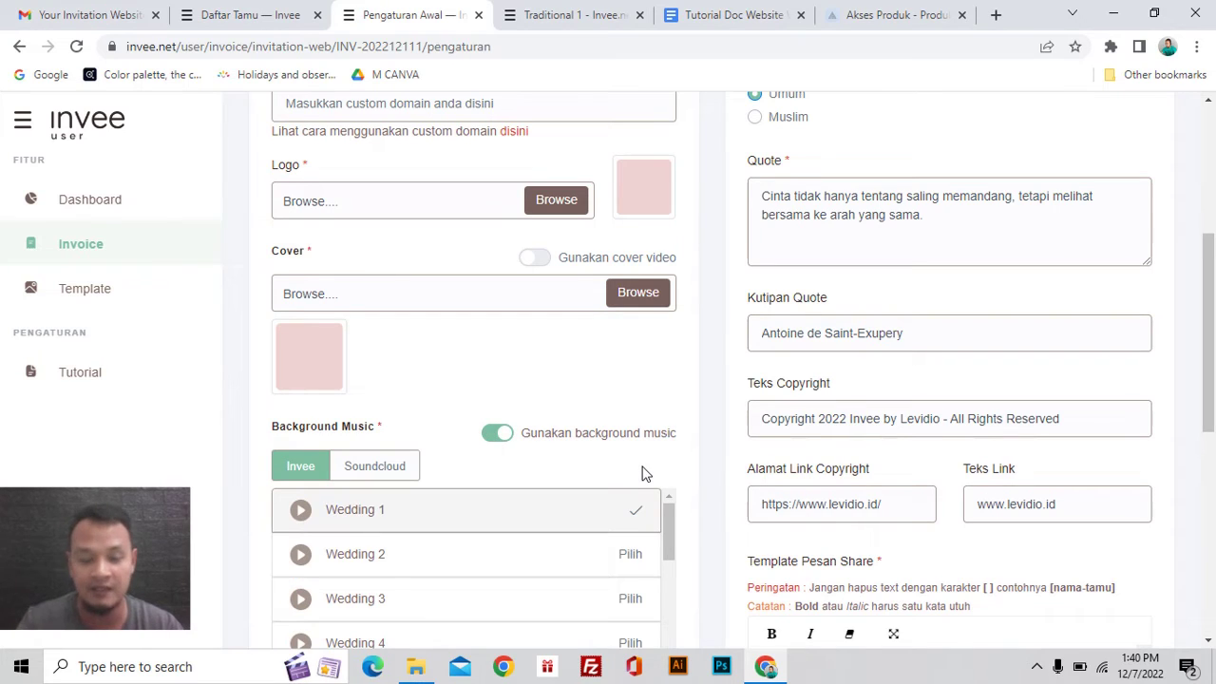
scroll(456, 298, "down", 2)
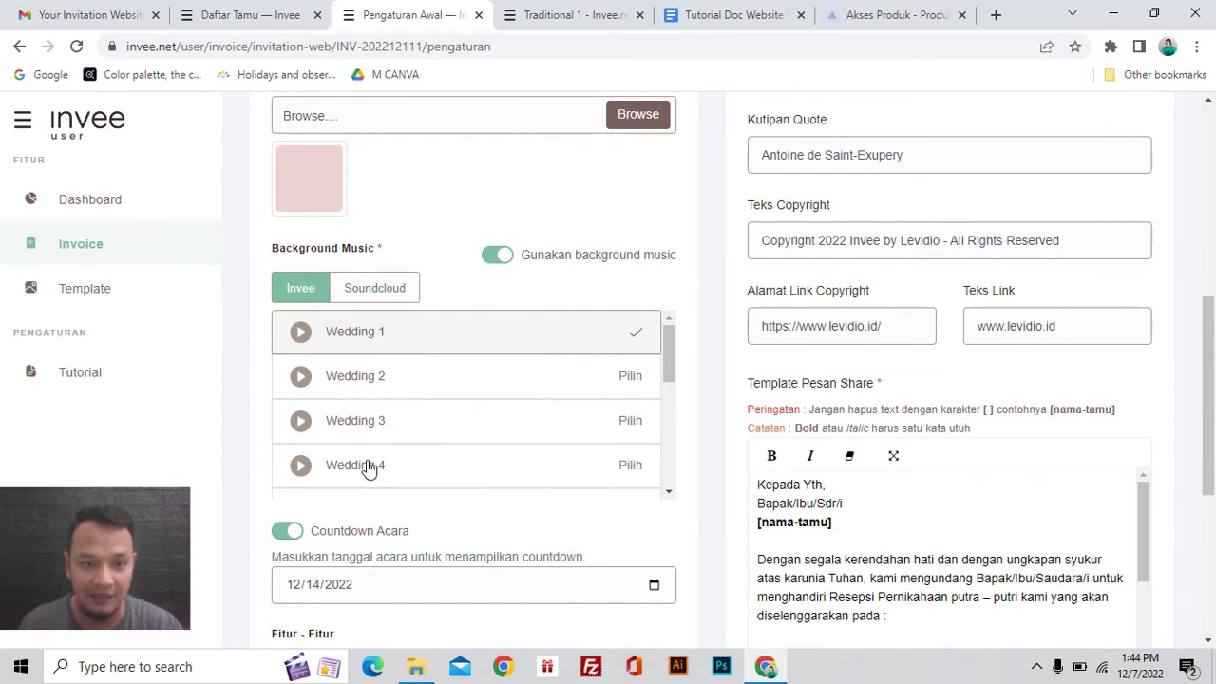
scroll(353, 488, "up", 1)
scroll(404, 434, "down", 1)
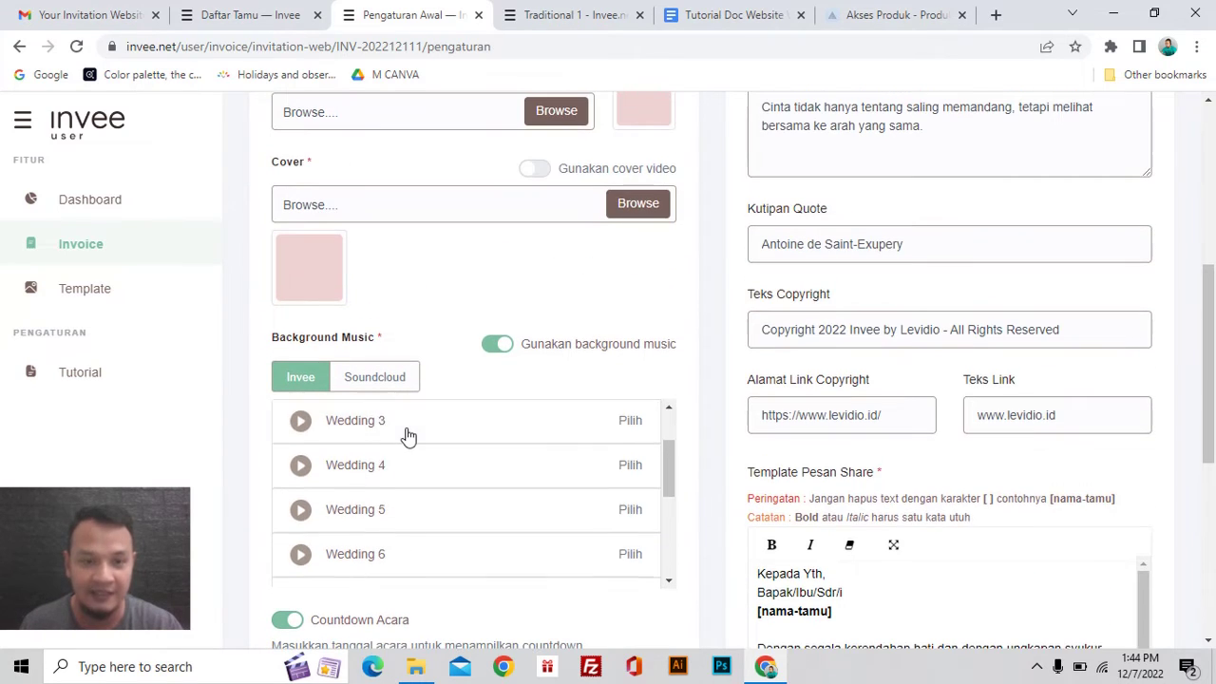
scroll(405, 434, "up", 1)
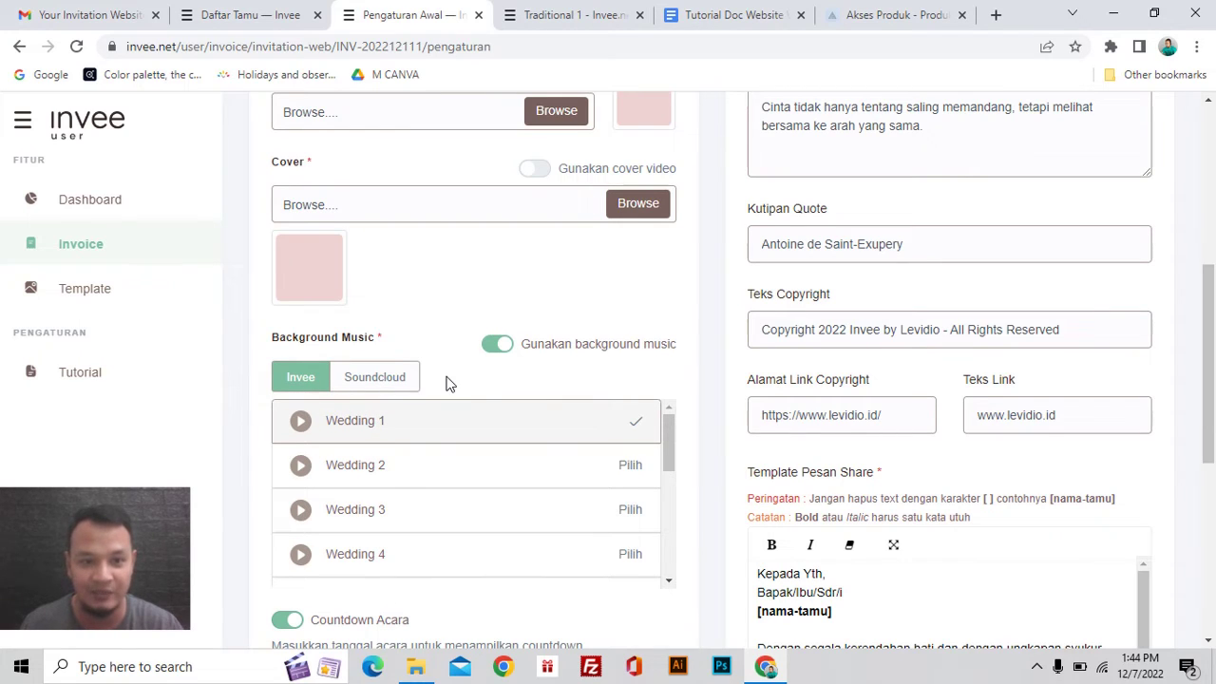
scroll(684, 397, "down", 1)
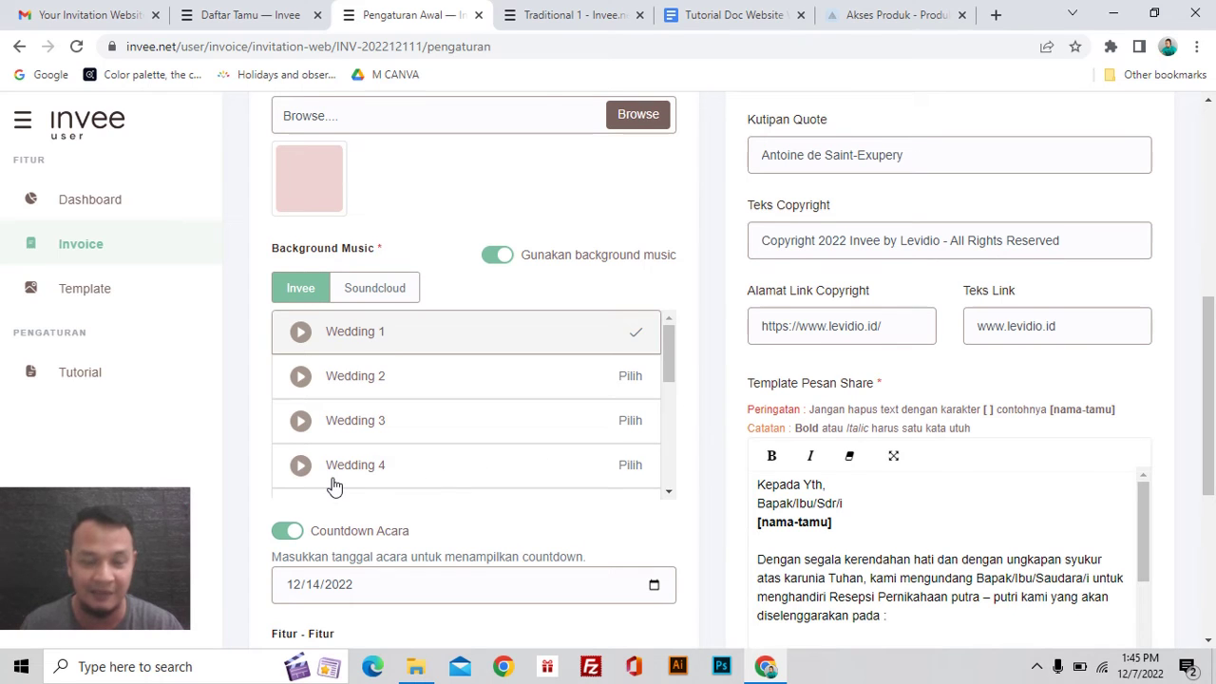
scroll(334, 486, "up", 1)
scroll(715, 406, "down", 1)
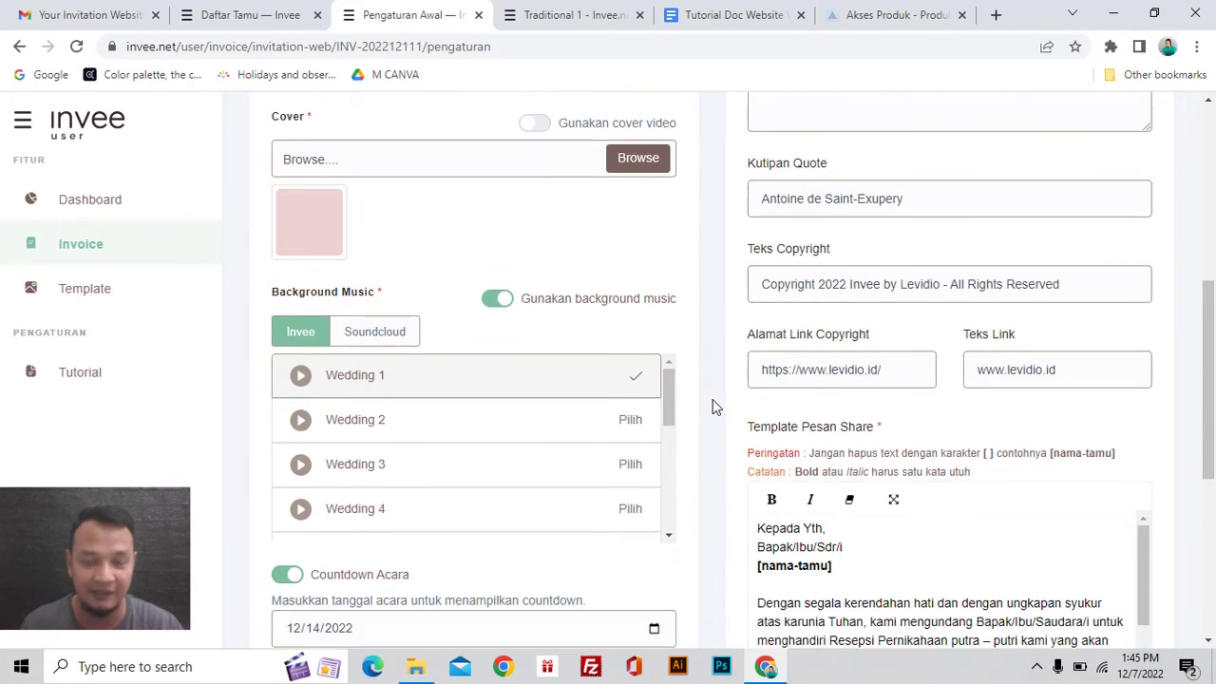
scroll(483, 447, "down", 2)
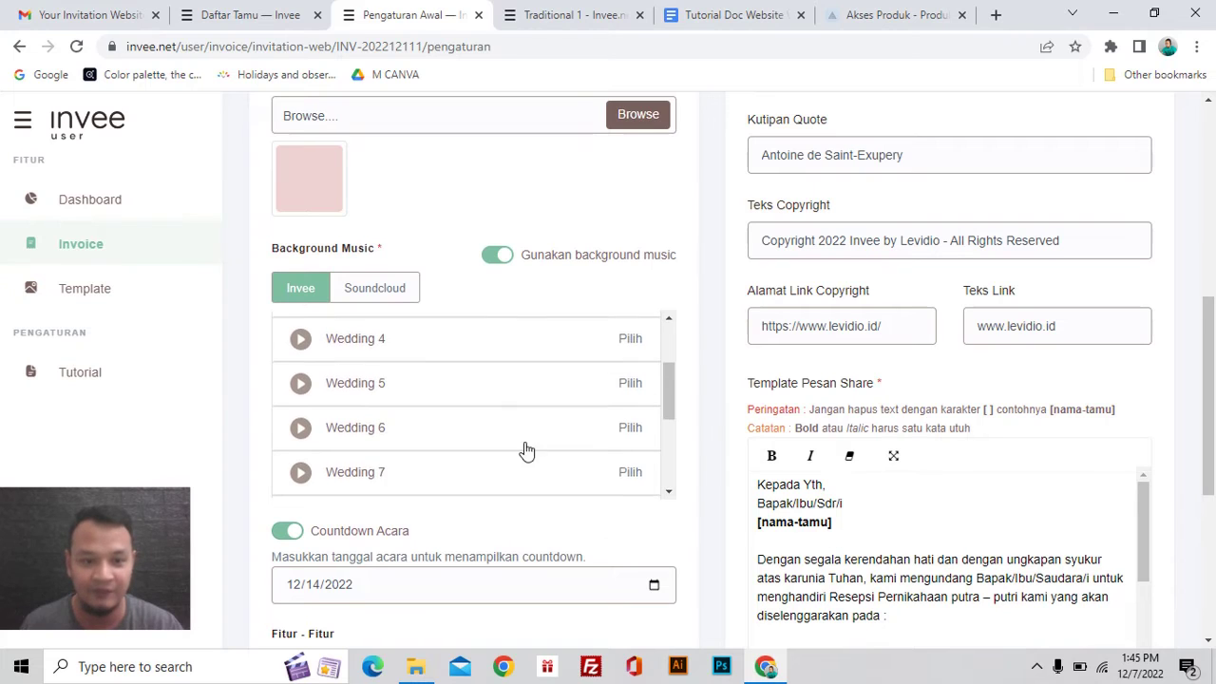
scroll(527, 450, "down", 5)
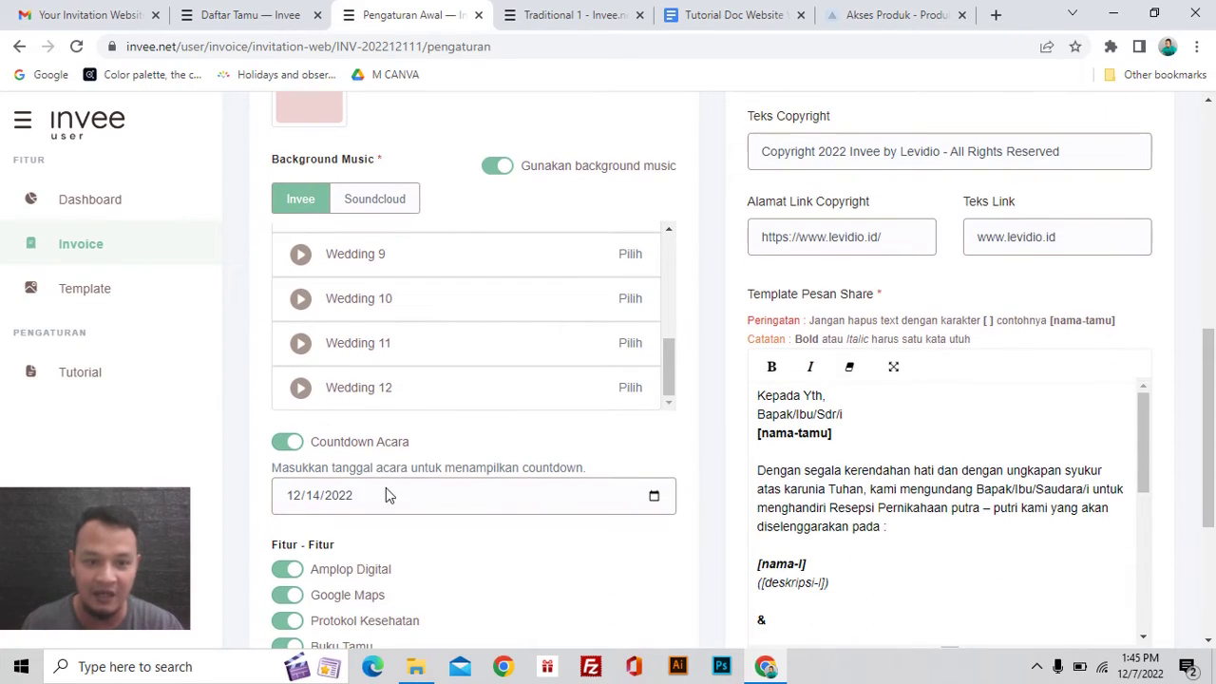
scroll(385, 488, "down", 1)
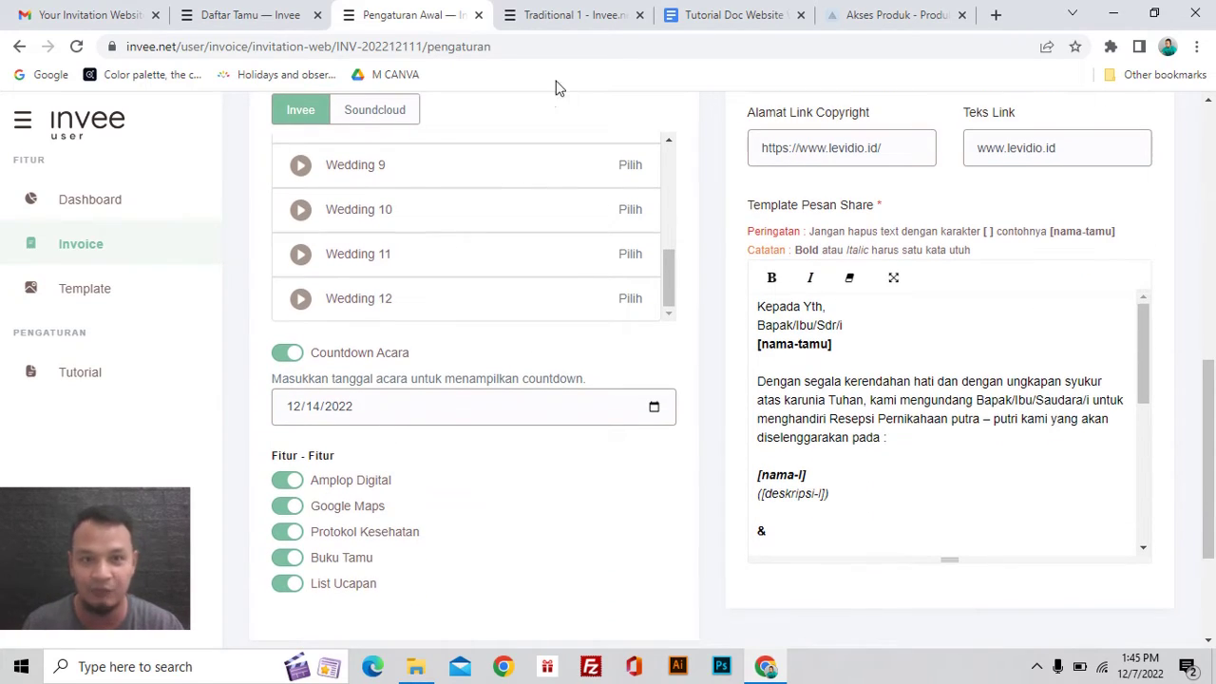
left_click(589, 17)
Step: Check the demo's Wedding Day countdown and event details, then return to the dewadewi setup page
scroll(618, 316, "down", 12)
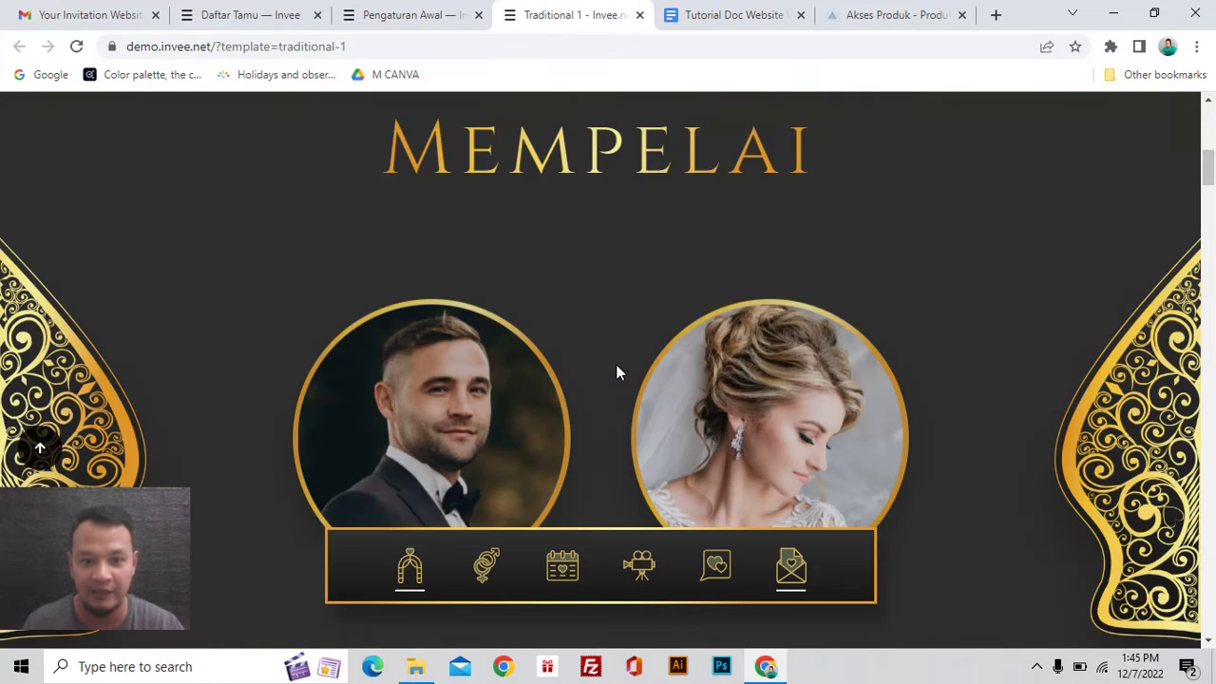
scroll(617, 373, "down", 10)
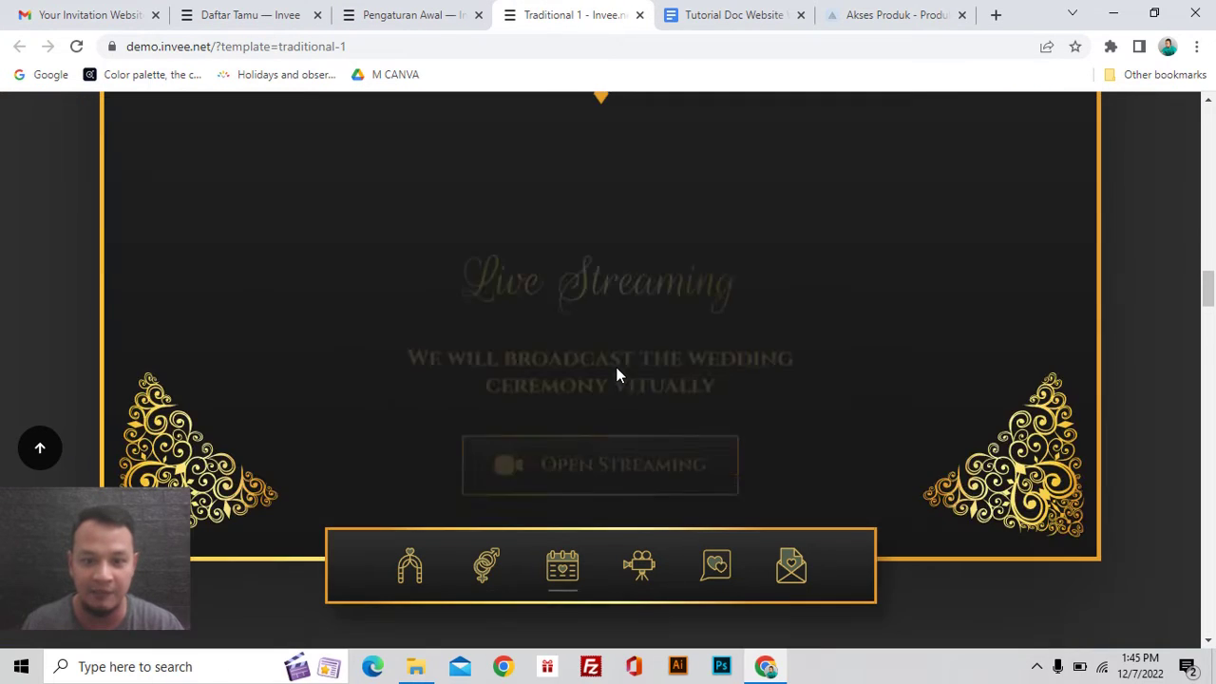
left_click(563, 569)
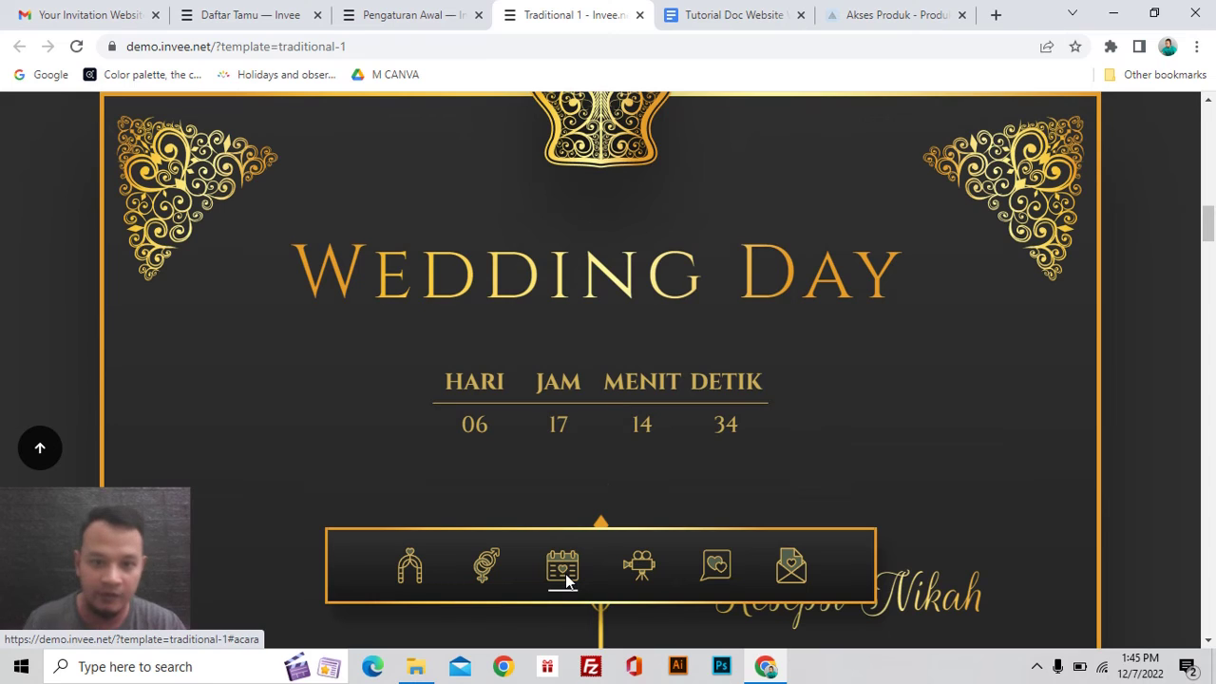
scroll(568, 551, "down", 2)
scroll(508, 330, "up", 1)
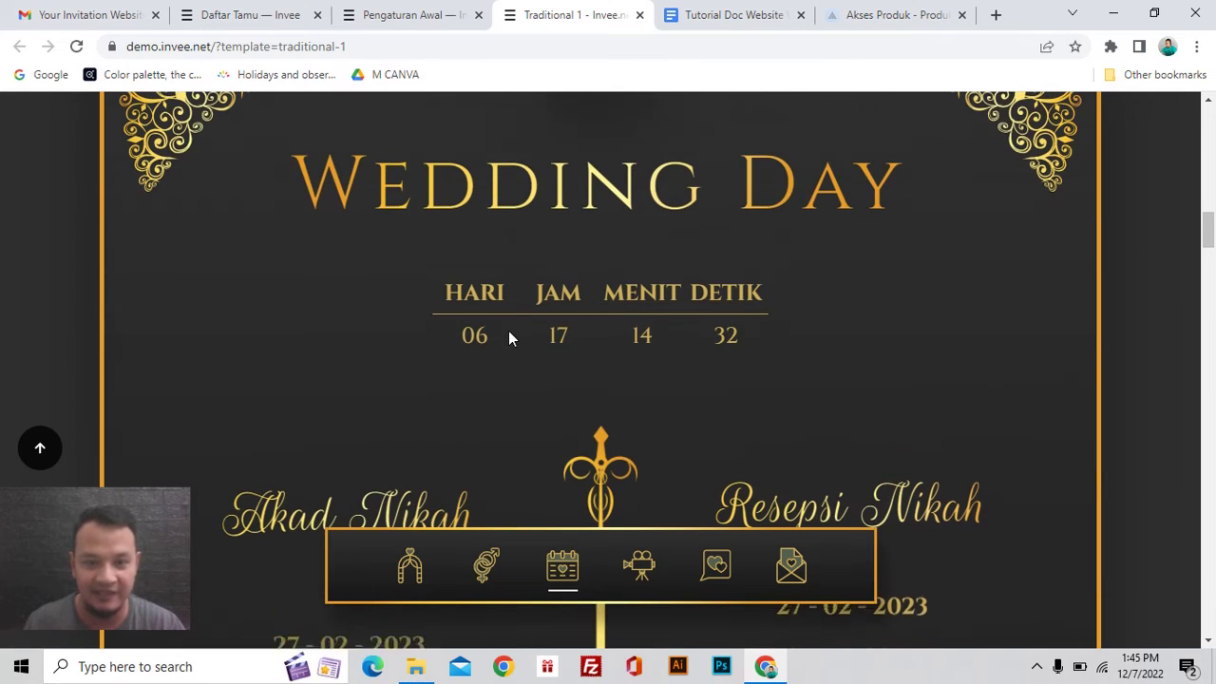
scroll(637, 423, "down", 2)
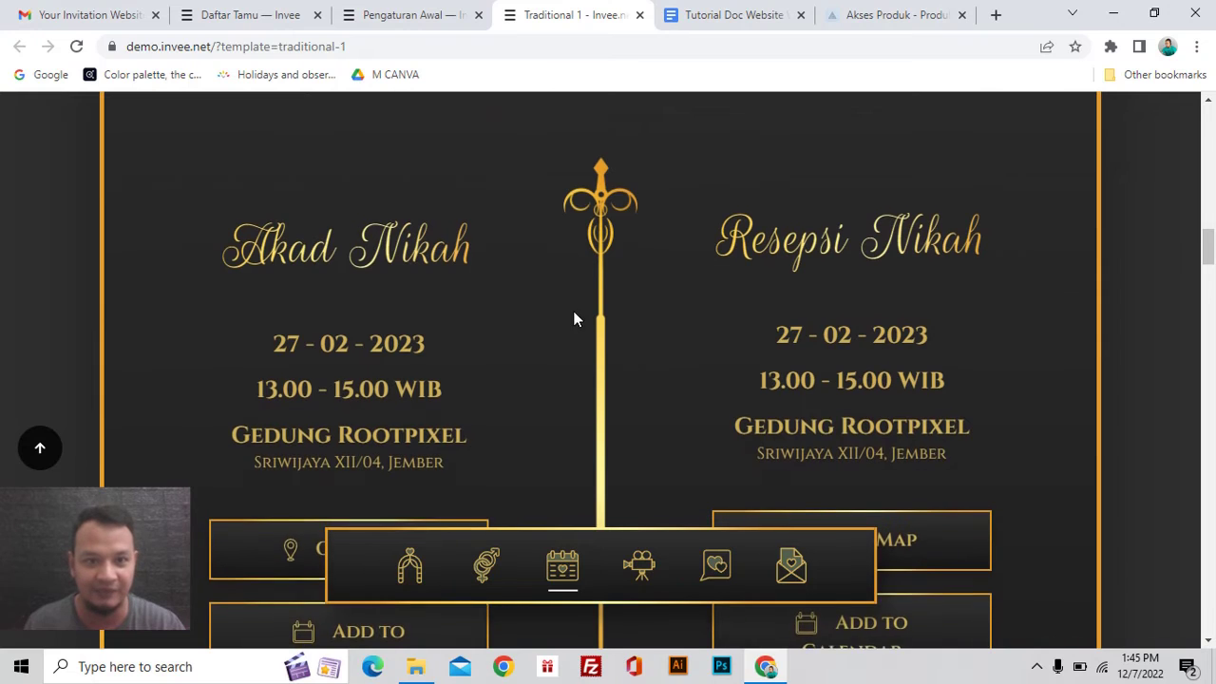
scroll(573, 317, "down", 2)
left_click(383, 16)
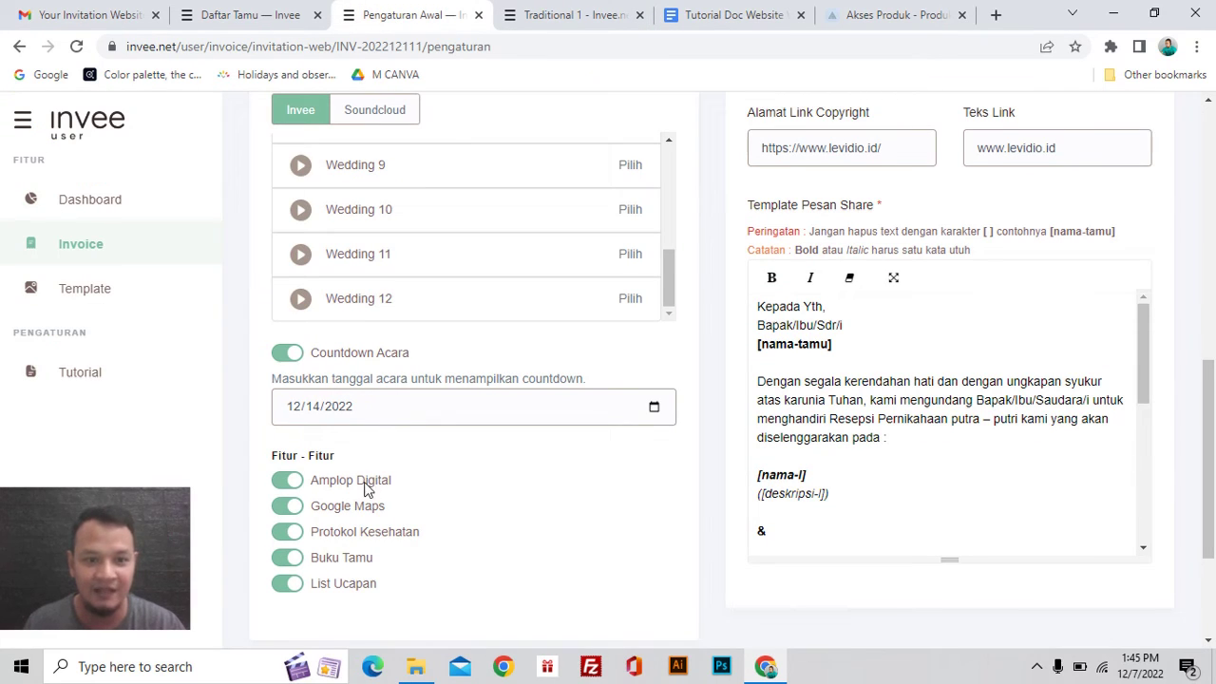
scroll(314, 490, "up", 1)
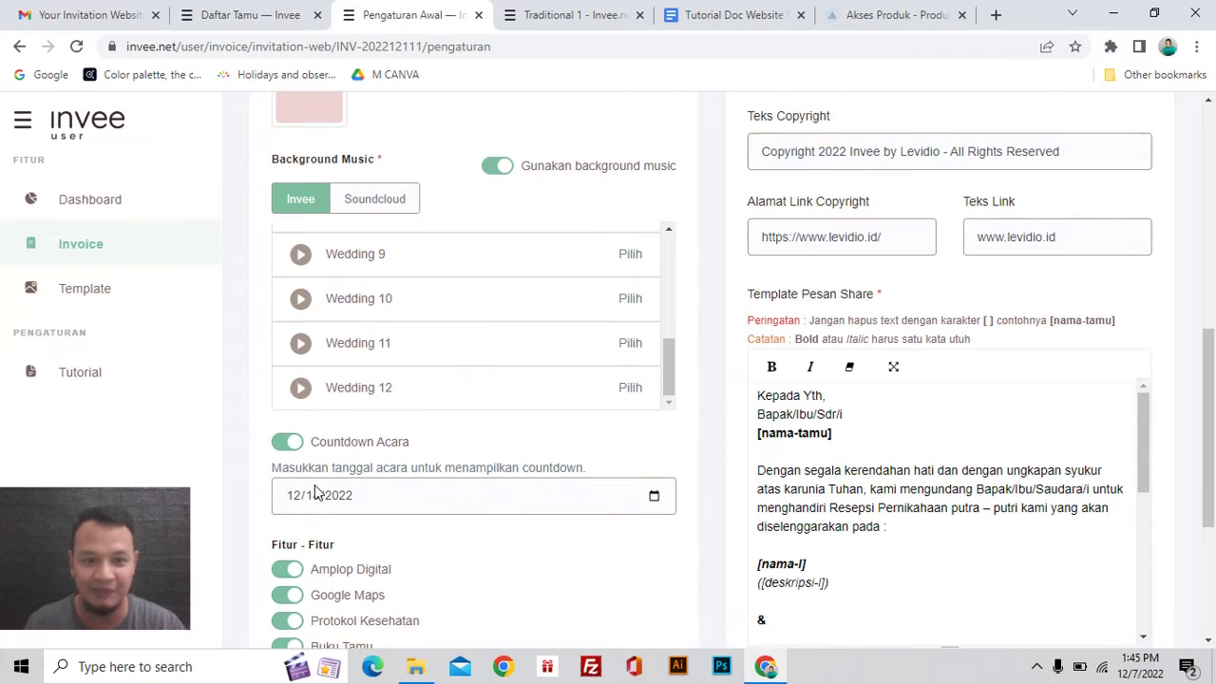
scroll(314, 490, "down", 1)
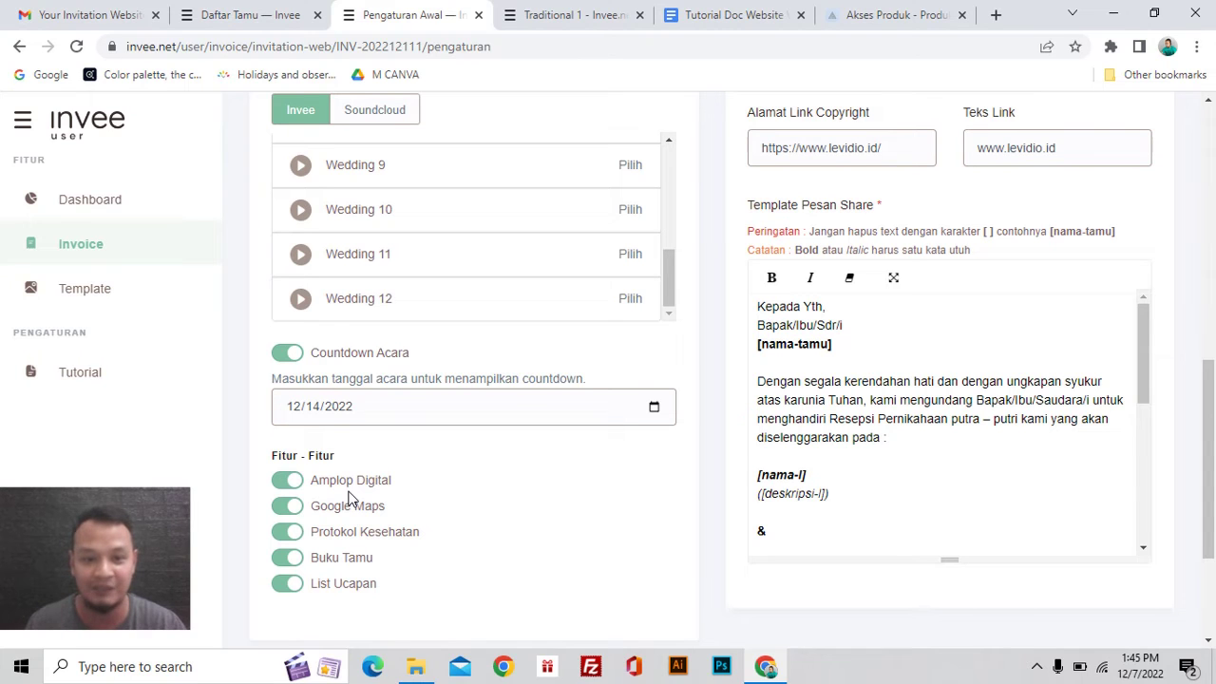
left_click(568, 16)
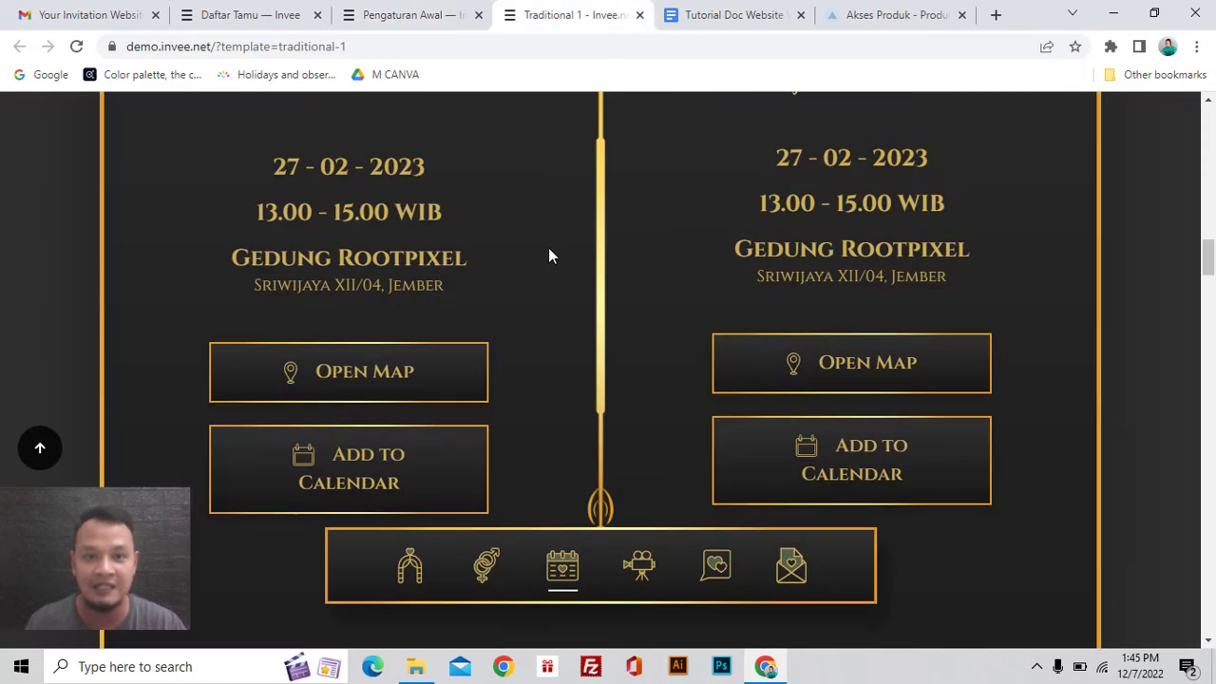
scroll(572, 365, "down", 3)
scroll(572, 366, "up", 3)
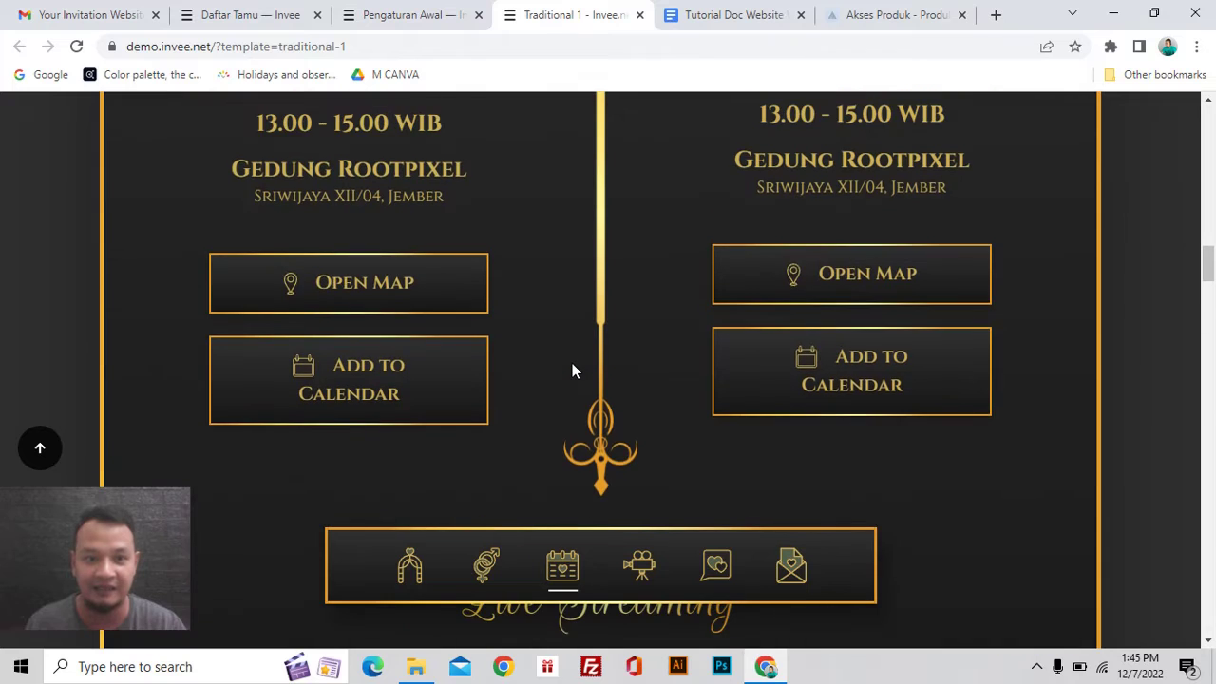
scroll(689, 348, "down", 20)
scroll(674, 344, "down", 10)
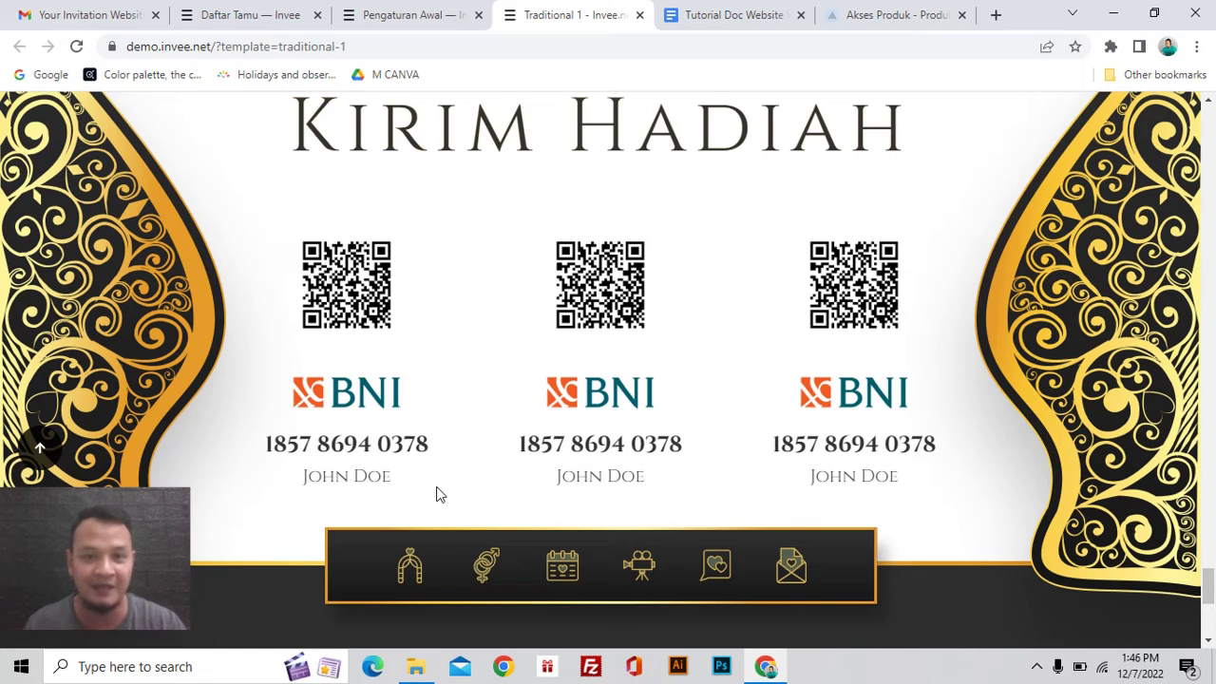
key("ctrl+shift+Tab")
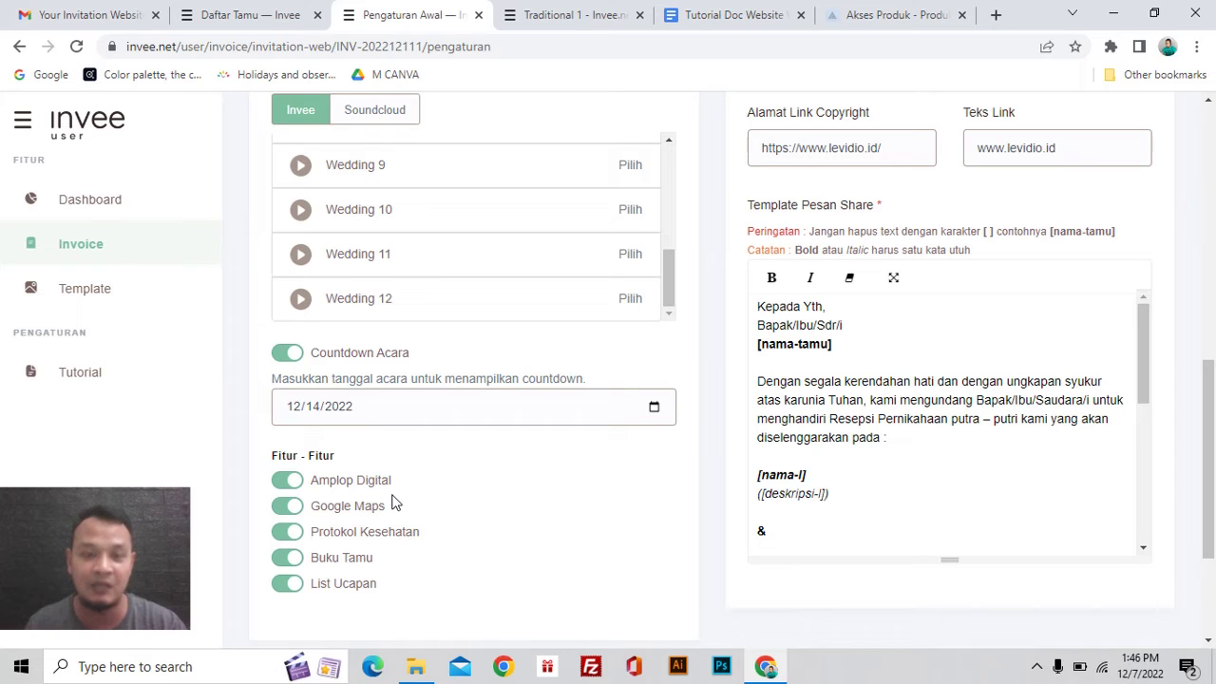
left_click(570, 15)
scroll(612, 168, "up", 5)
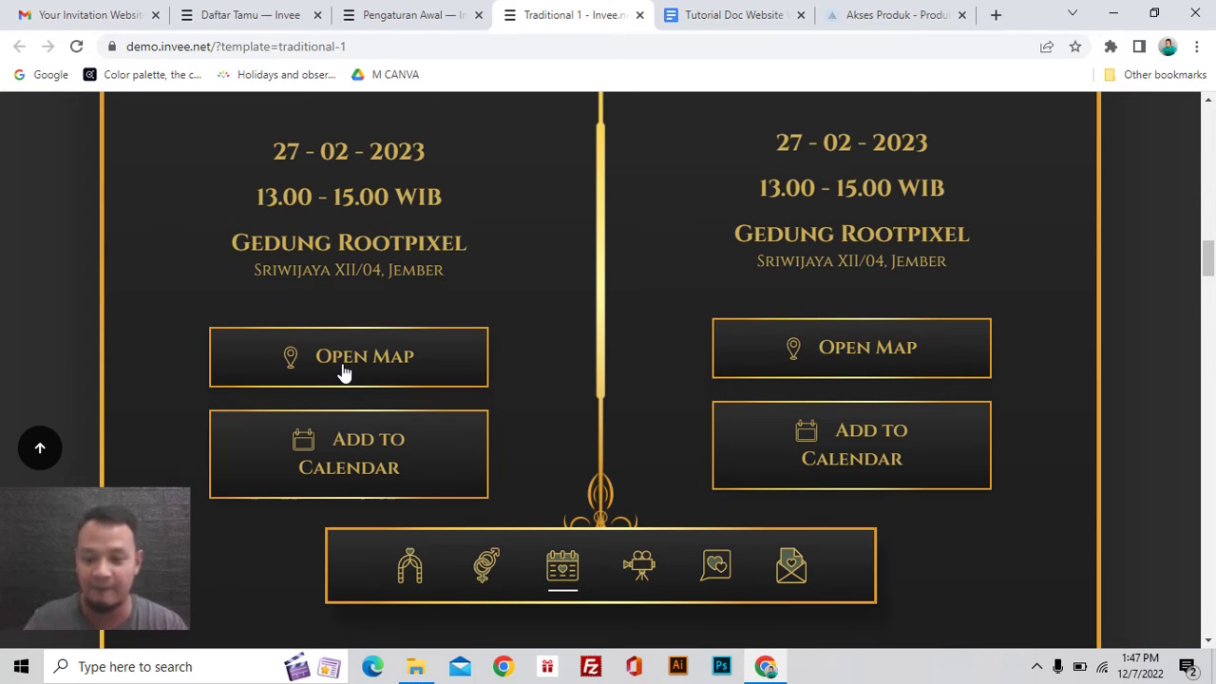
key("ctrl+shift+Tab")
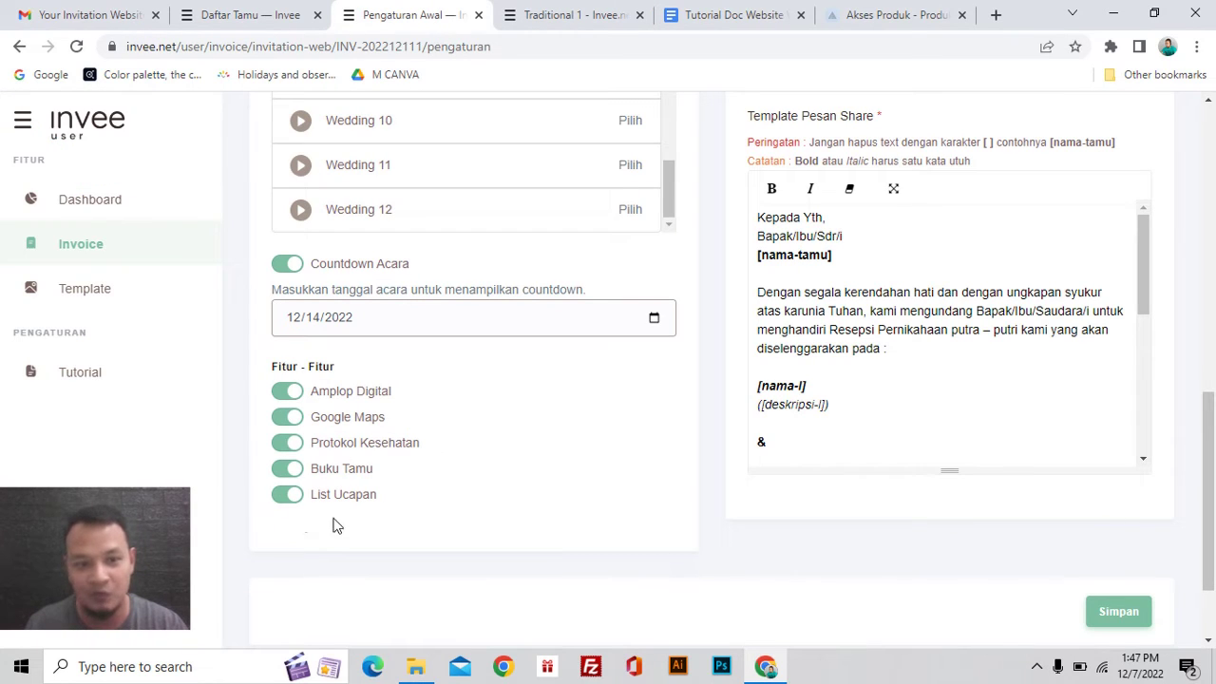
Step: Look through the Traditional 1 demo's RSVP, BNI gift and wishes sections
left_click(570, 16)
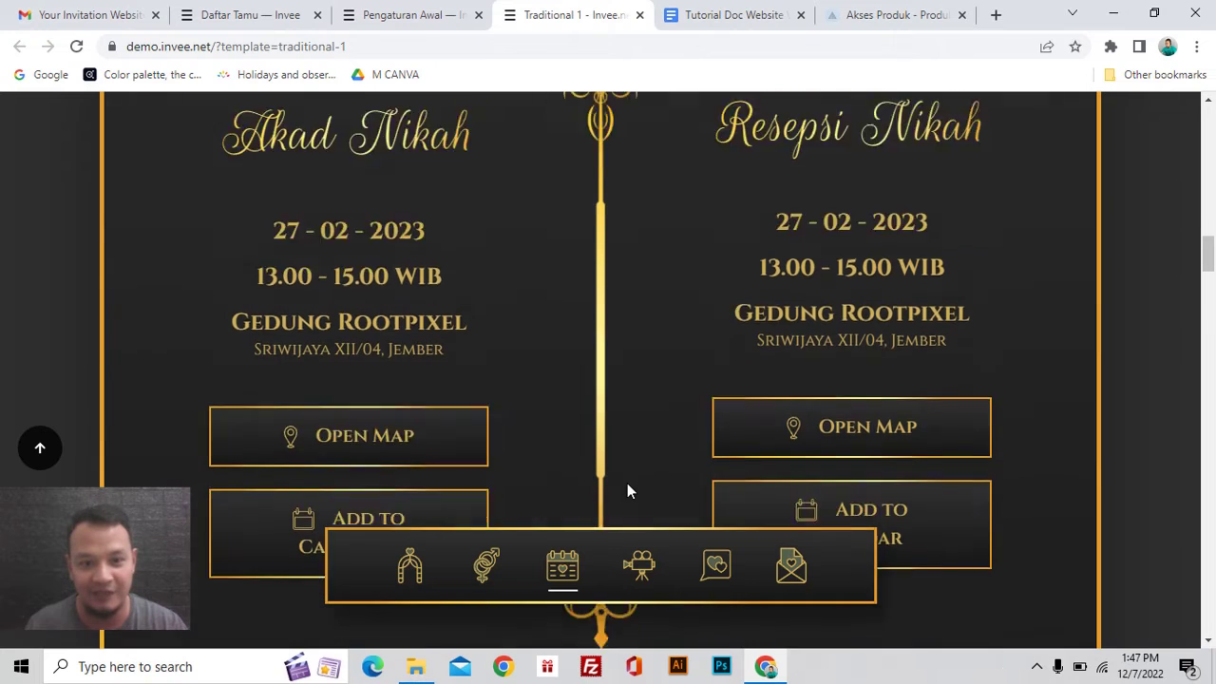
scroll(627, 491, "down", 10)
scroll(626, 491, "down", 3)
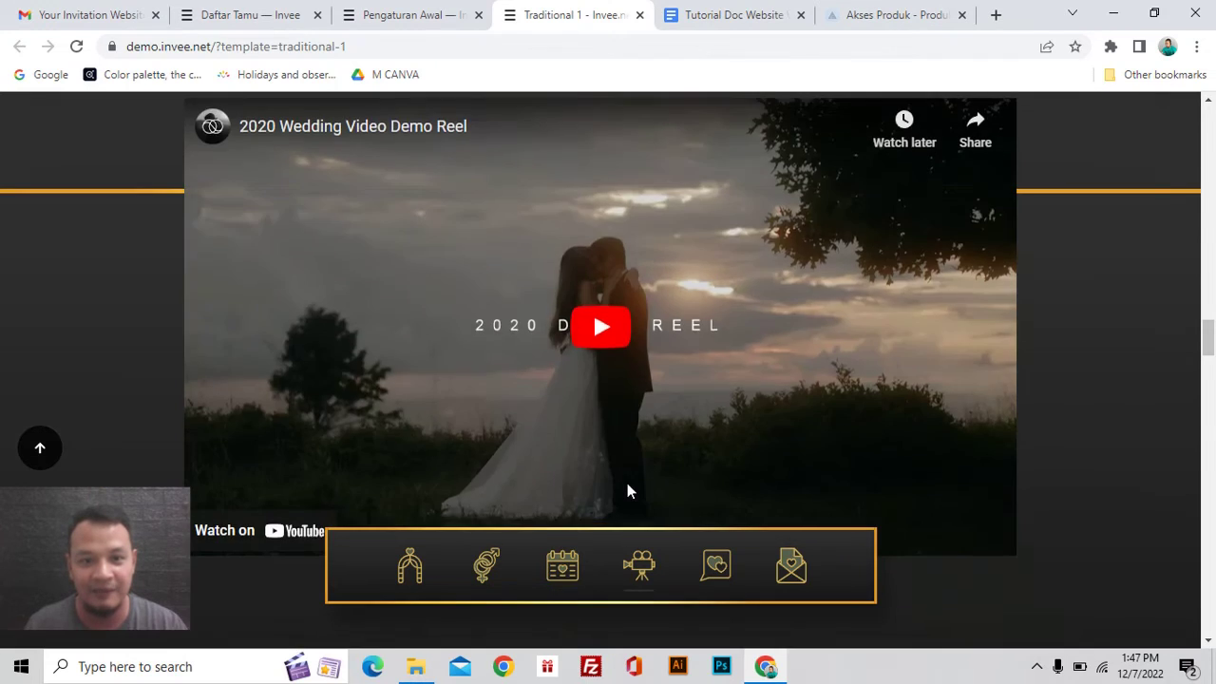
scroll(627, 491, "up", 5)
scroll(624, 427, "down", 12)
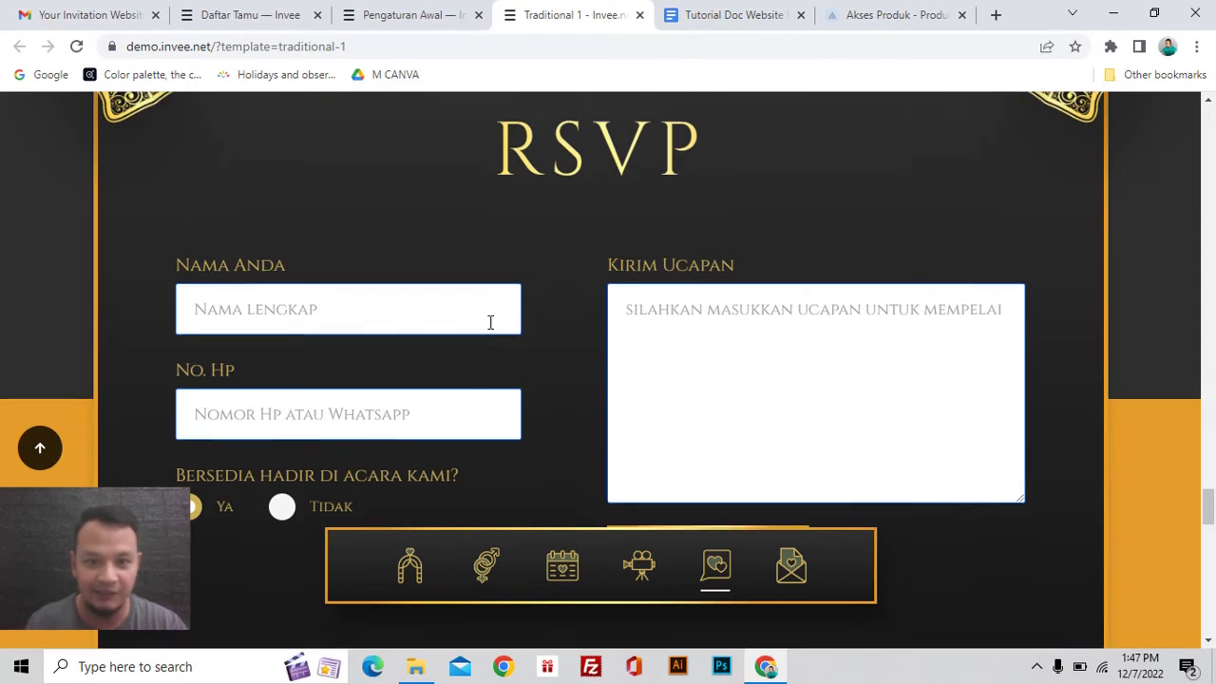
scroll(490, 322, "up", 3)
scroll(656, 278, "down", 3)
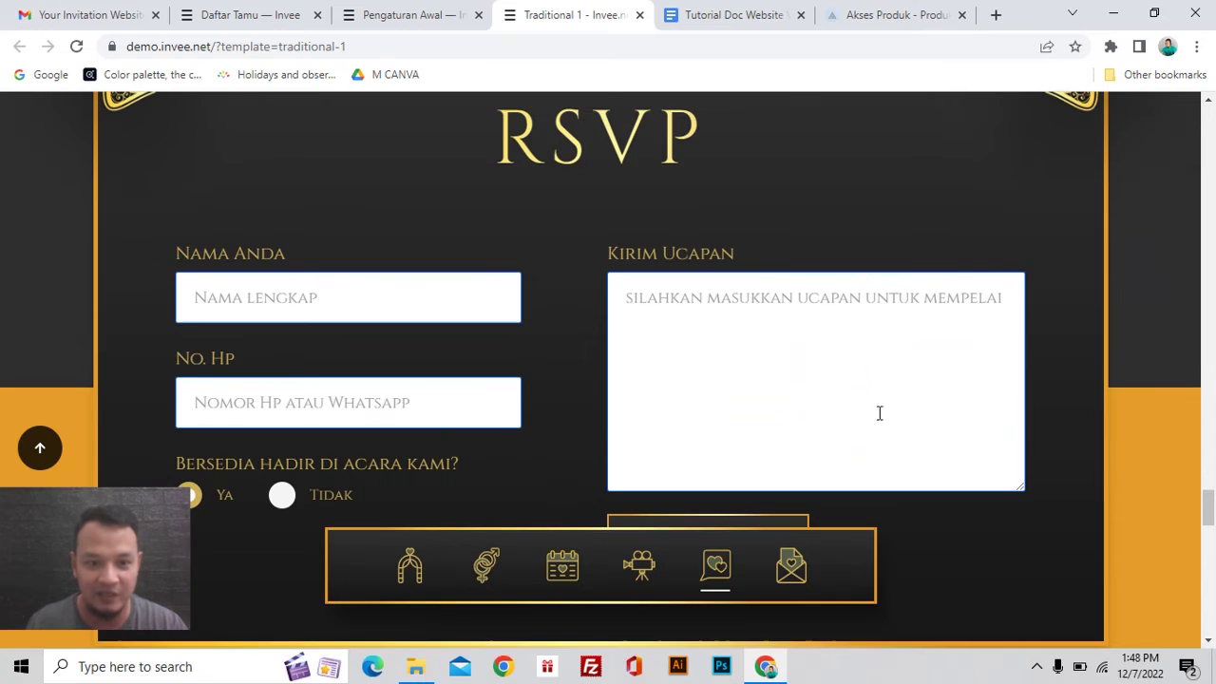
scroll(466, 366, "down", 10)
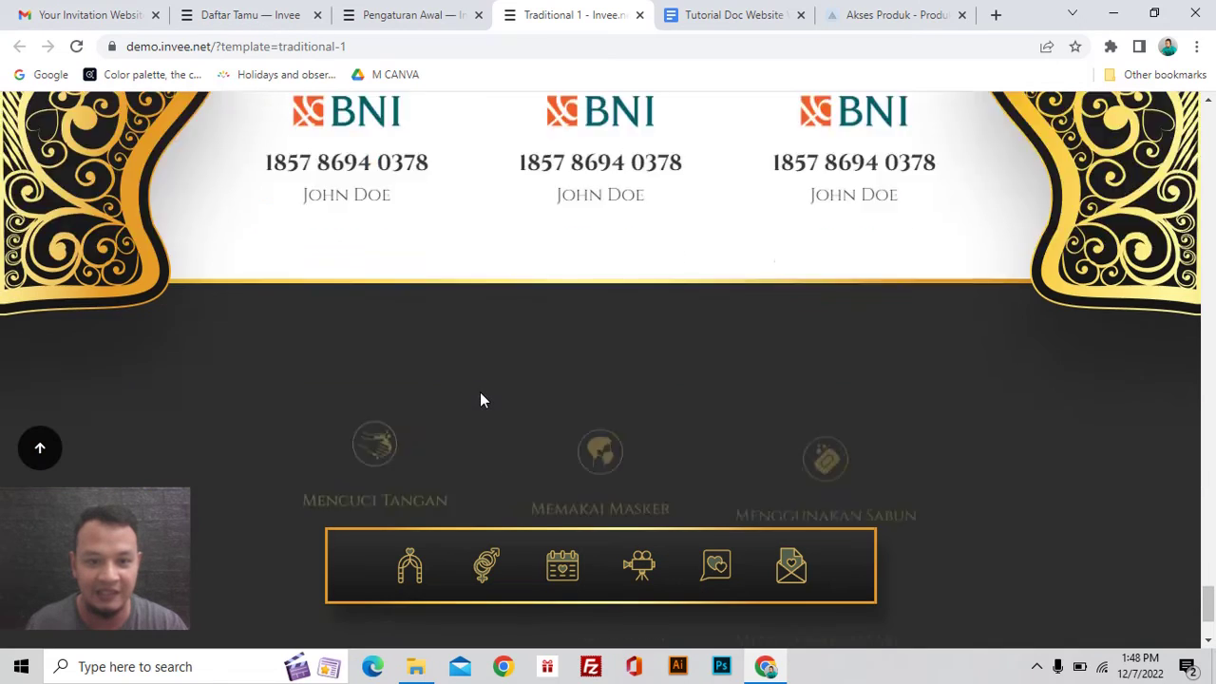
scroll(478, 428, "down", 2)
scroll(275, 351, "up", 2)
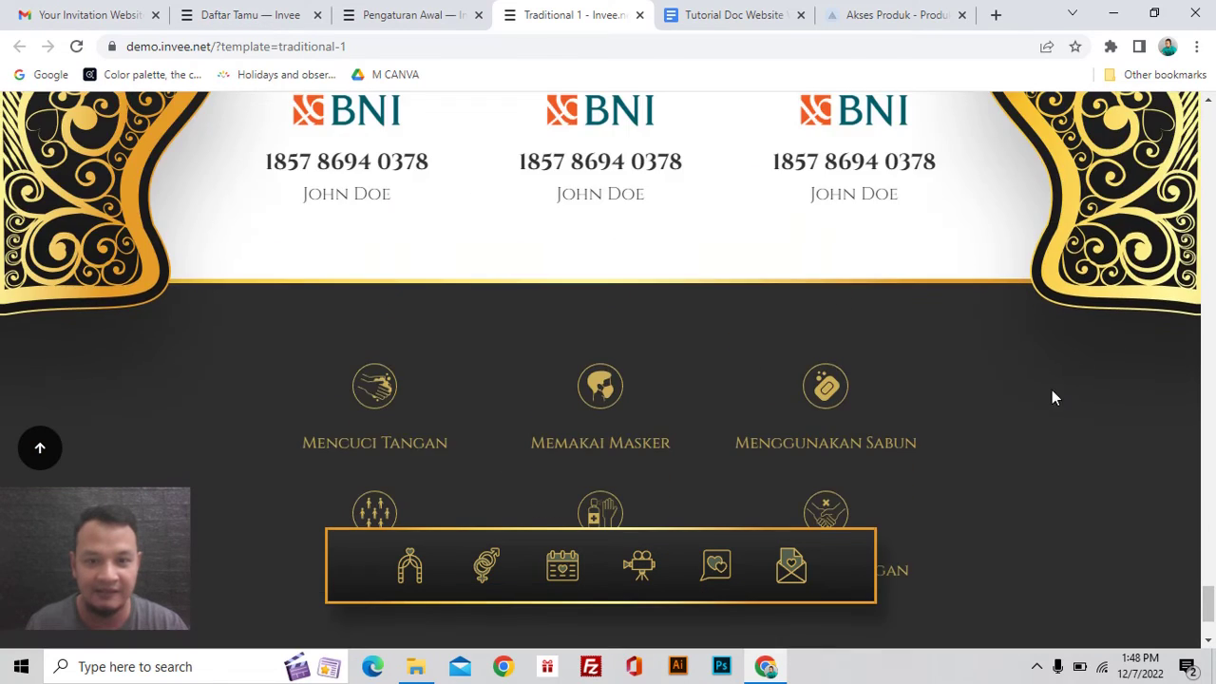
scroll(1004, 383, "up", 8)
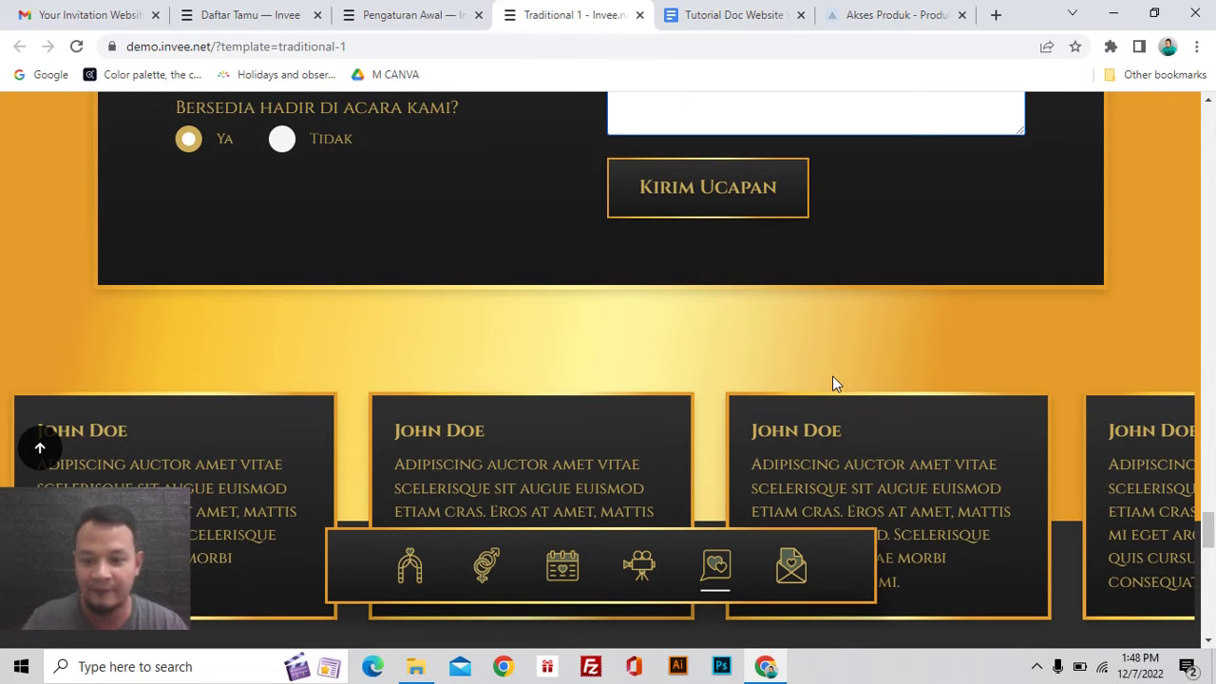
scroll(632, 318, "down", 2)
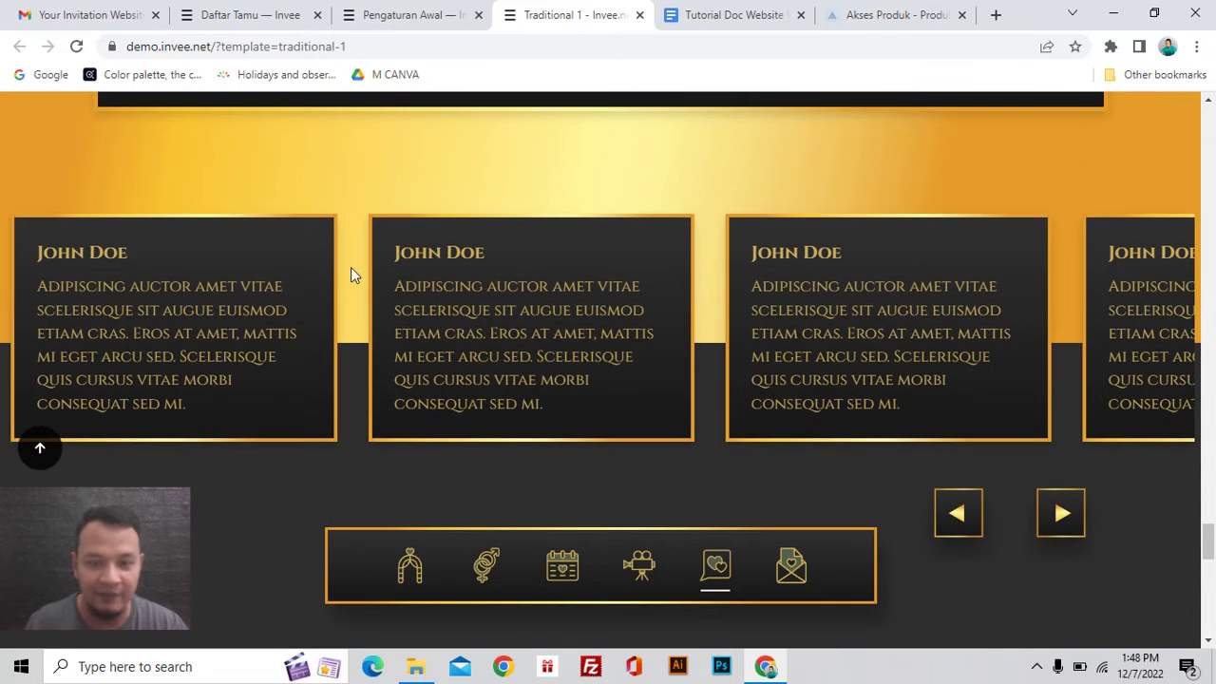
scroll(1034, 384, "up", 1)
scroll(1034, 384, "down", 1)
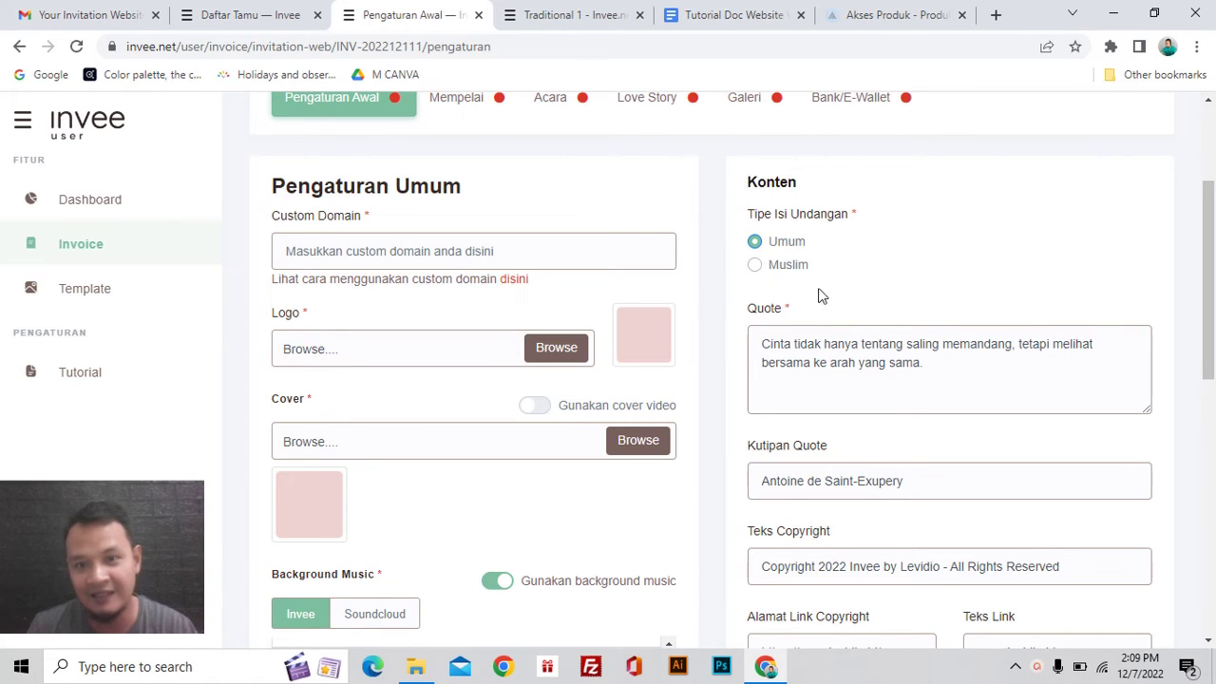
Step: Preview the Muslim quote preset, revert the invitation type to Umum, then view the Traditional 1 demo
left_click(755, 266)
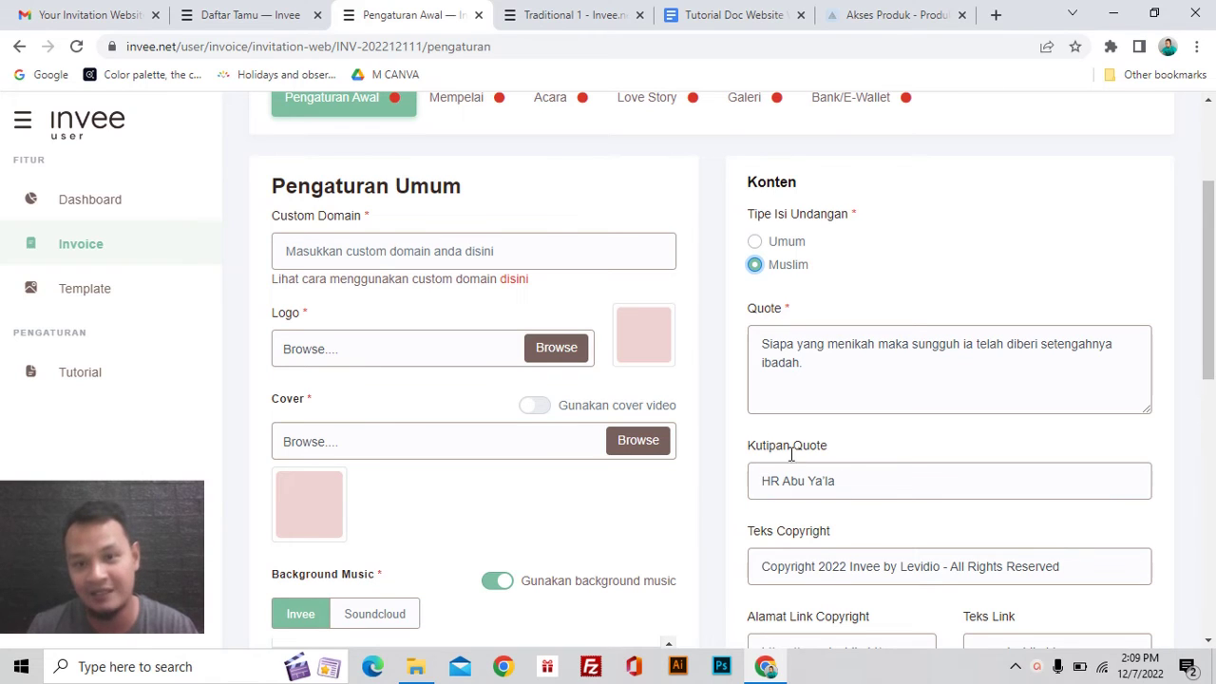
left_click(782, 249)
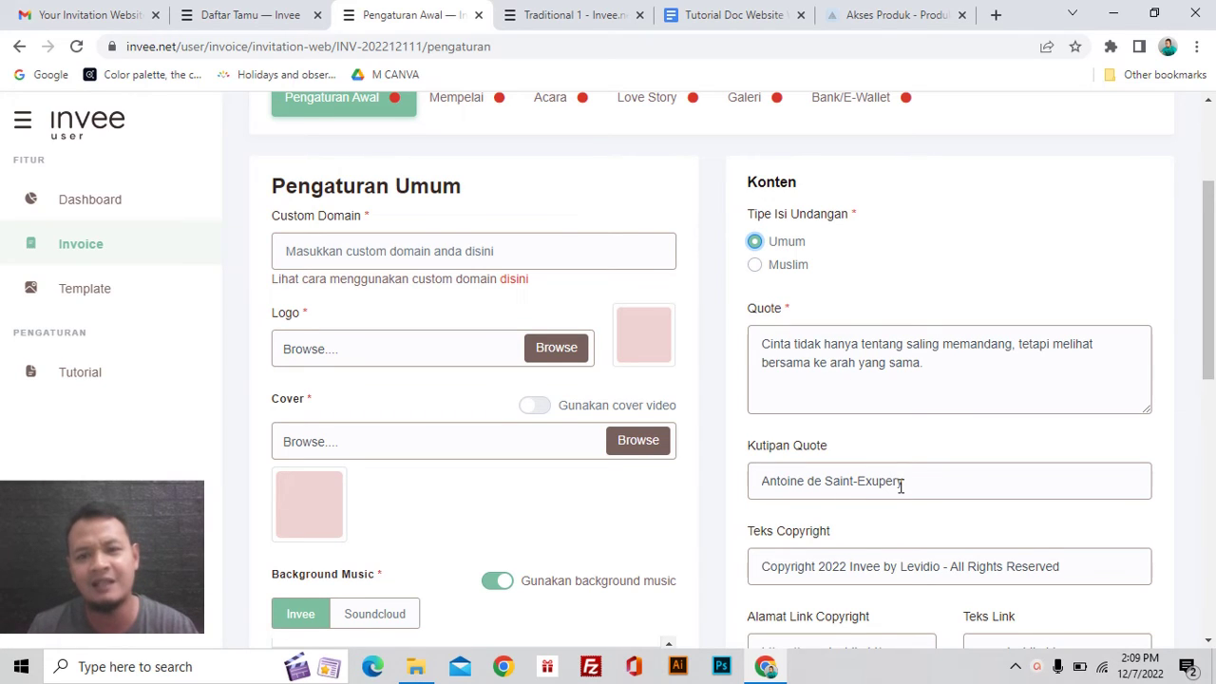
left_click(576, 16)
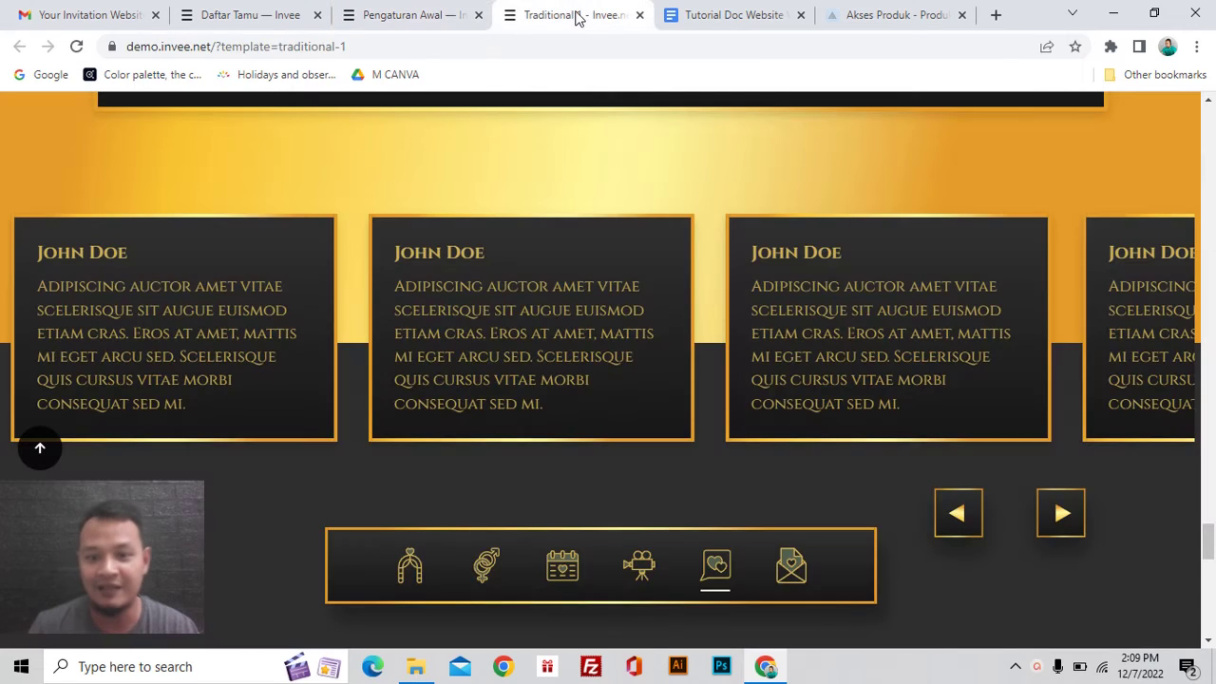
Step: Scroll the demo to its quote and select the Andre Maurois attribution
scroll(686, 245, "up", 10)
scroll(601, 195, "up", 4)
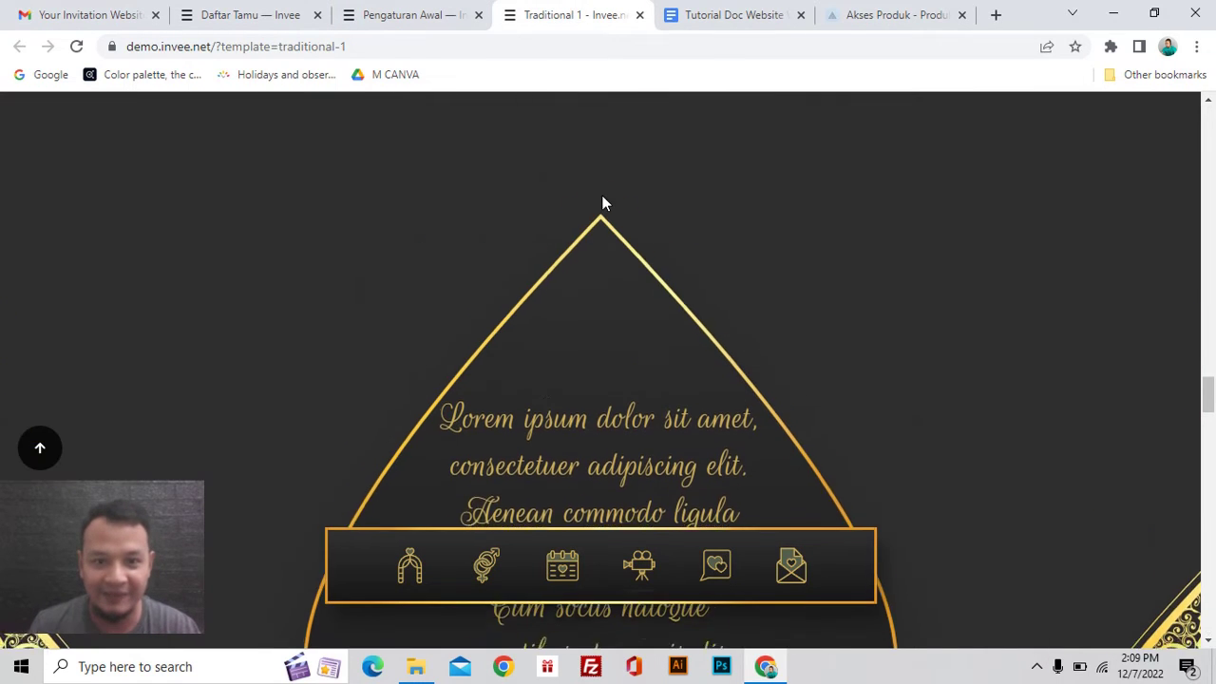
scroll(622, 262, "down", 3)
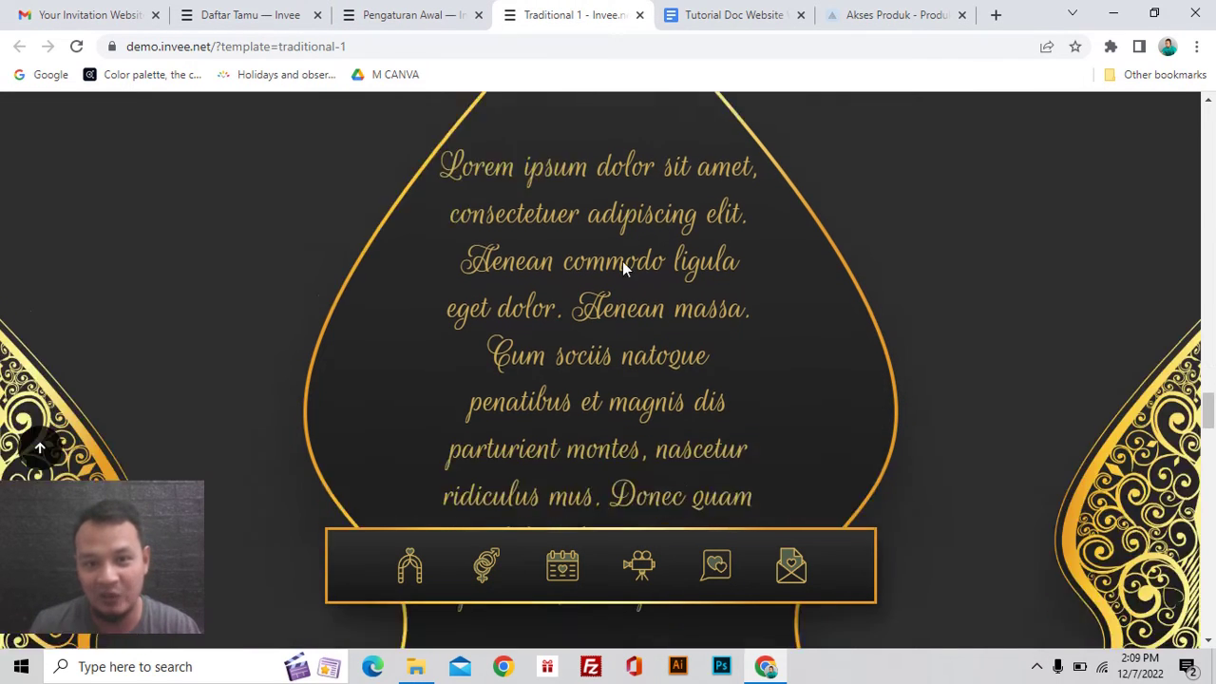
scroll(502, 239, "up", 2)
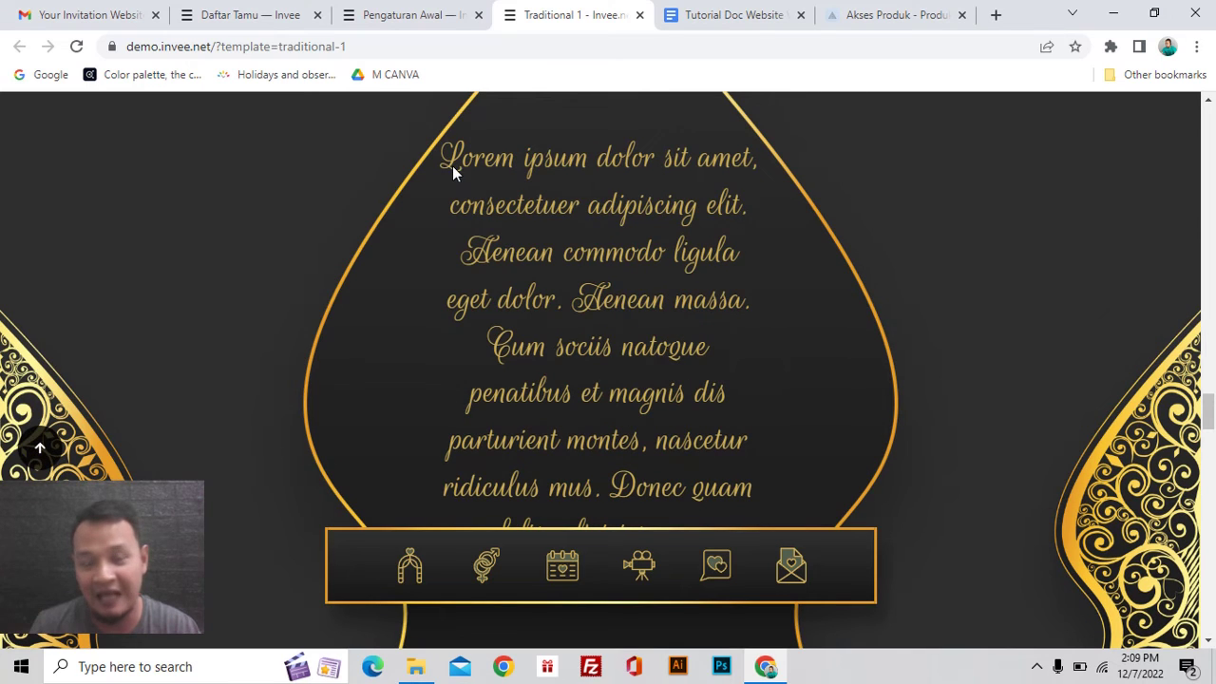
scroll(714, 228, "down", 1)
scroll(706, 320, "down", 2)
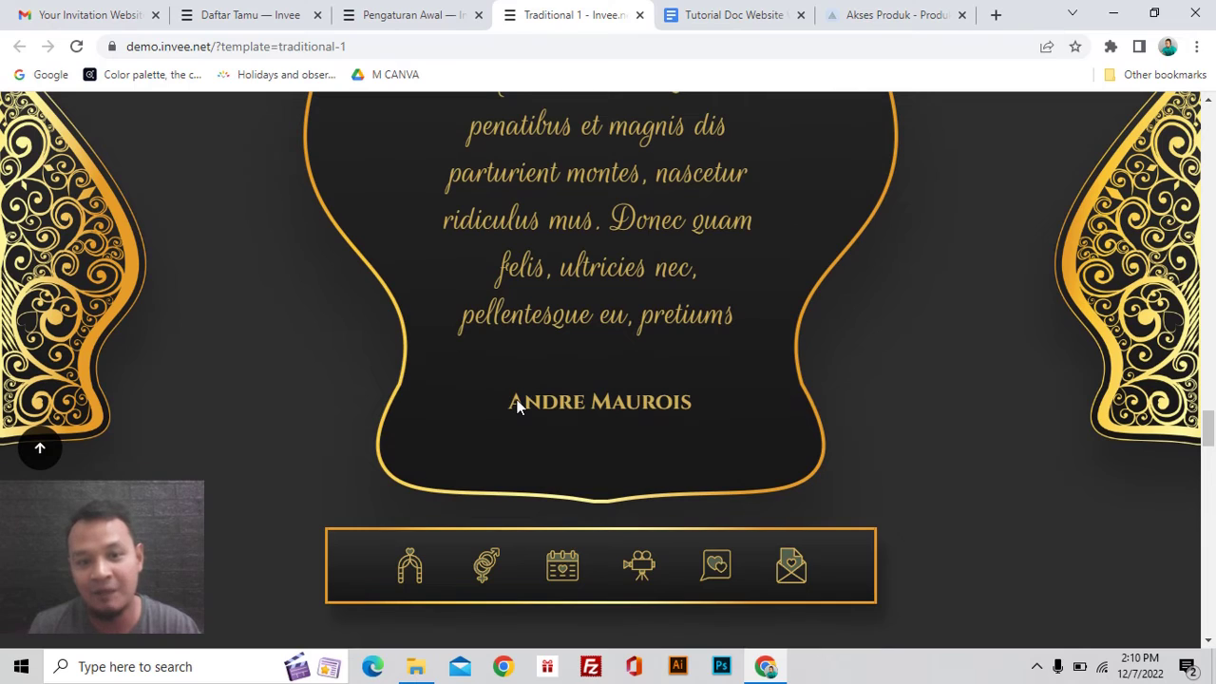
left_click_drag(517, 404, 596, 403)
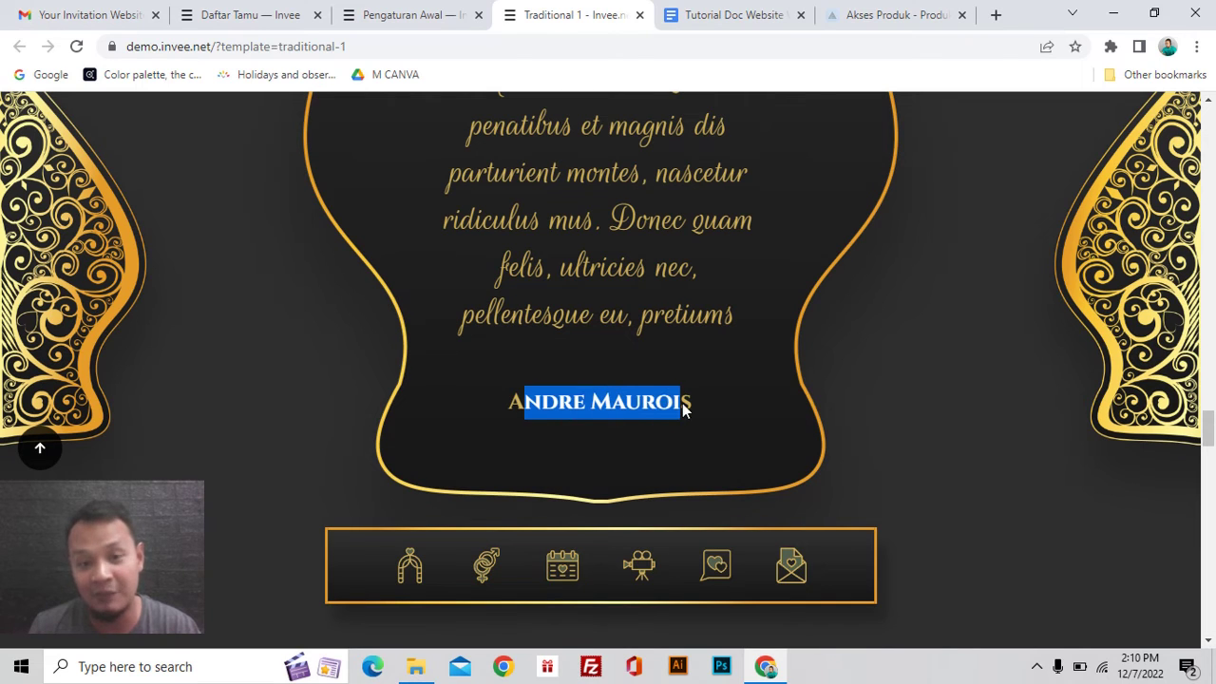
left_click_drag(687, 407, 638, 408)
left_click_drag(525, 404, 514, 405)
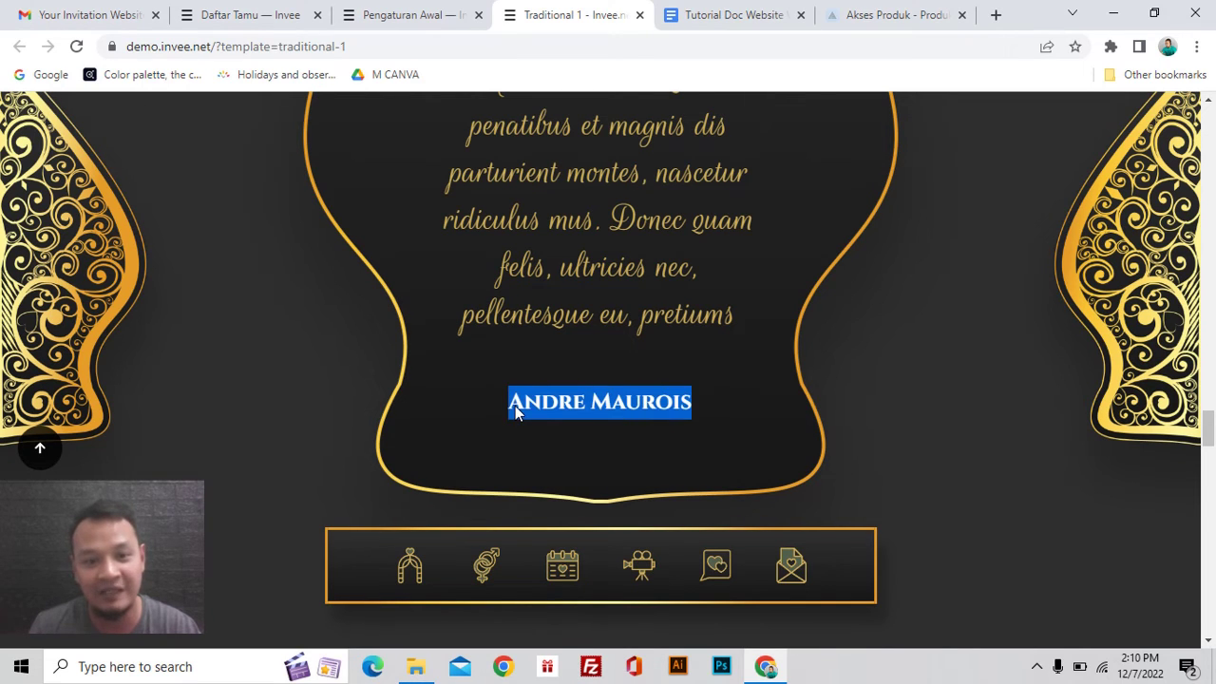
Step: Return to the Pengaturan Awal form and focus its Umum Quote text for comparison
scroll(515, 405, "up", 1)
scroll(514, 405, "down", 1)
scroll(562, 392, "up", 1)
scroll(562, 392, "up", 2)
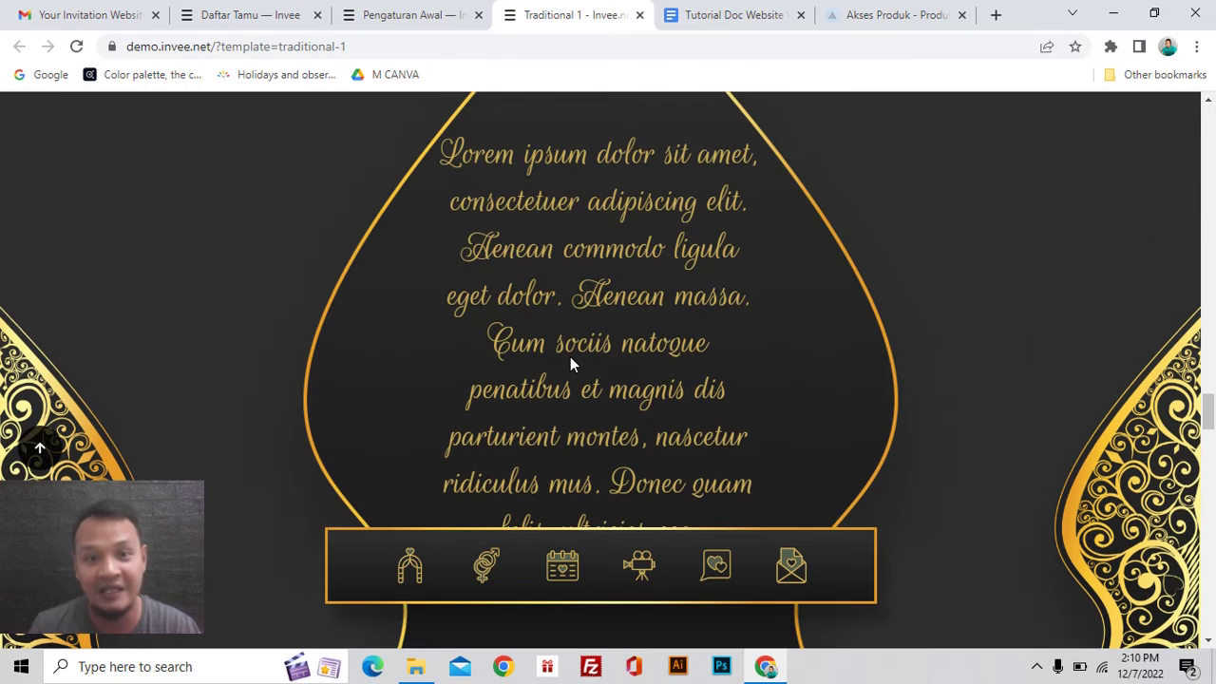
scroll(745, 297, "down", 1)
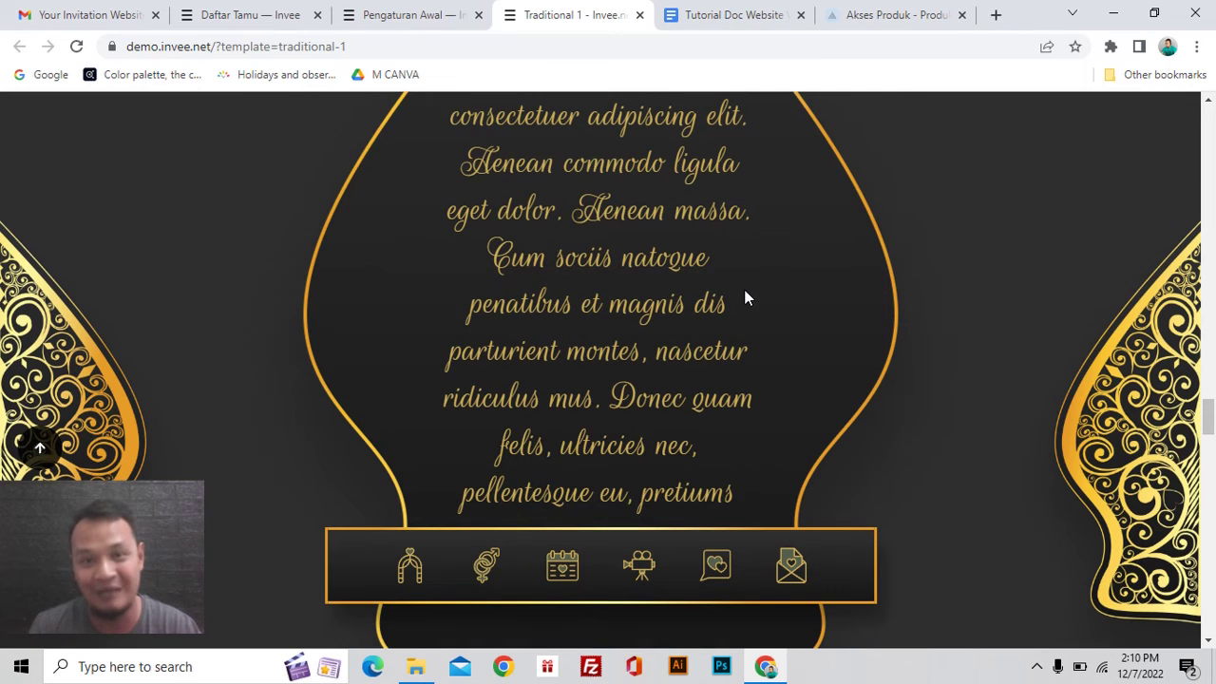
scroll(743, 297, "up", 2)
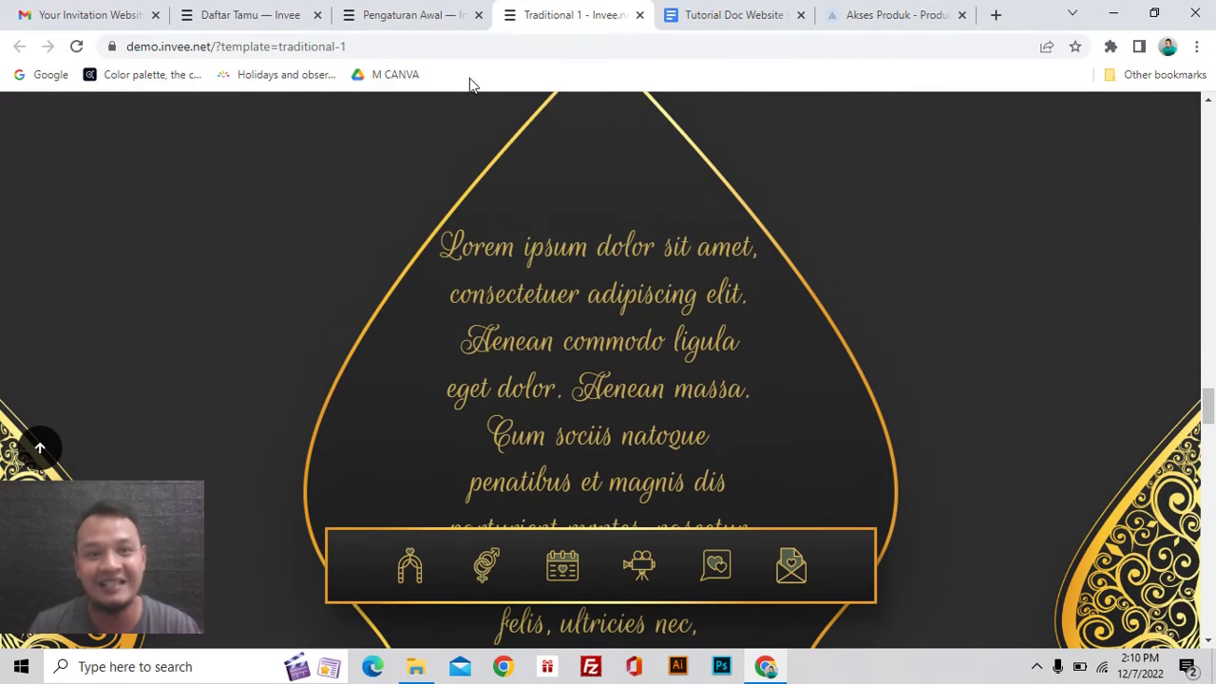
left_click(394, 19)
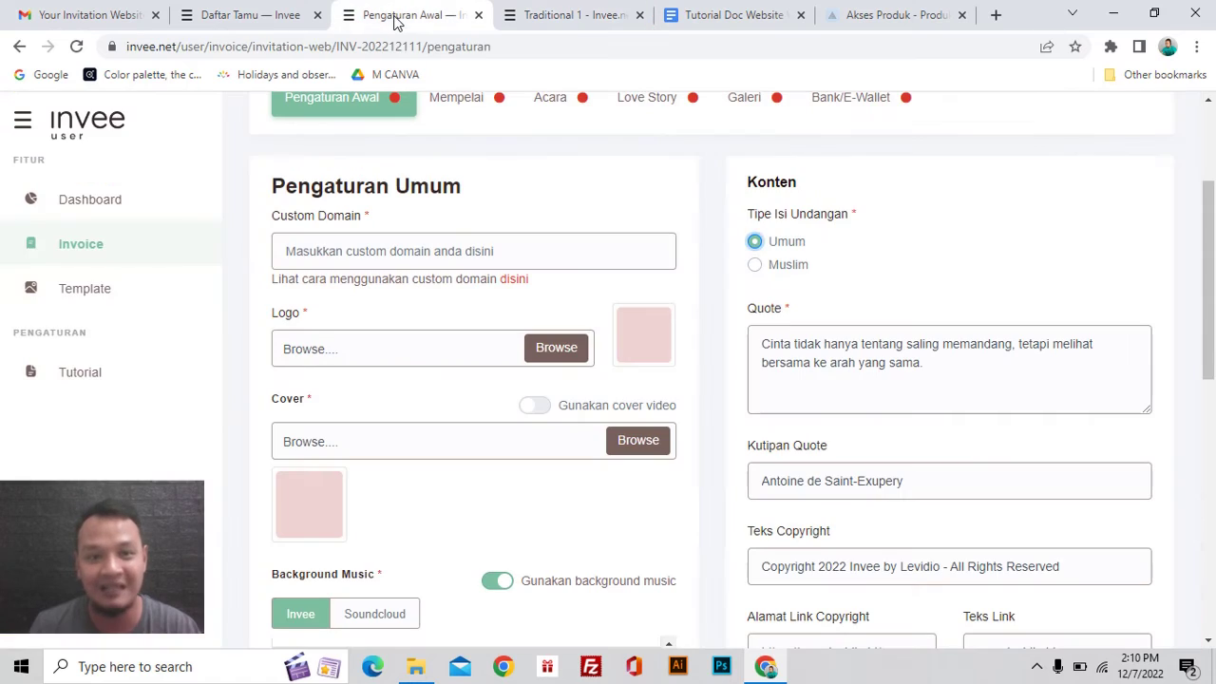
left_click(939, 374)
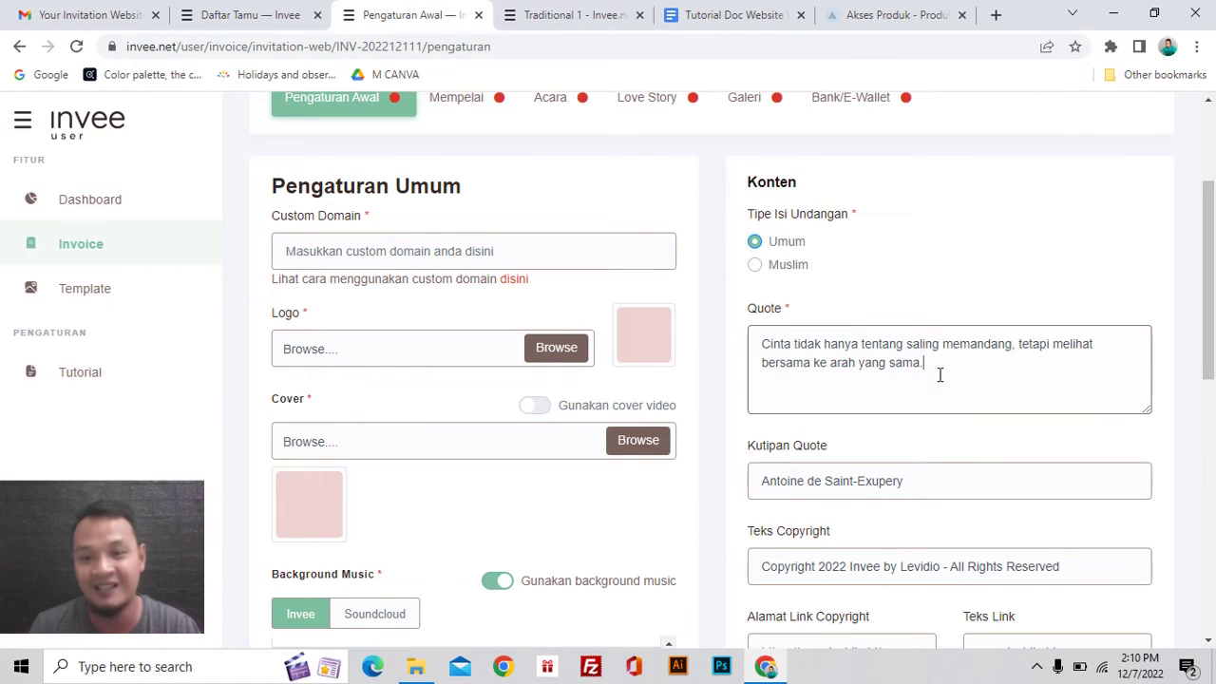
Step: Go through the empty Mempelai groom and bride photo, name, description and social link fields
left_click(922, 484)
scroll(922, 484, "up", 1)
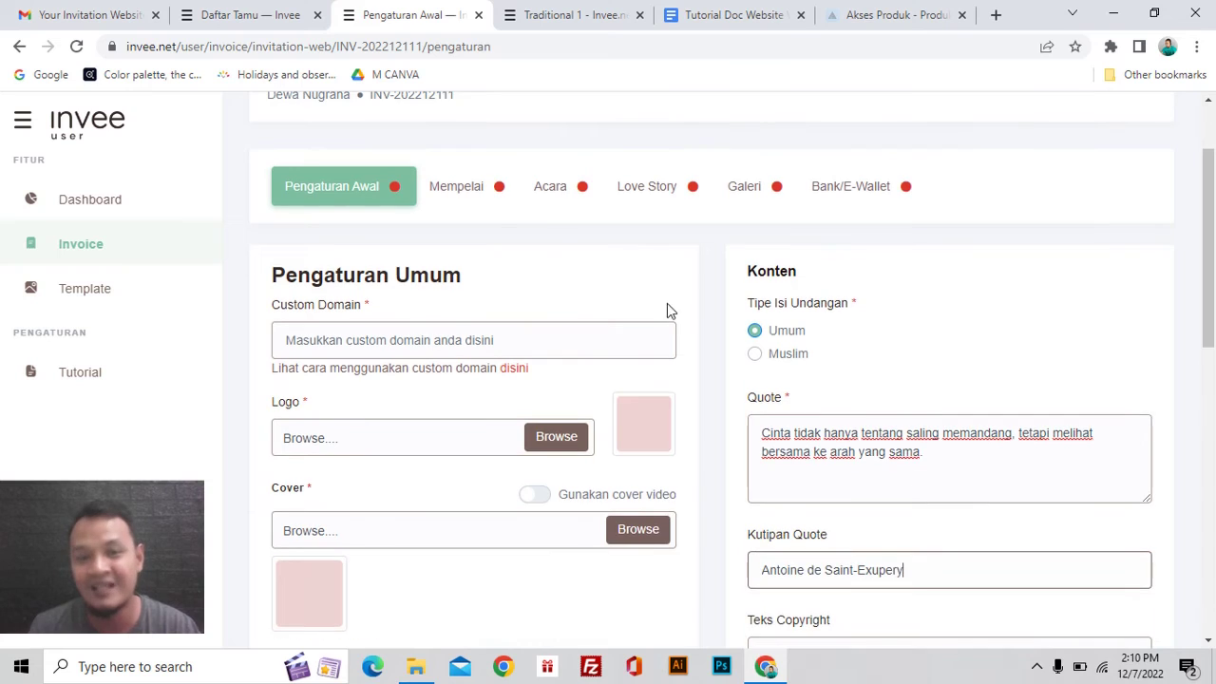
left_click(472, 201)
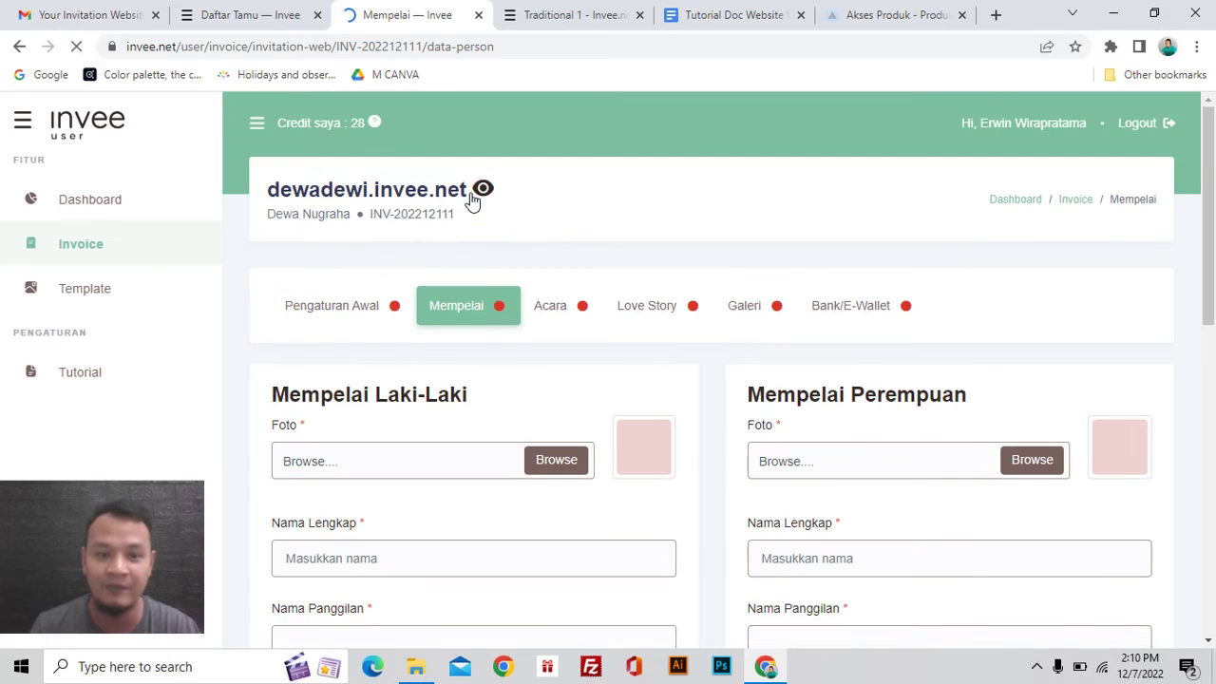
scroll(539, 273, "down", 2)
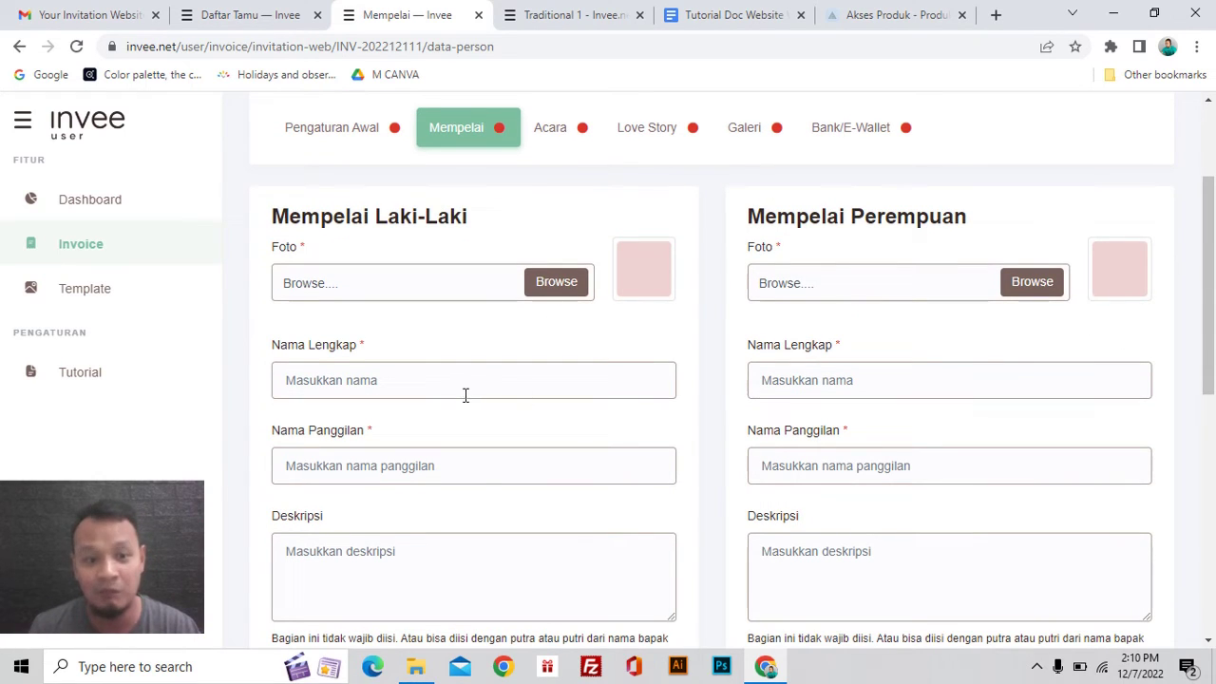
scroll(464, 396, "down", 1)
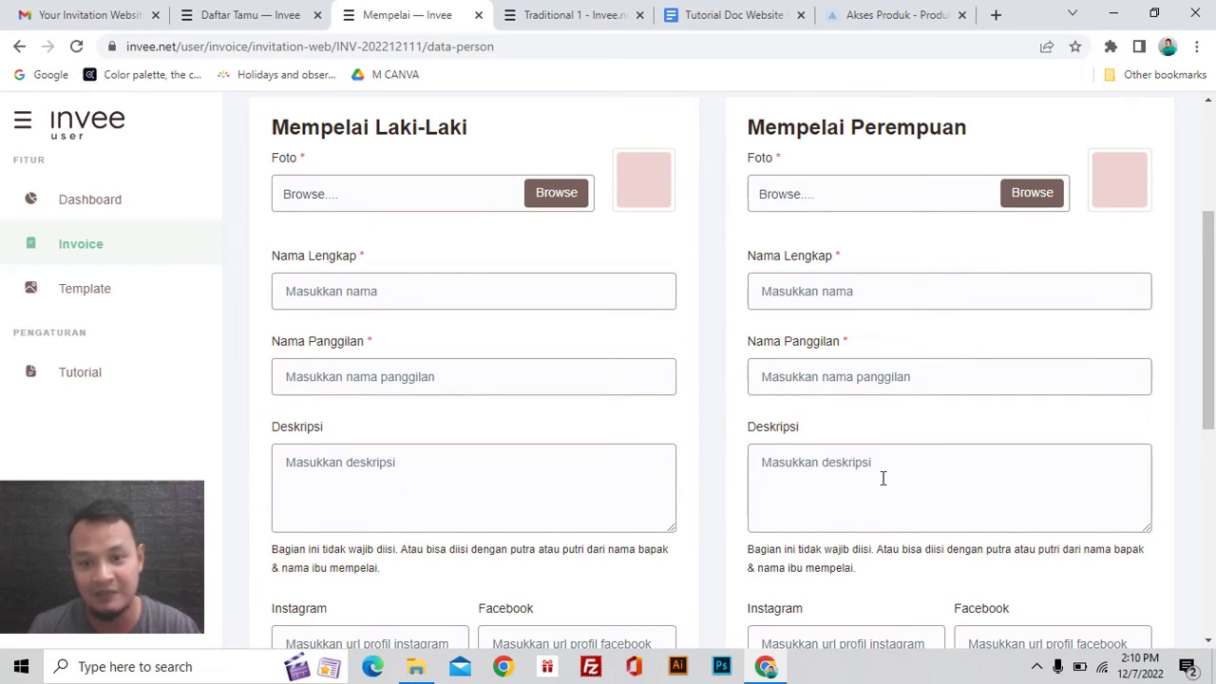
scroll(554, 482, "down", 1)
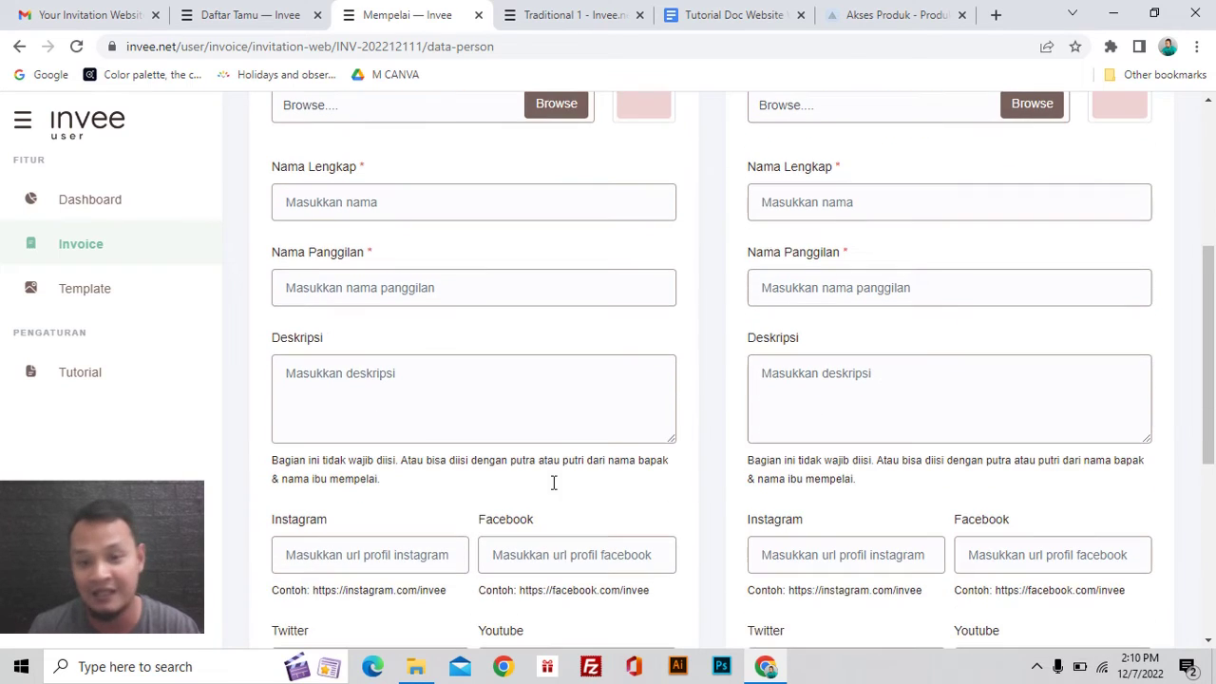
scroll(564, 432, "down", 2)
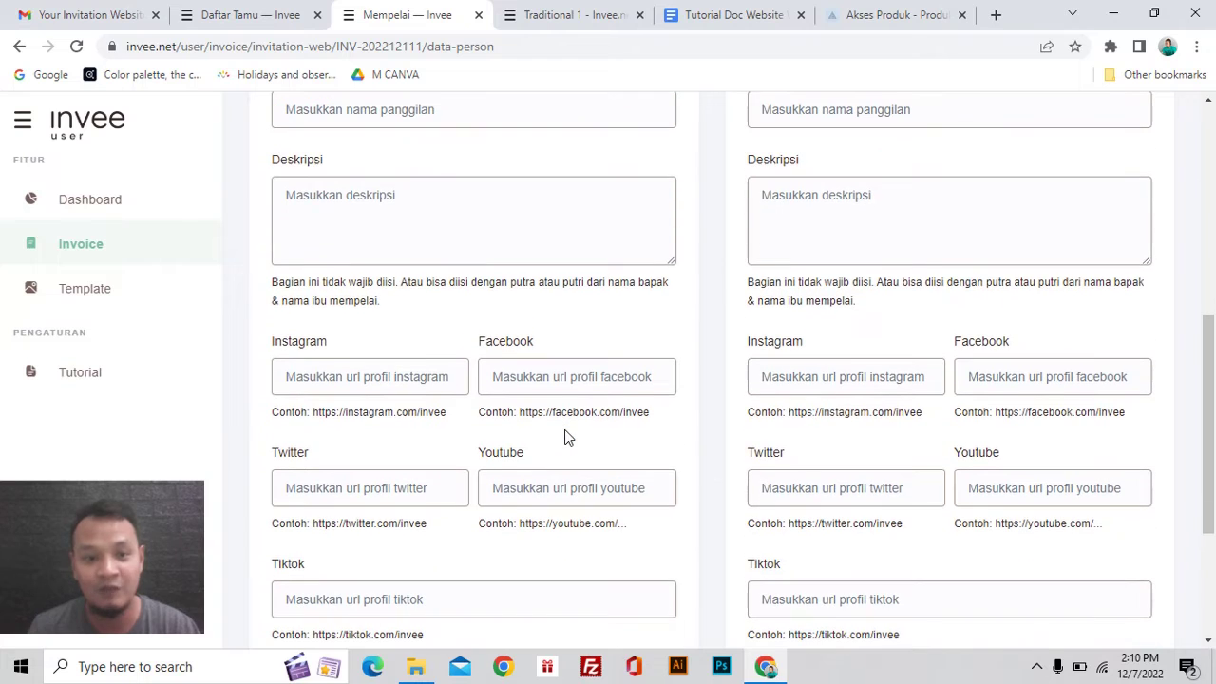
scroll(564, 437, "down", 1)
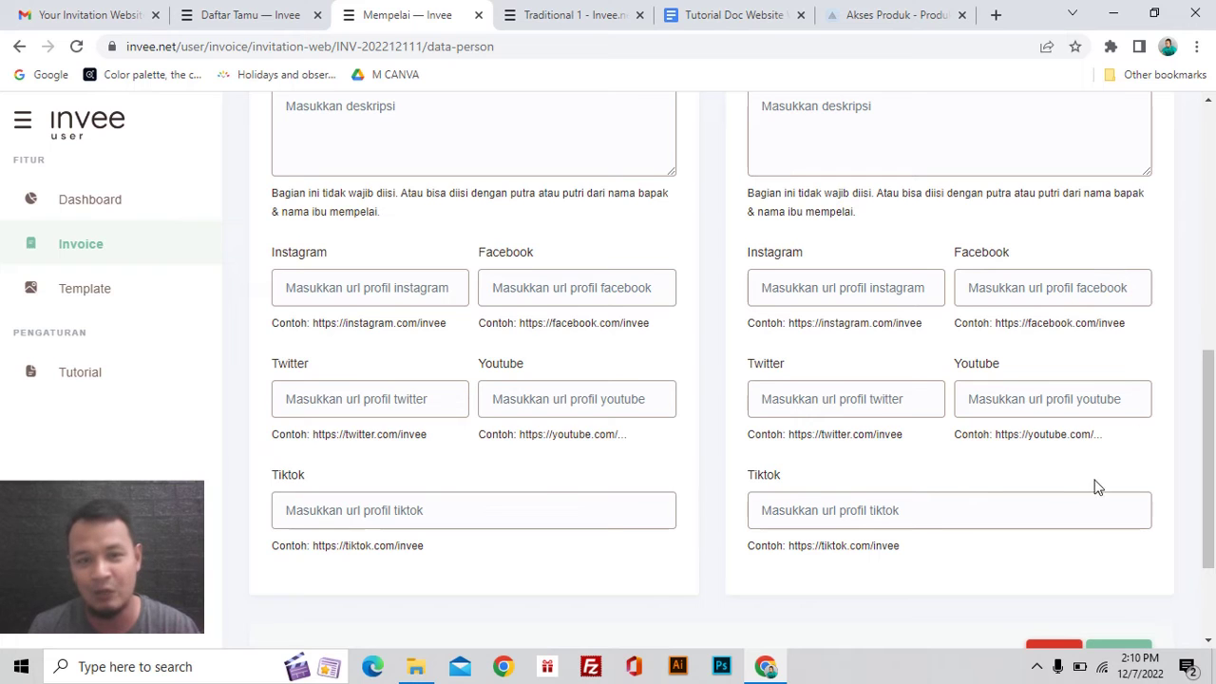
Step: Look over the demo's couple profiles, then return to the Mempelai form with Ctrl+Shift+Tab
left_click(594, 15)
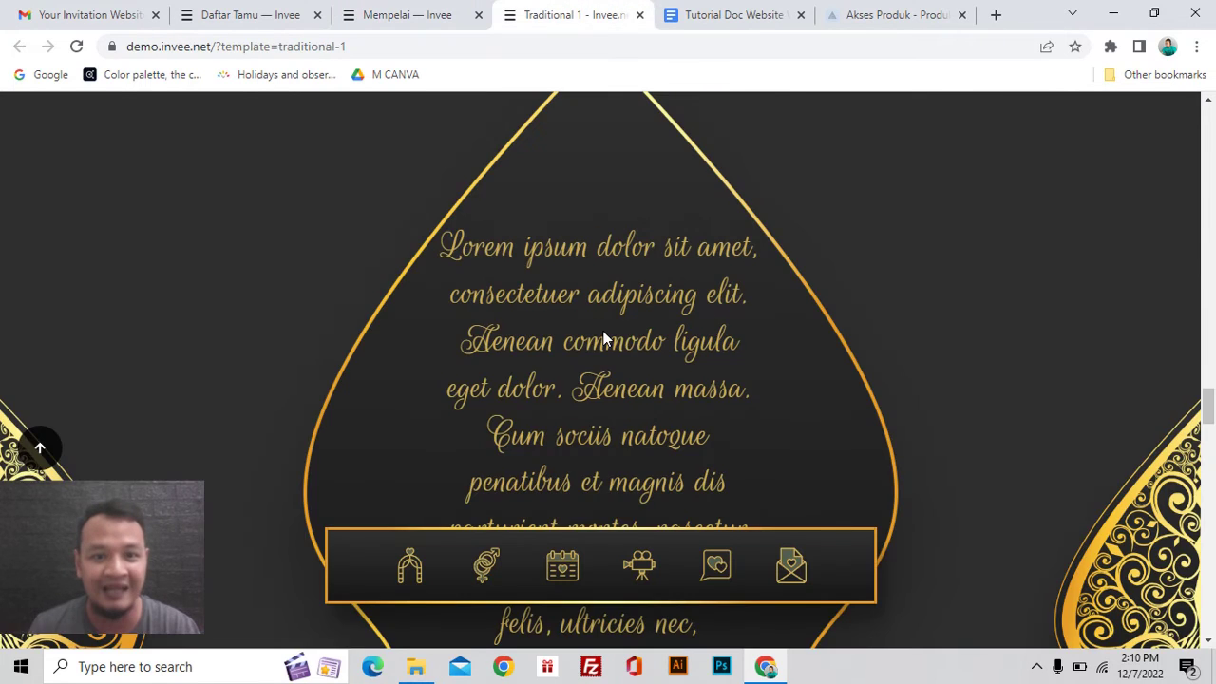
scroll(605, 339, "up", 3)
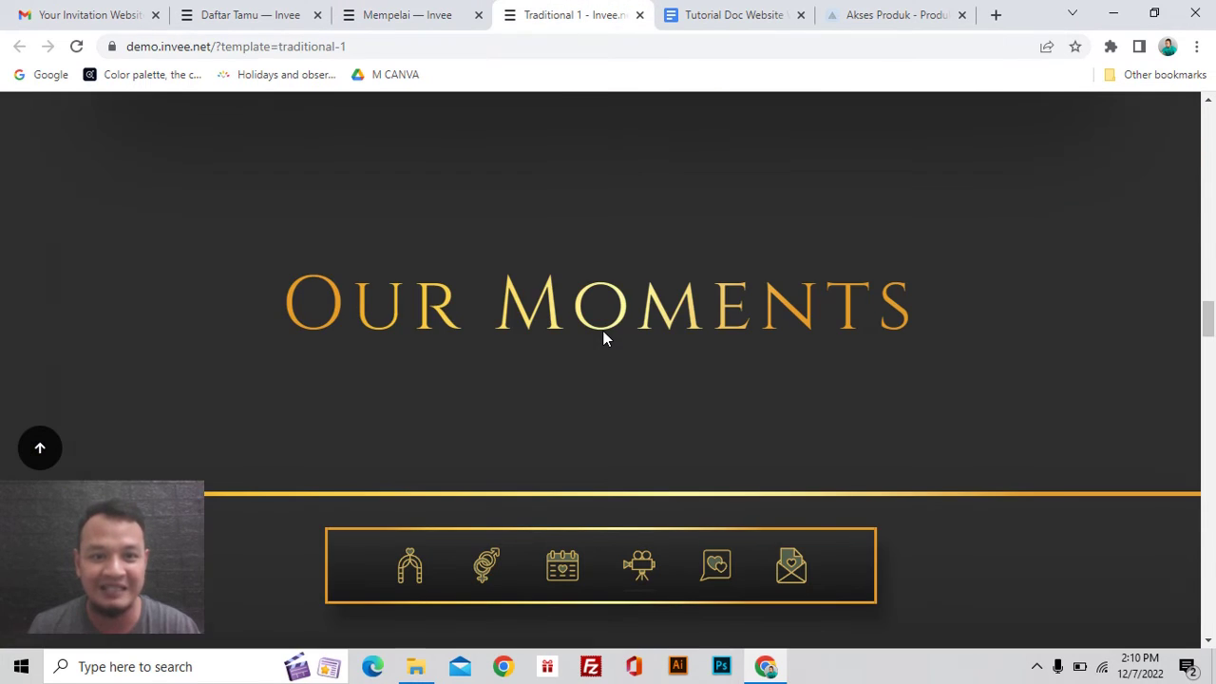
scroll(604, 338, "up", 10)
scroll(602, 339, "down", 5)
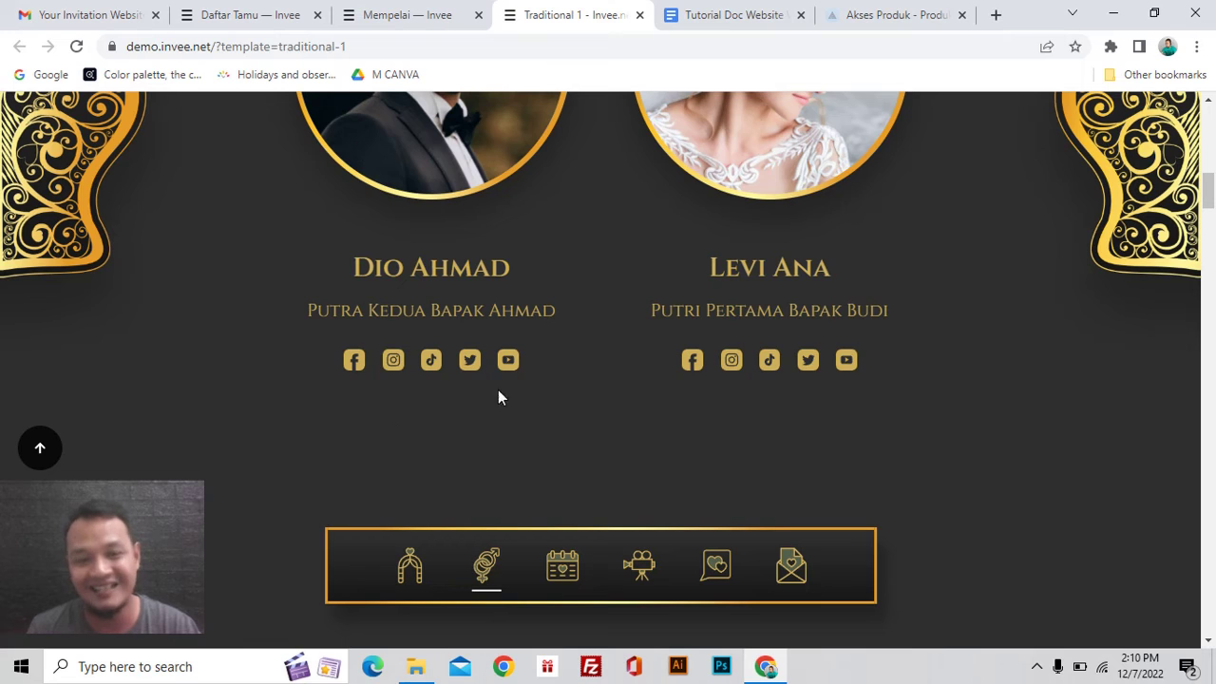
scroll(702, 426, "up", 2)
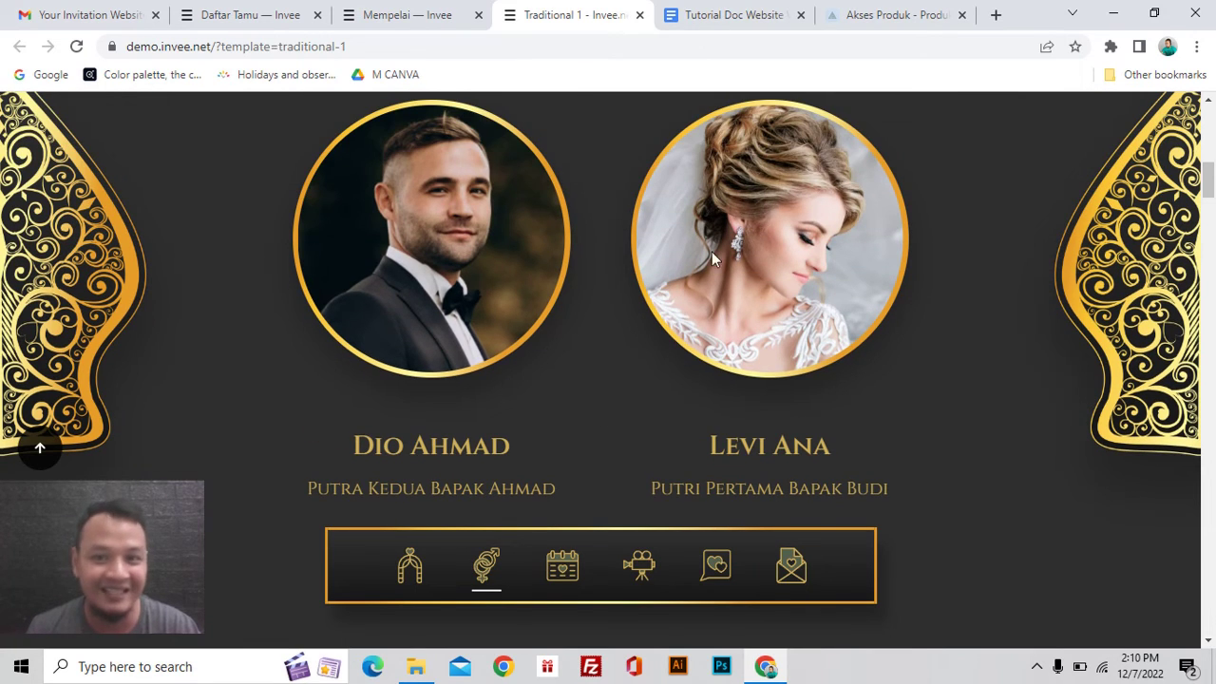
scroll(636, 302, "down", 1)
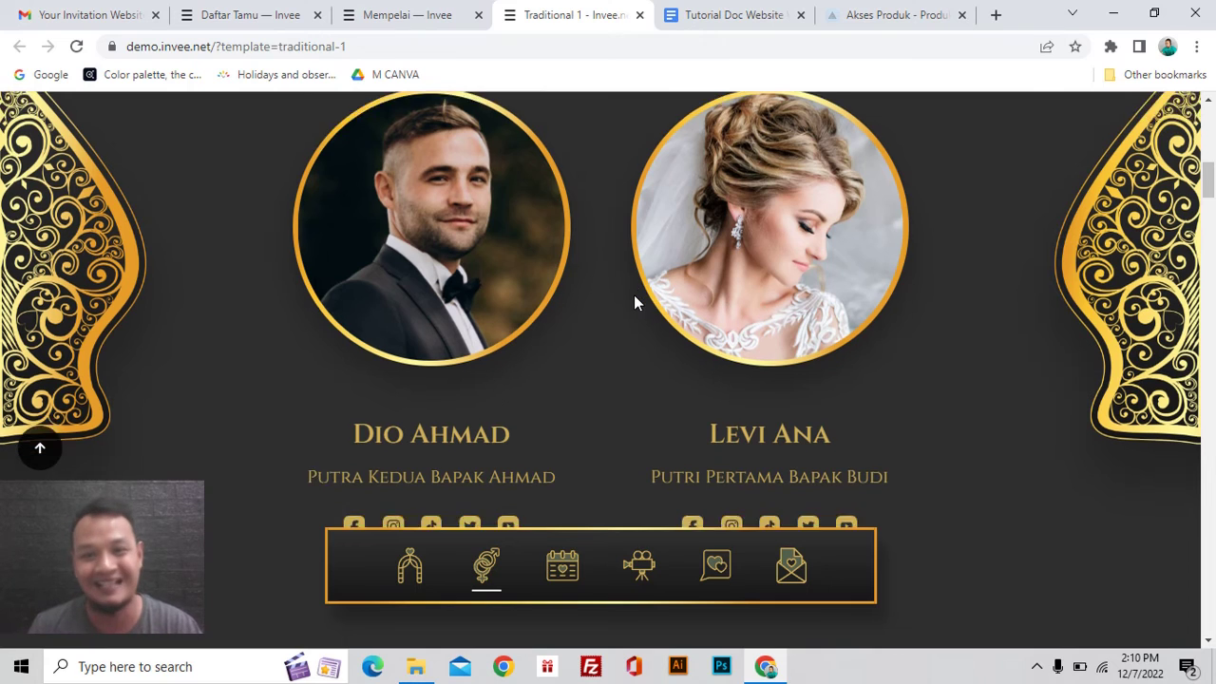
key("ctrl+shift+Tab")
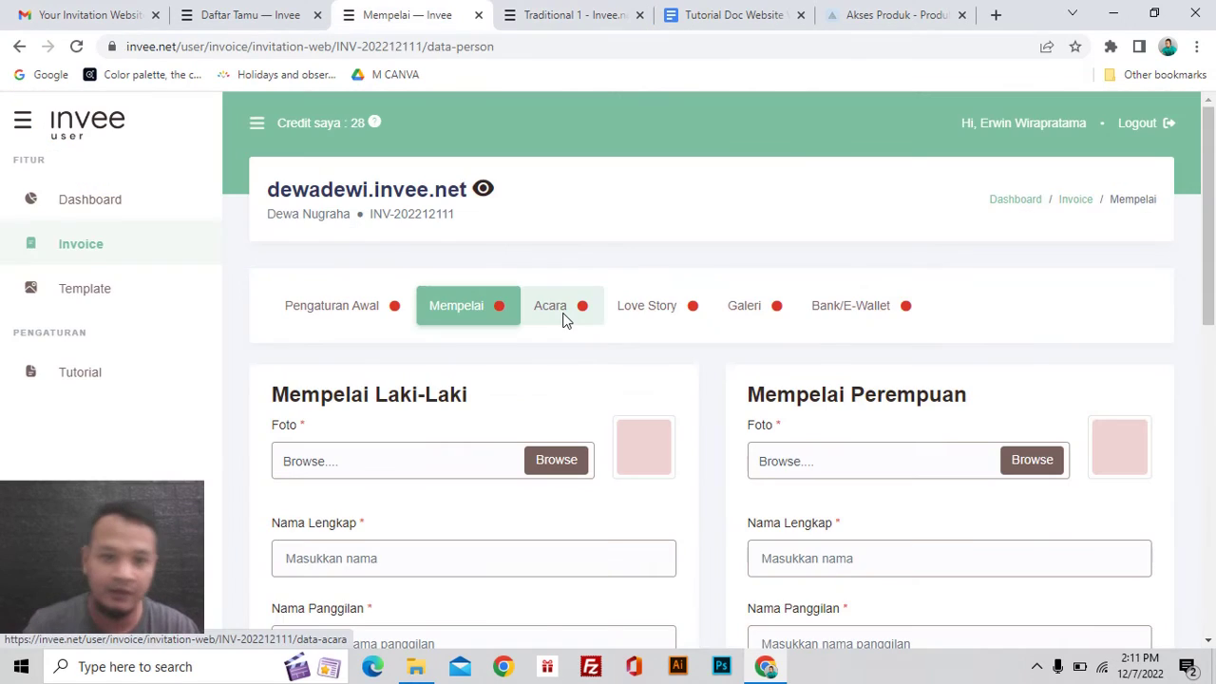
Step: Look over the empty Acara event table, then move on to the Love Story section
left_click(557, 318)
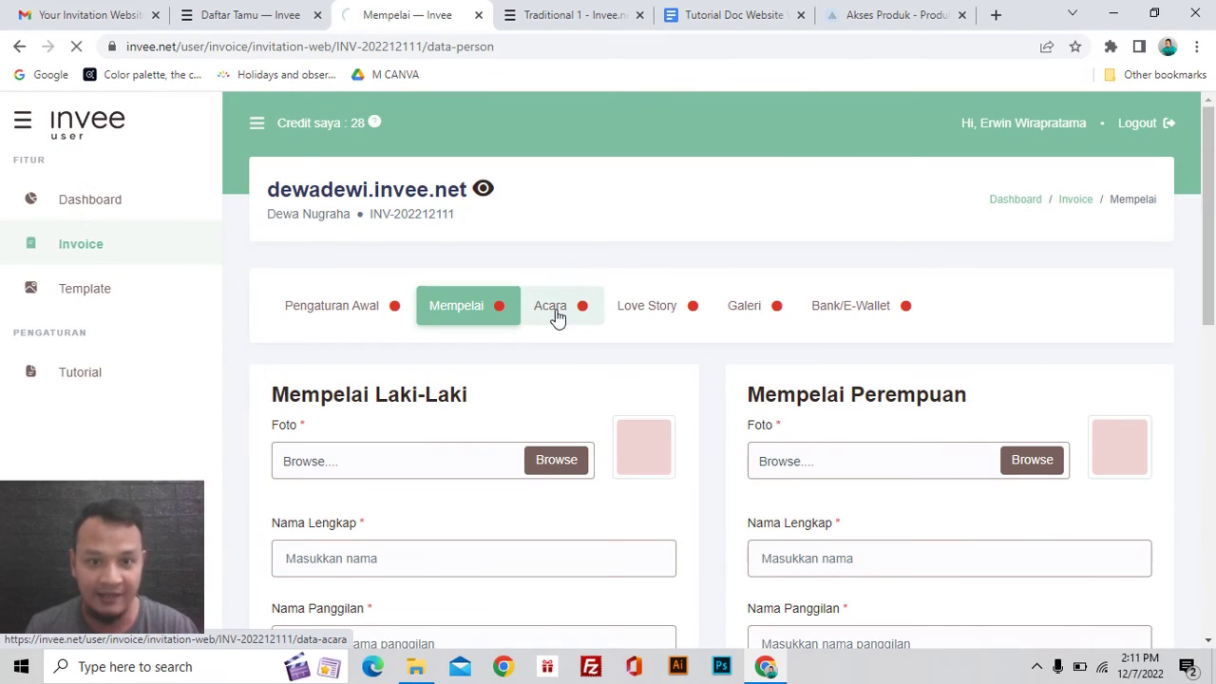
scroll(558, 317, "down", 1)
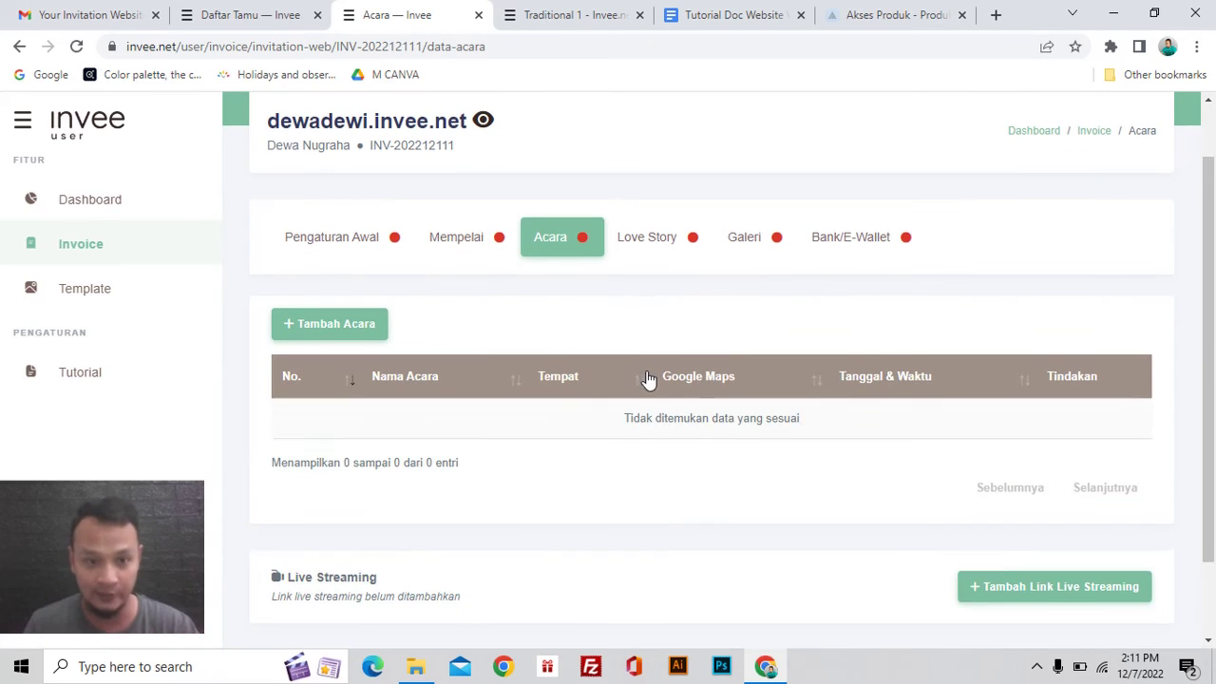
scroll(643, 382, "down", 1)
scroll(608, 388, "up", 1)
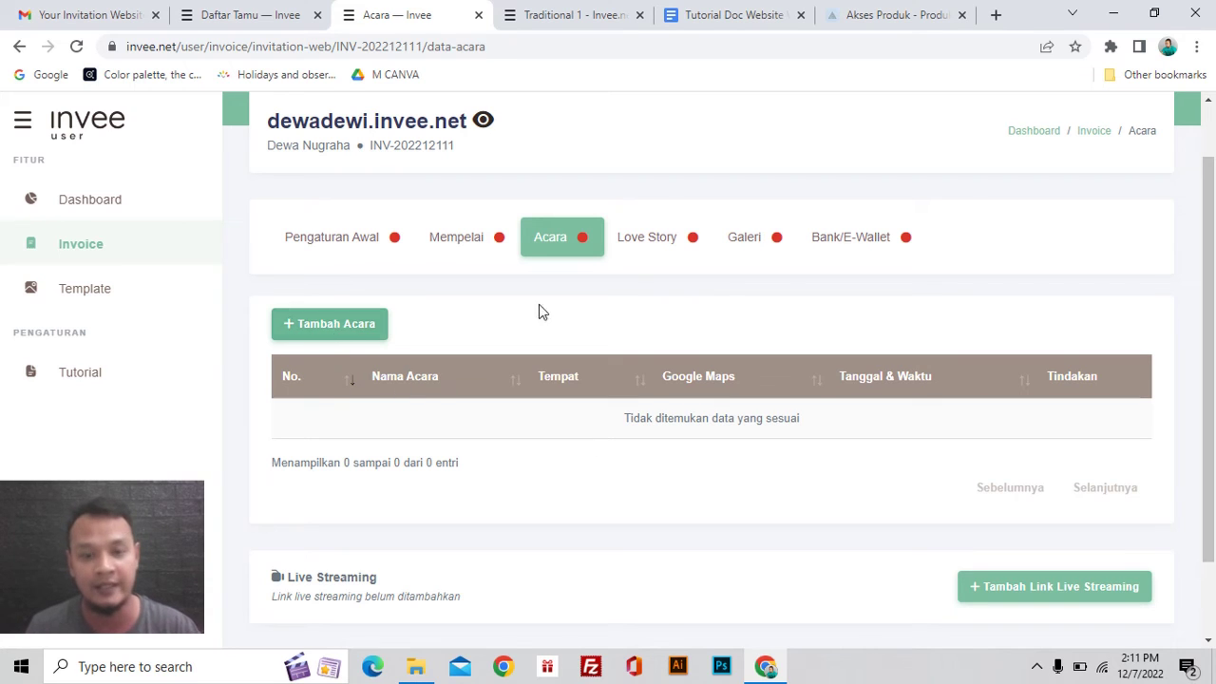
left_click(644, 245)
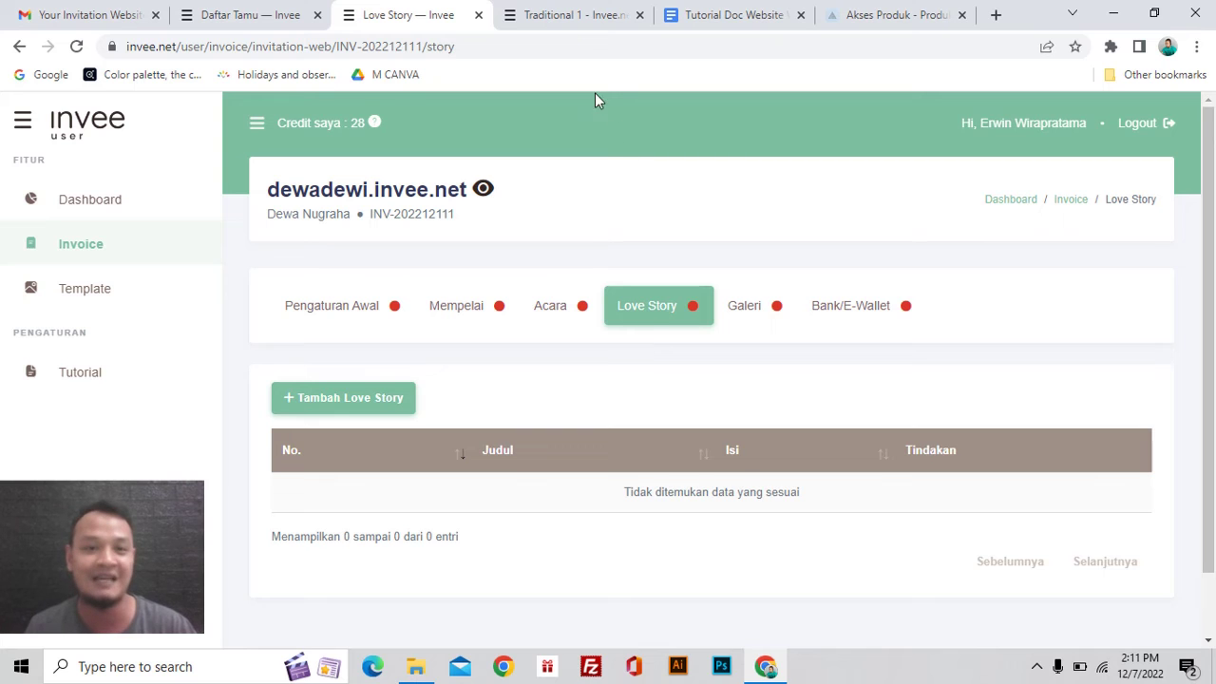
left_click(574, 18)
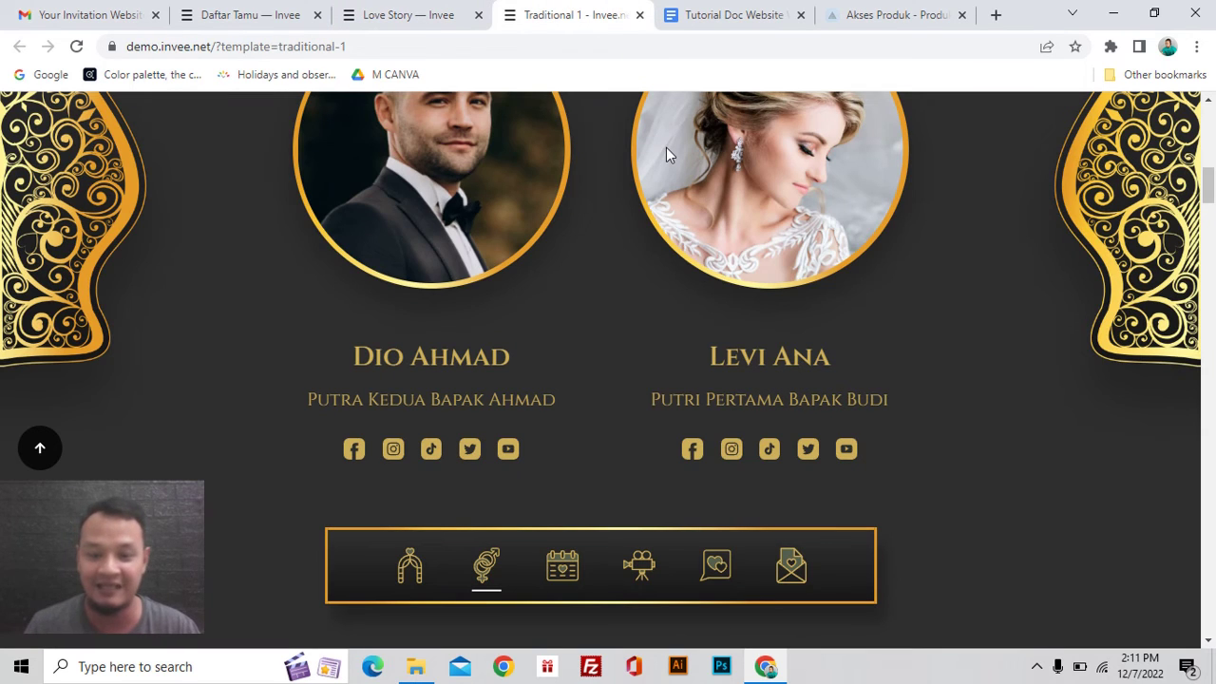
scroll(833, 439, "down", 5)
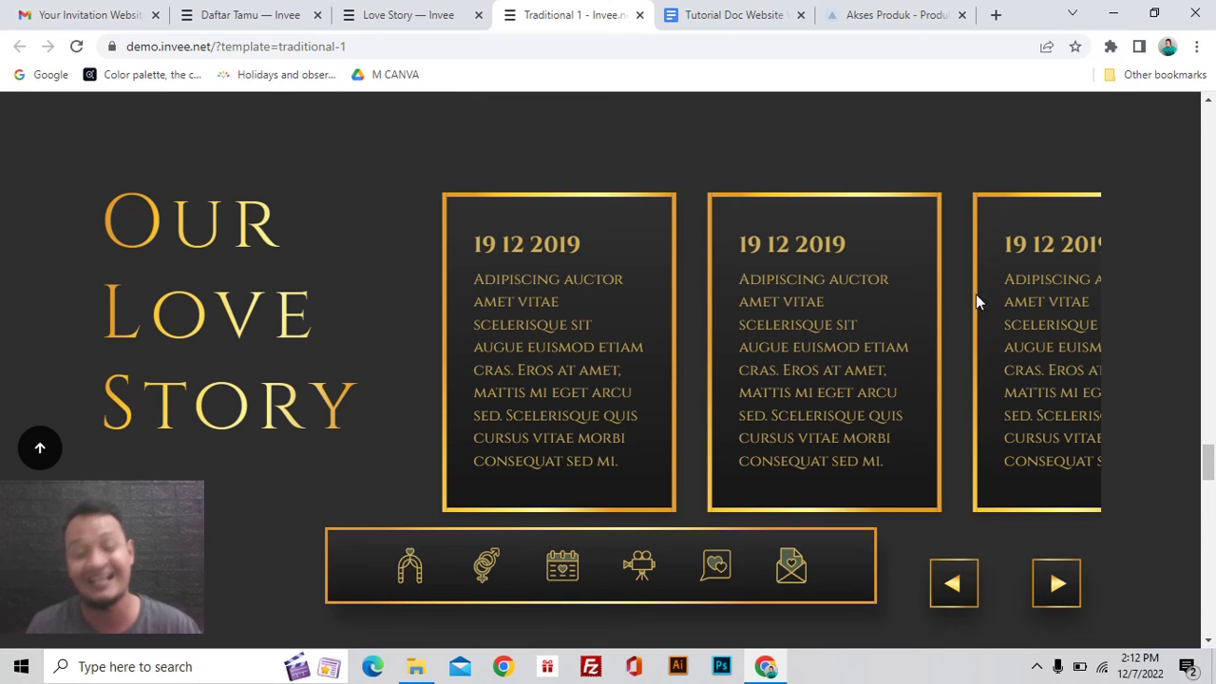
key("ctrl+shift+Tab")
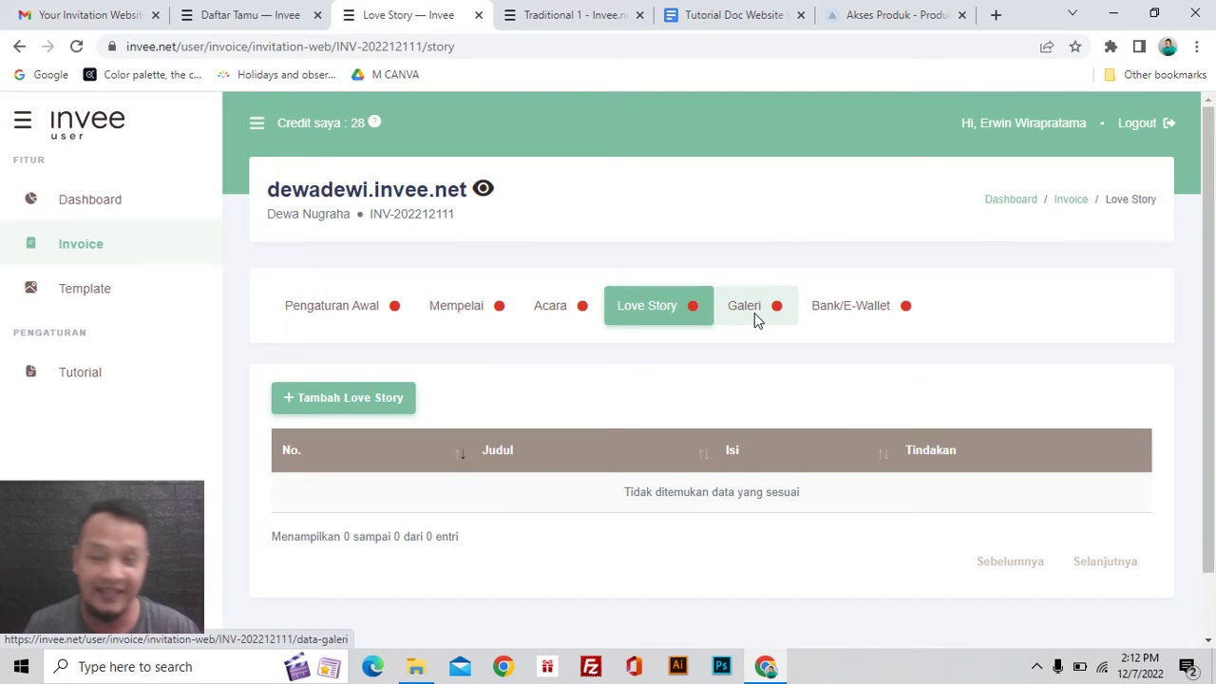
Step: Open Galeri and view its YouTube video URL field and 12-photo upload area
left_click(745, 306)
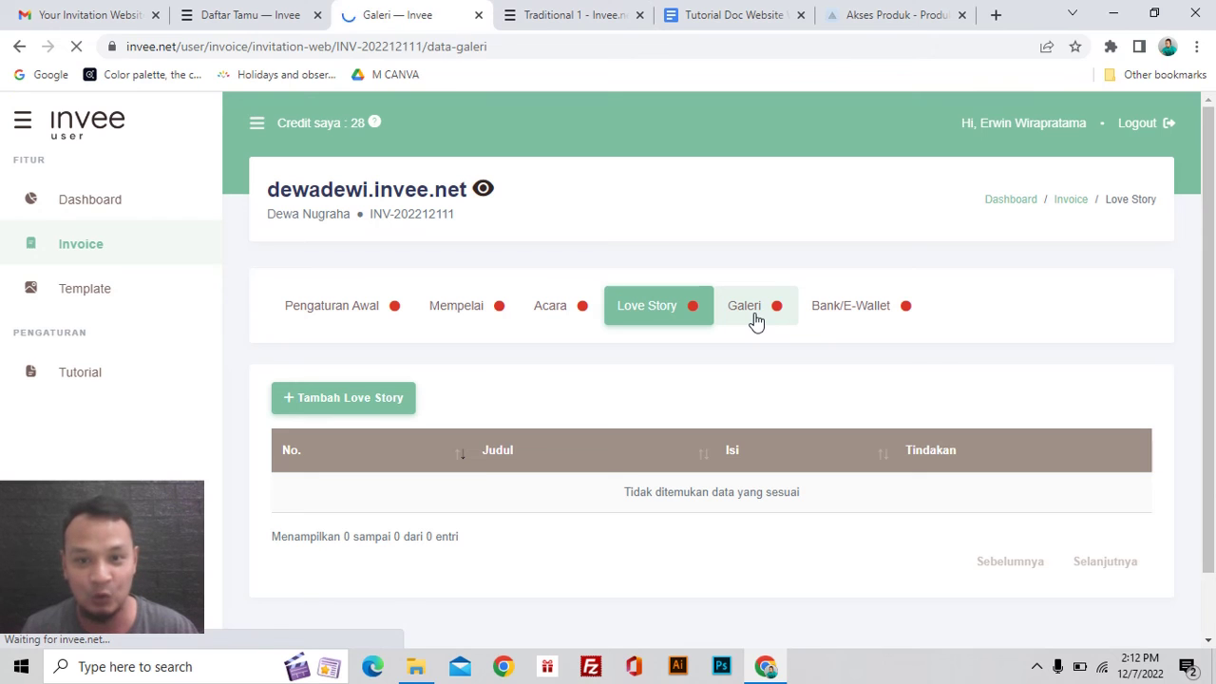
scroll(752, 359, "down", 2)
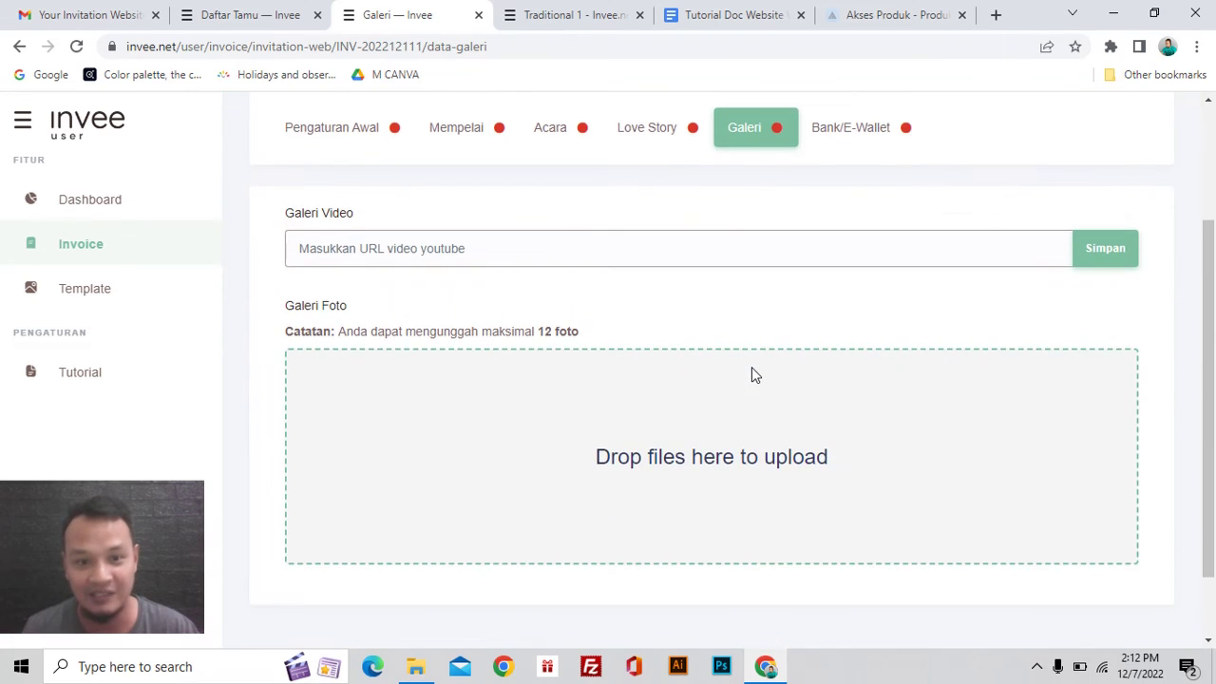
scroll(665, 361, "up", 2)
scroll(599, 374, "down", 2)
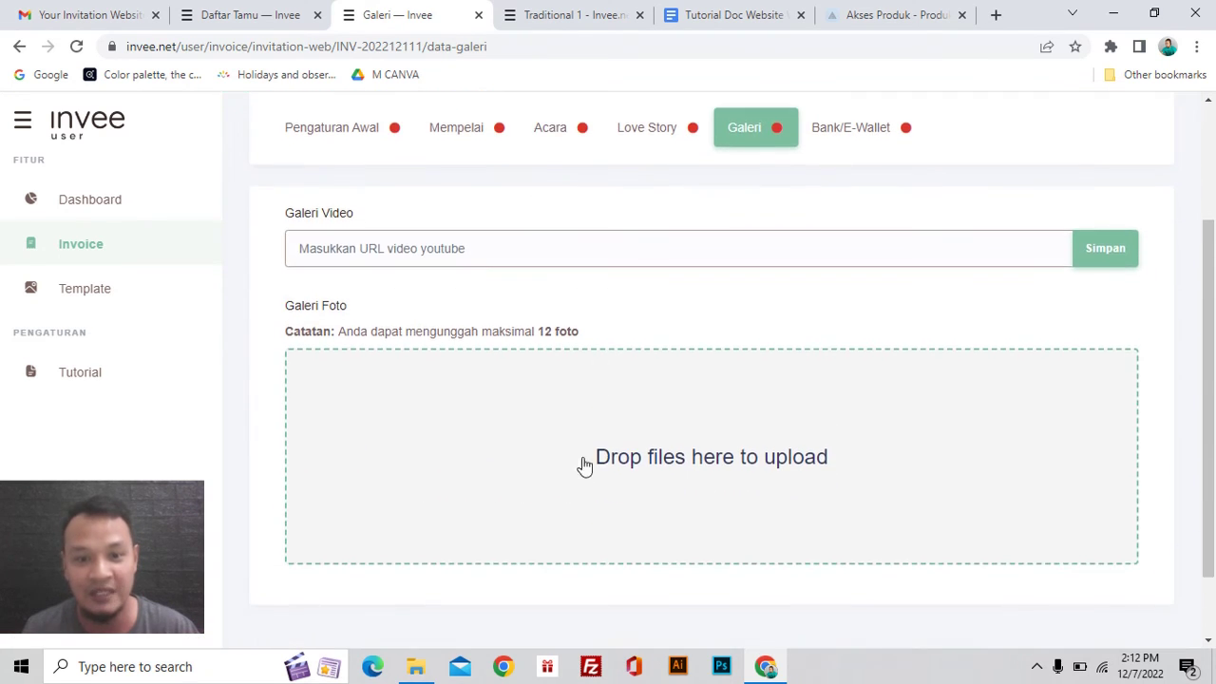
Step: Compare with the demo's Our Moments video and gallery, then return to the Galeri form
left_click(583, 19)
scroll(719, 372, "up", 6)
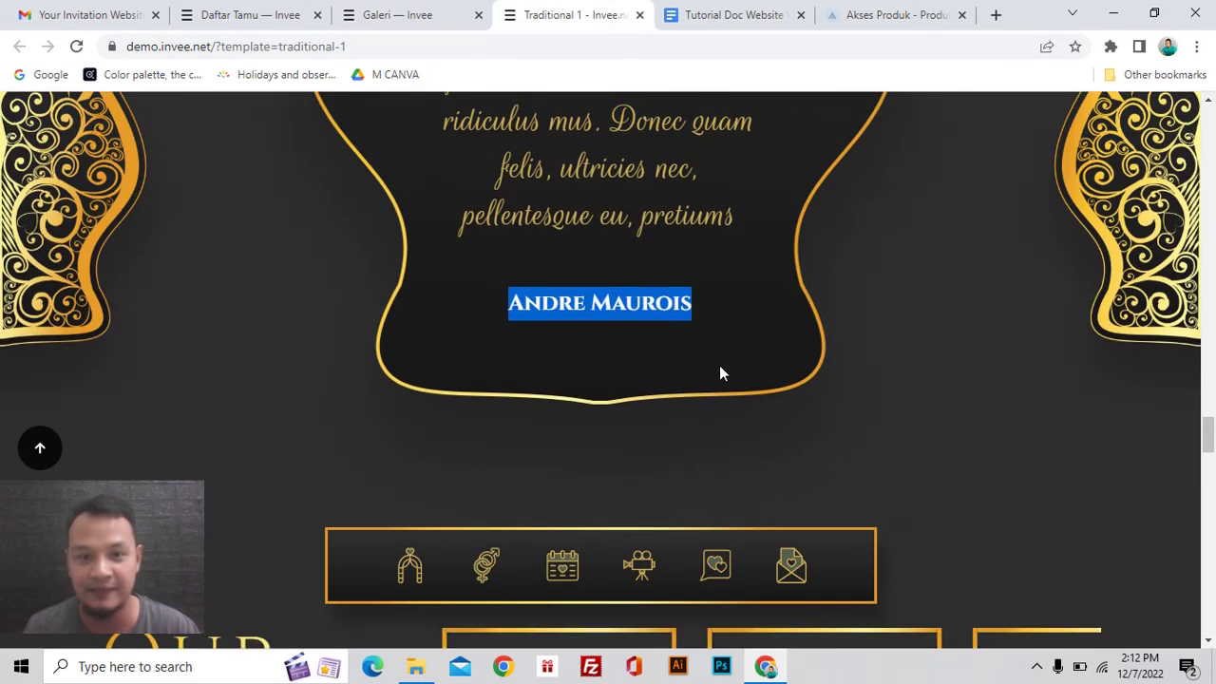
scroll(719, 373, "down", 6)
scroll(802, 343, "down", 2)
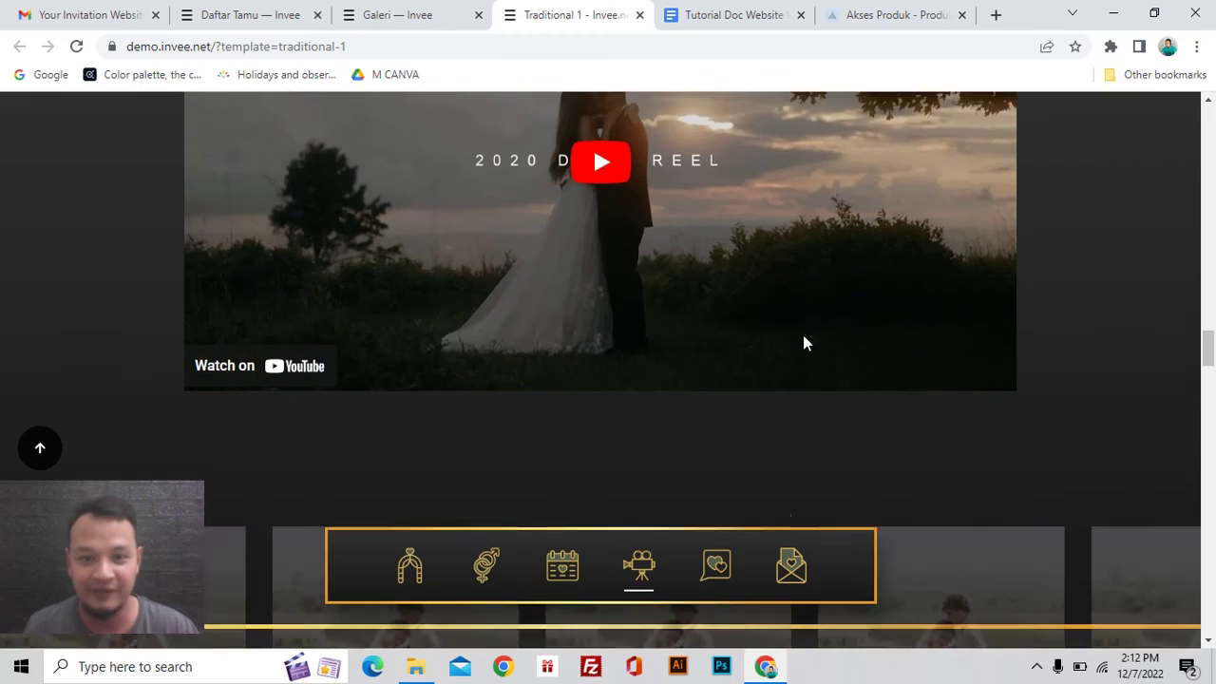
scroll(803, 343, "down", 4)
scroll(803, 343, "up", 5)
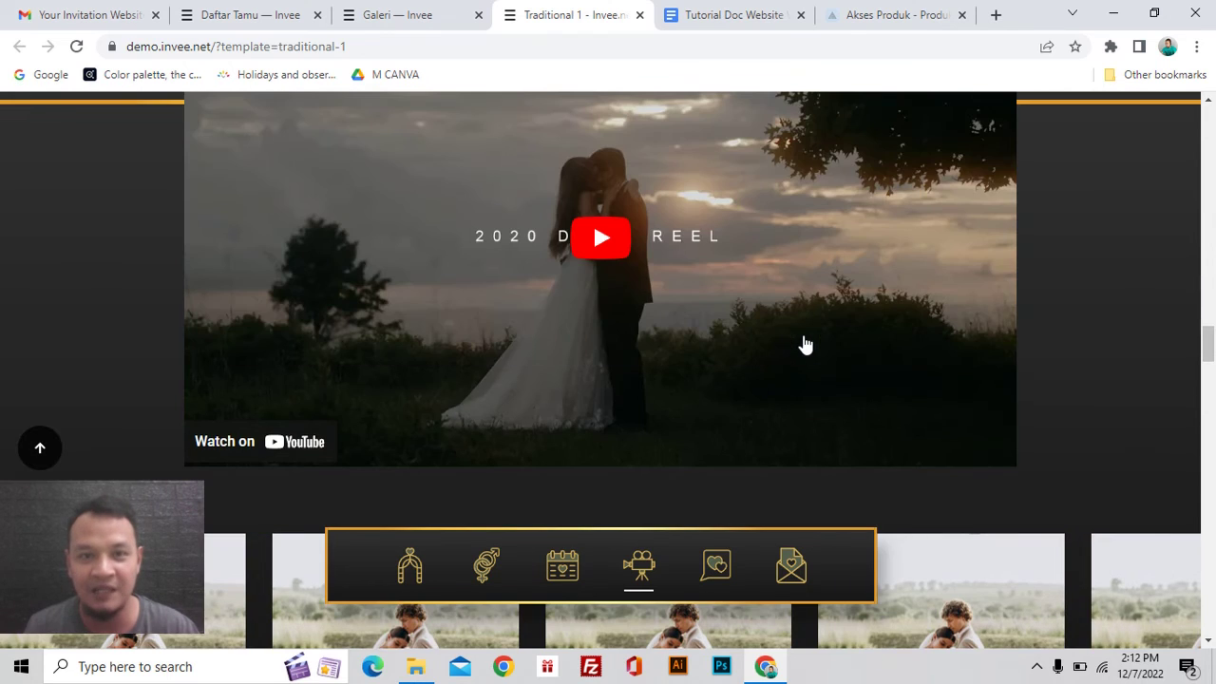
left_click(440, 26)
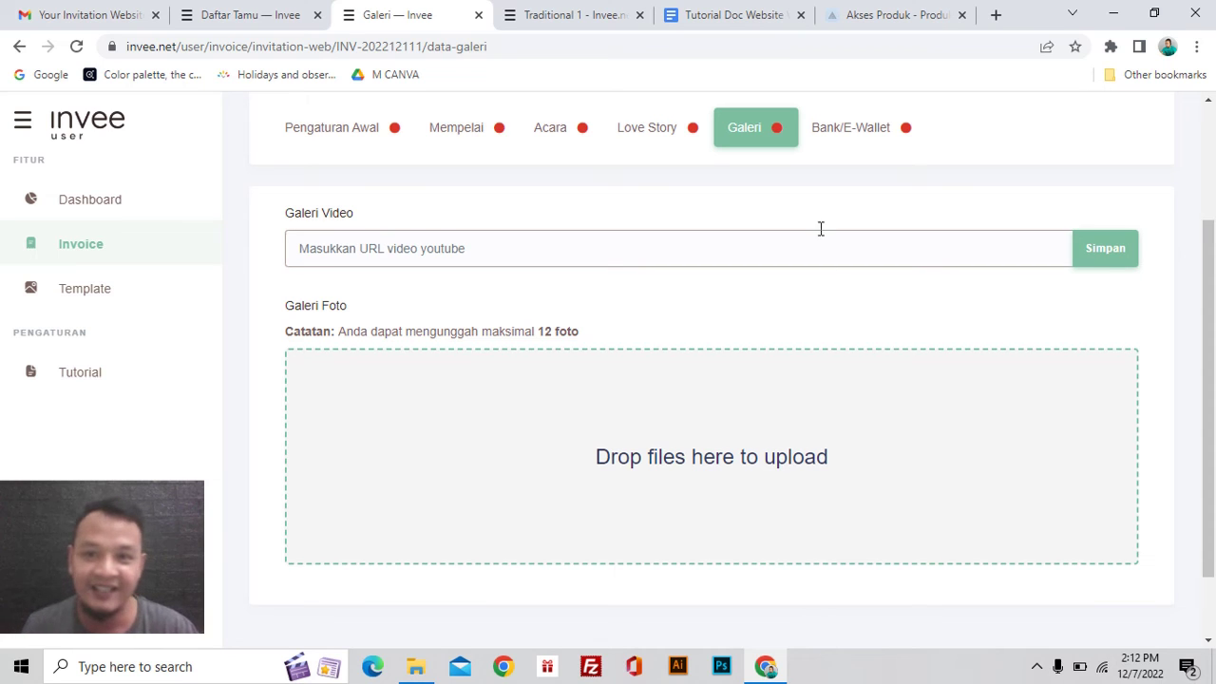
Step: Look over the empty Bank/E-Wallet account table for dewadewi.invee.net
left_click(875, 137)
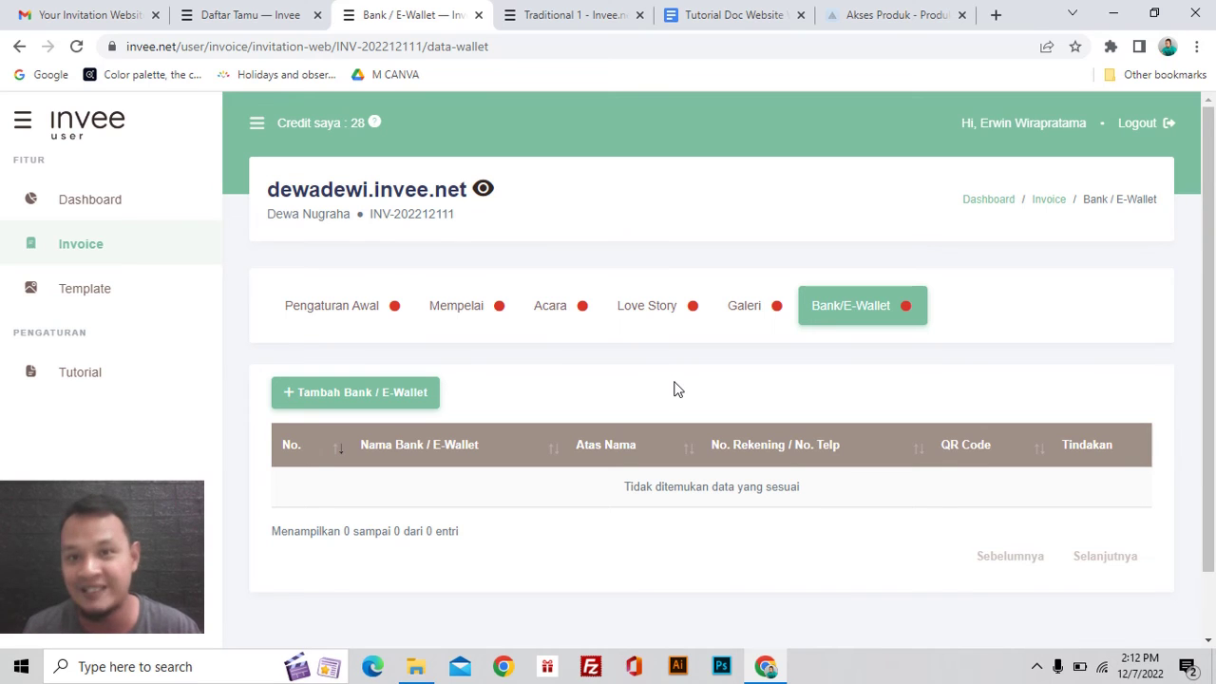
scroll(677, 389, "down", 1)
scroll(676, 389, "up", 1)
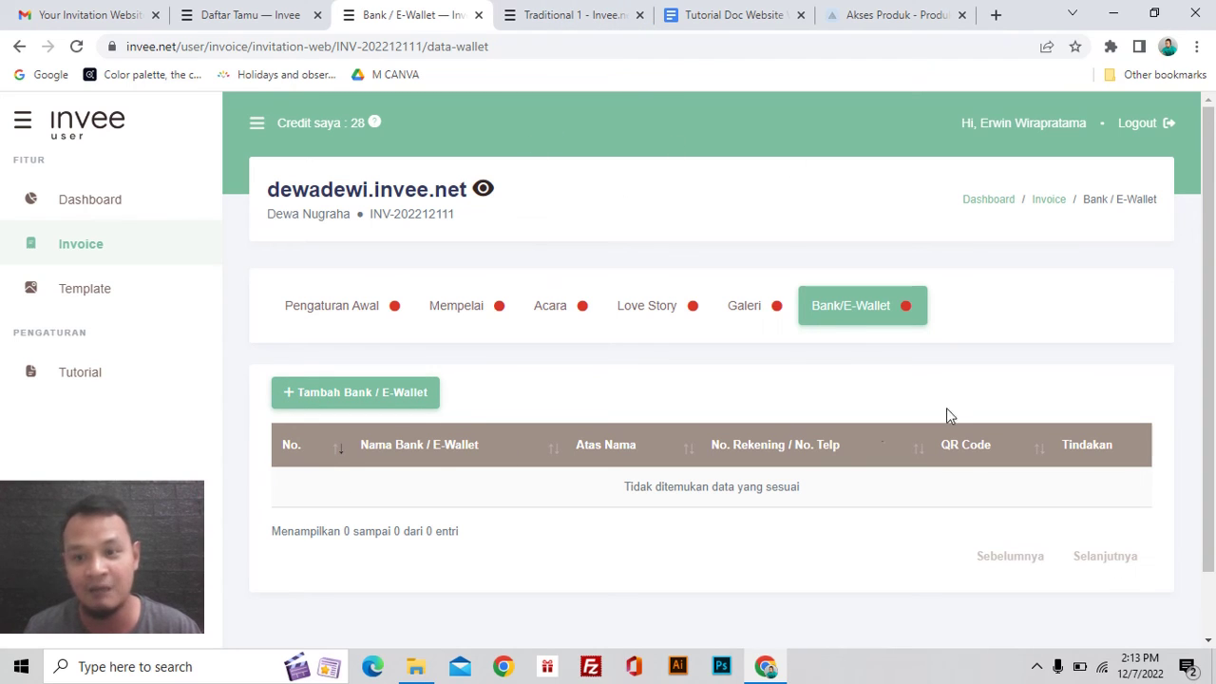
Step: Scroll the Traditional 1 demo down to its Kirim Hadiah section with three BNI QR codes
left_click(570, 15)
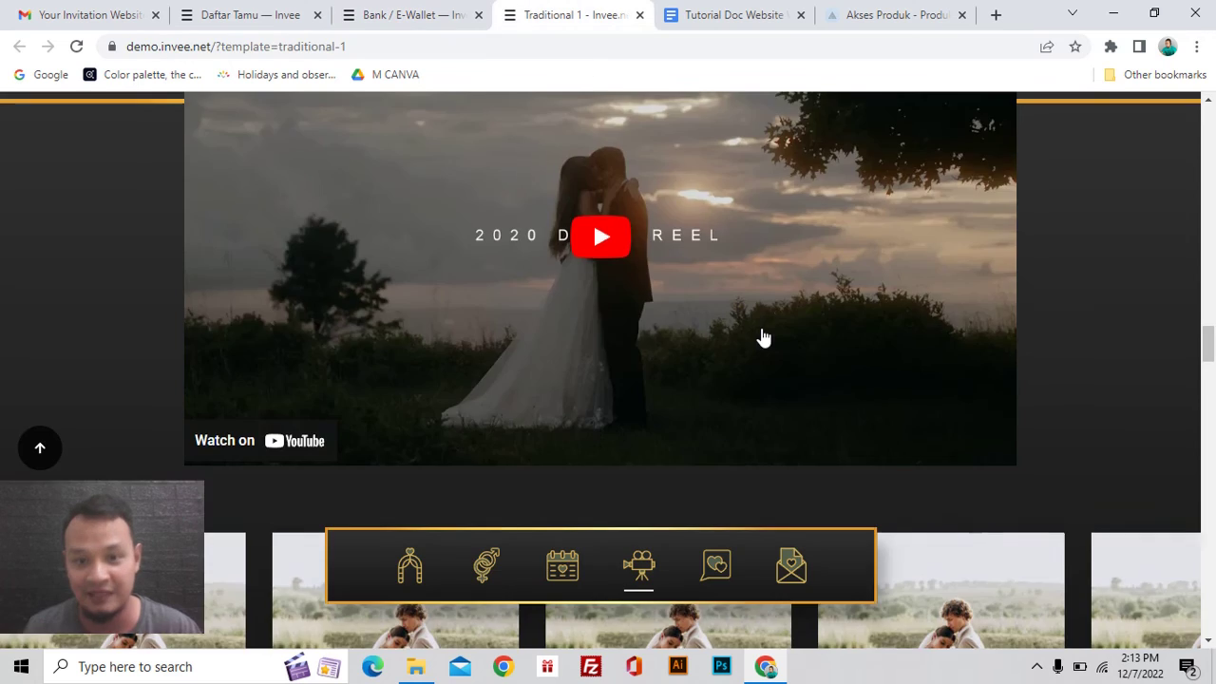
scroll(763, 337, "down", 5)
scroll(763, 337, "down", 3)
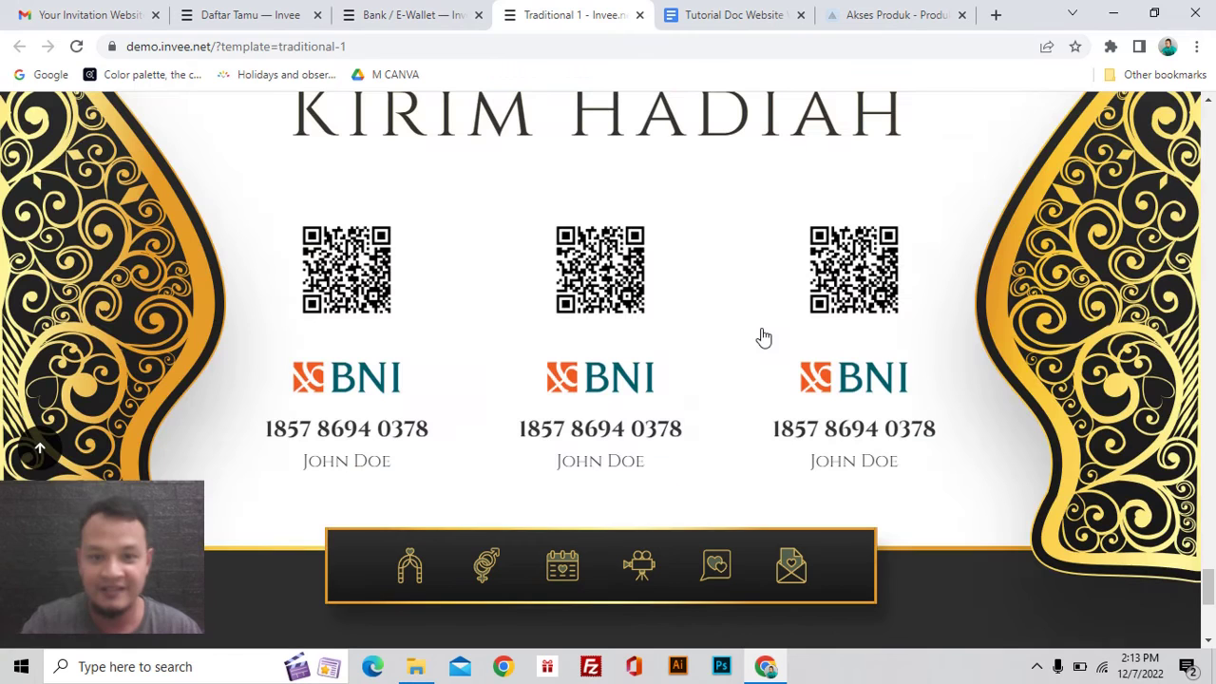
scroll(724, 344, "up", 1)
scroll(724, 345, "down", 1)
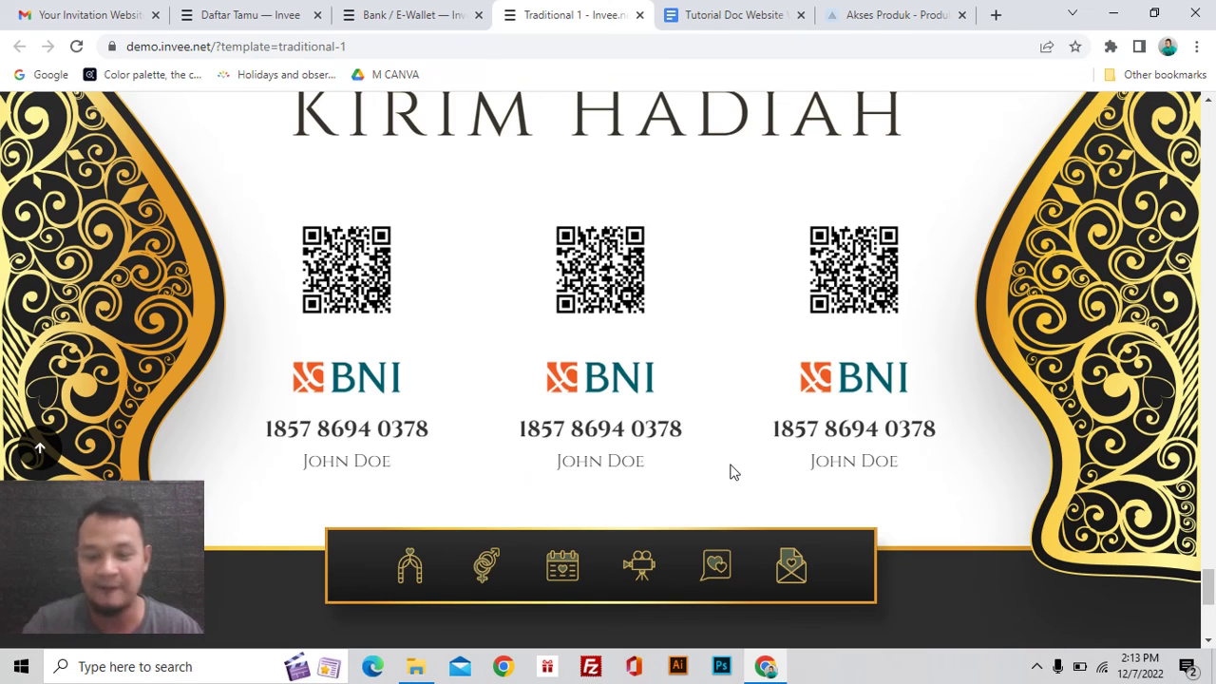
Step: Scroll the demo back up to its couple photos near the cover
scroll(731, 472, "up", 5)
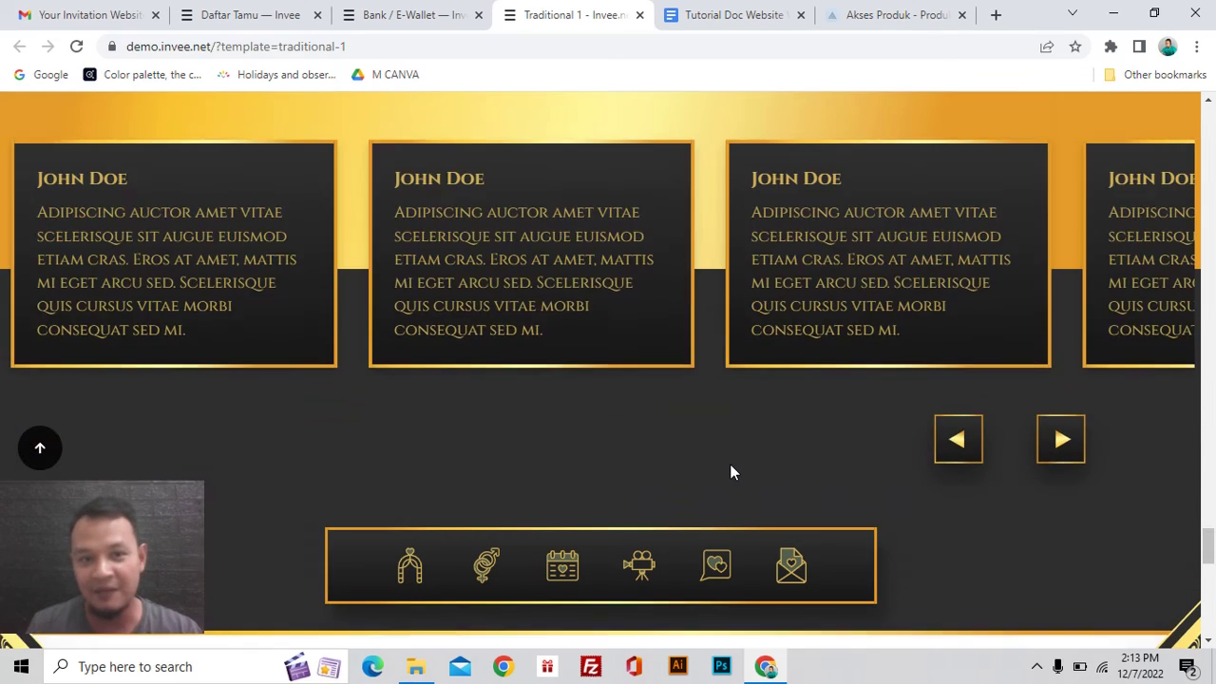
scroll(729, 464, "up", 15)
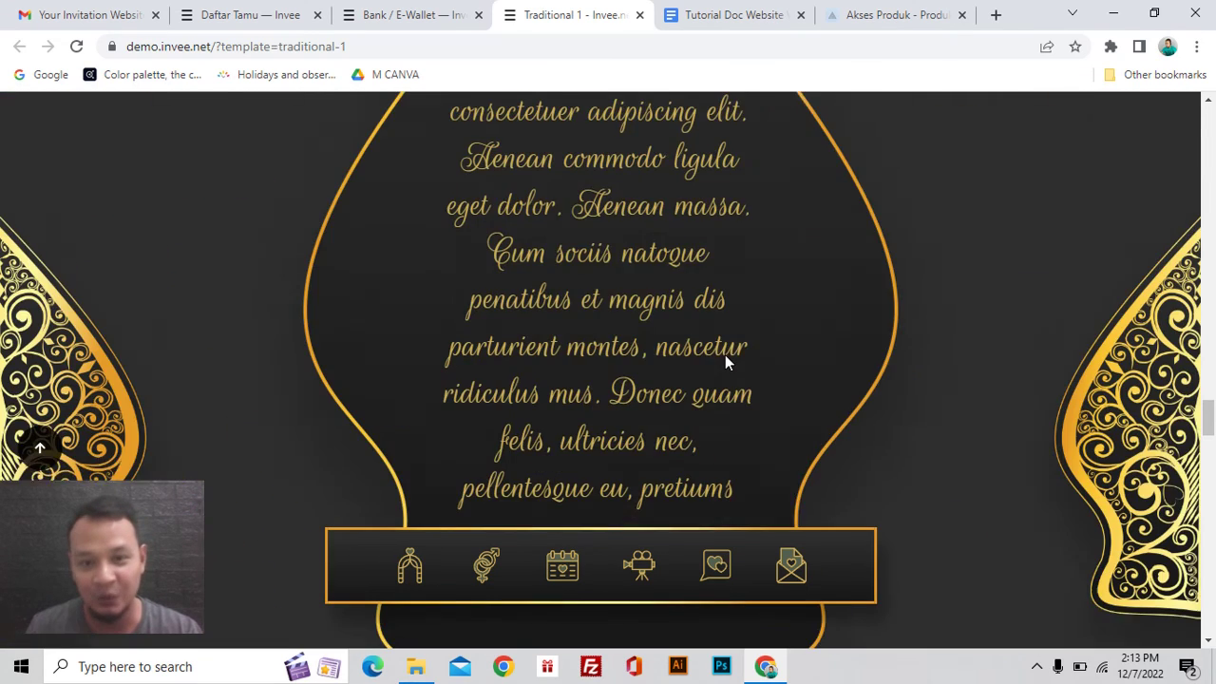
scroll(724, 356, "up", 5)
scroll(724, 357, "up", 10)
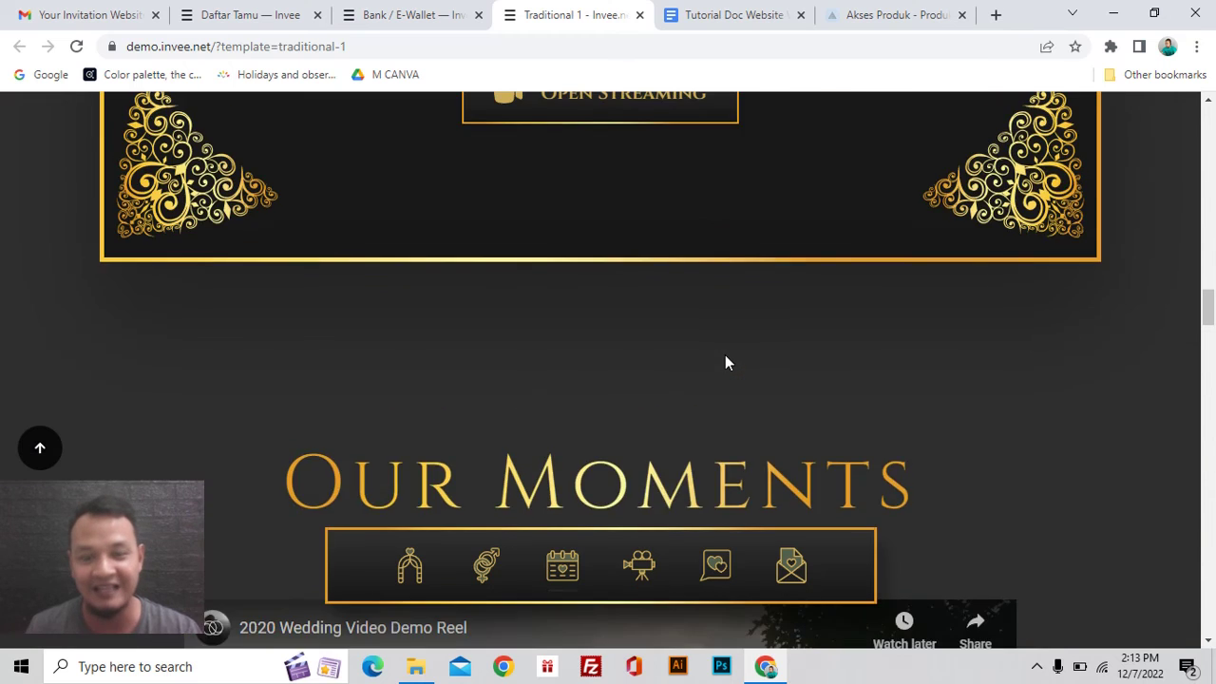
scroll(727, 364, "up", 15)
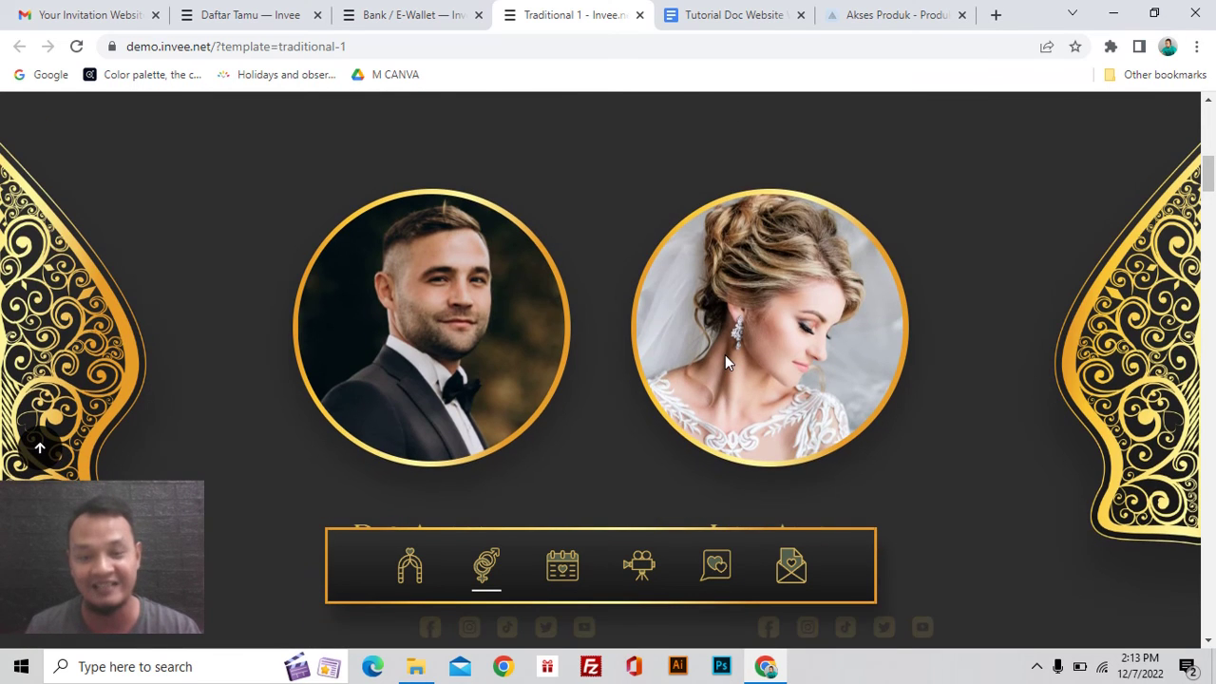
scroll(724, 354, "up", 8)
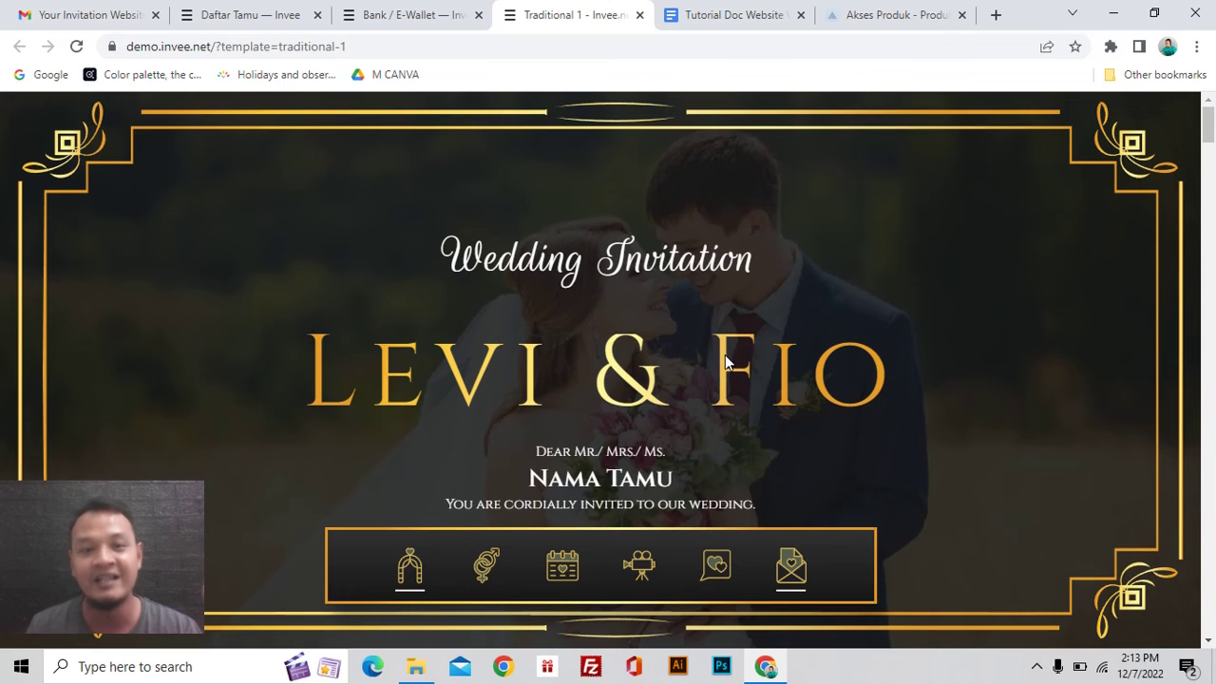